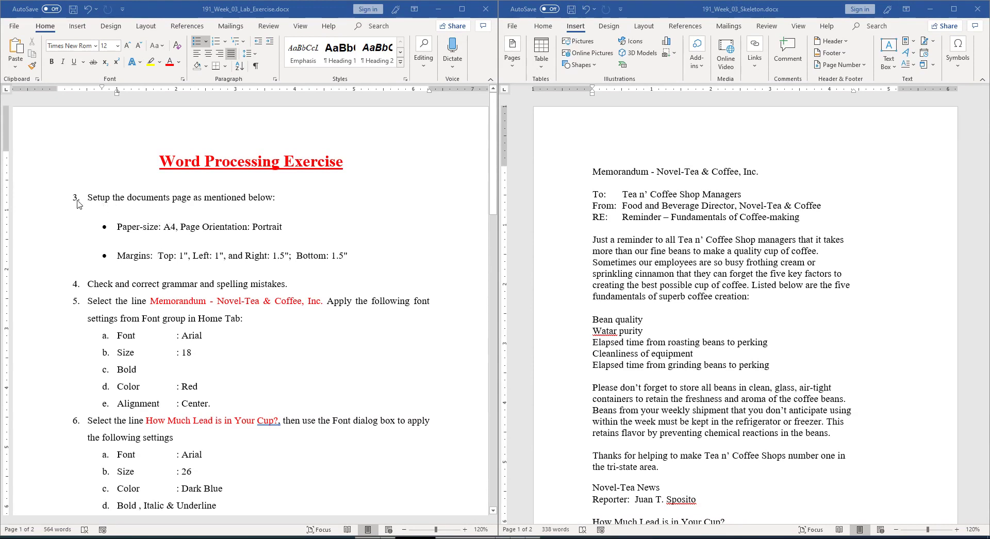
Highlight instruction 3 and its paper-size and margins bullets in yellow in the lab exercise document
left_click(151, 63)
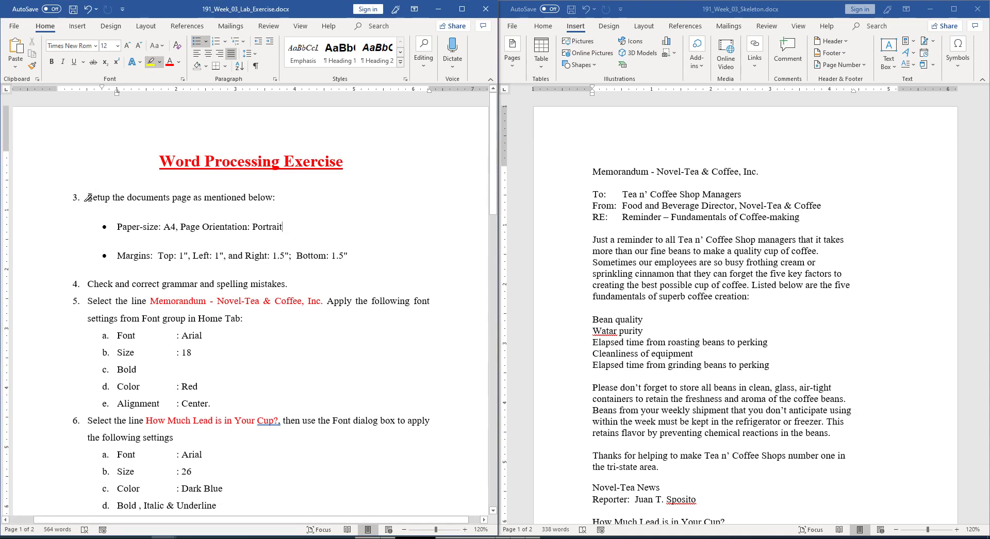
left_click_drag(87, 198, 273, 203)
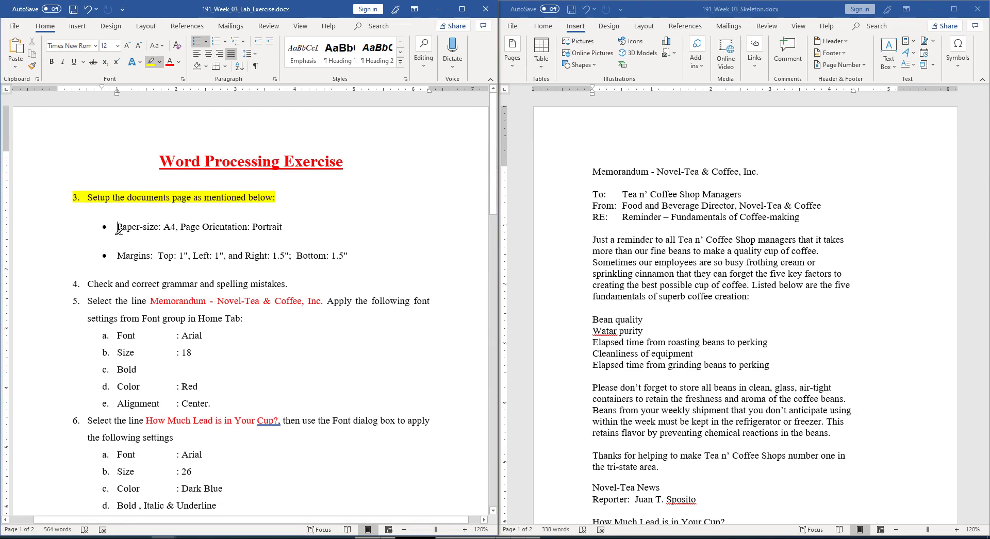
mouse_move(117, 227)
left_mouse_down()
mouse_move(285, 230)
mouse_move(267, 231)
left_mouse_up()
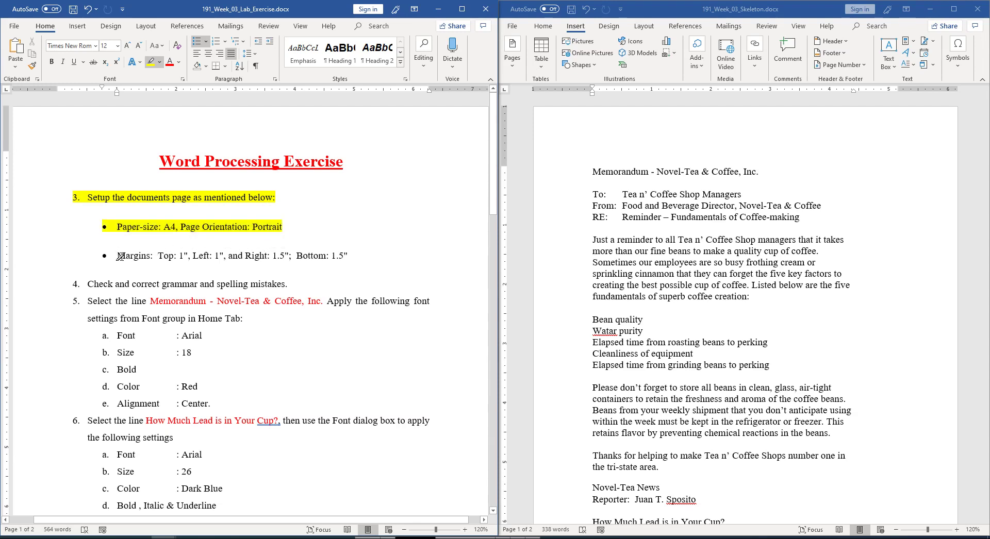
left_click_drag(117, 256, 357, 260)
In the skeleton document's page setup, set the bottom and right margins to 1.5" with portrait orientation
left_click(615, 207)
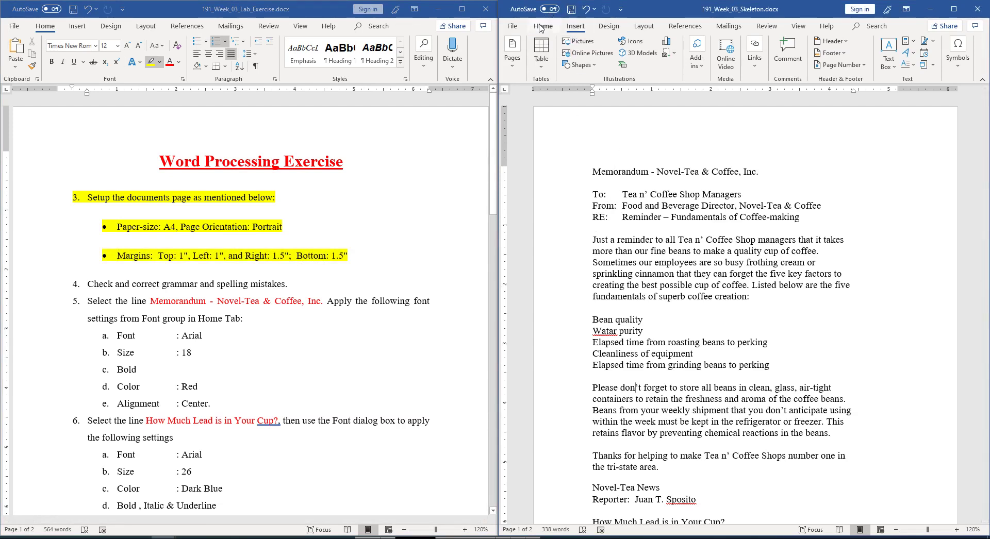
left_click(645, 26)
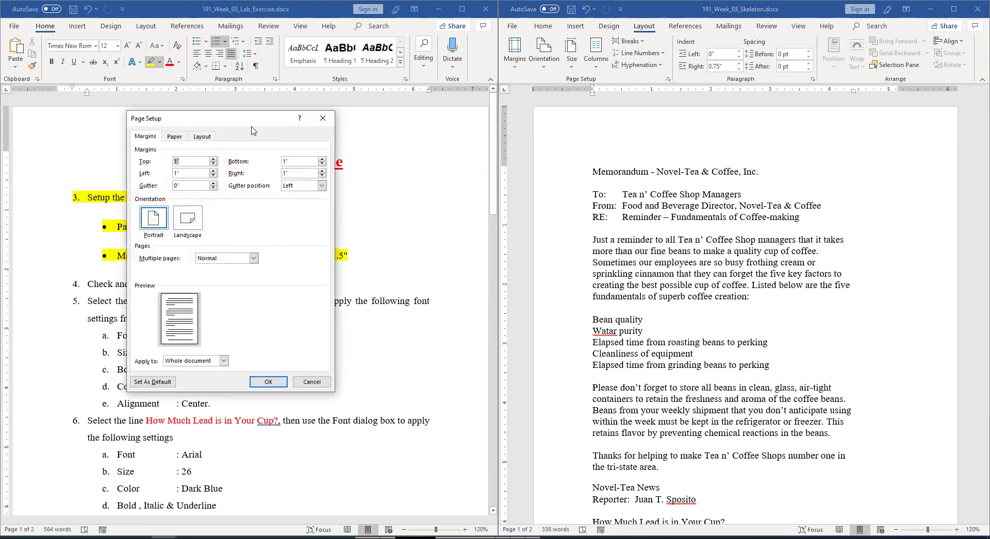
left_click_drag(336, 130, 691, 159)
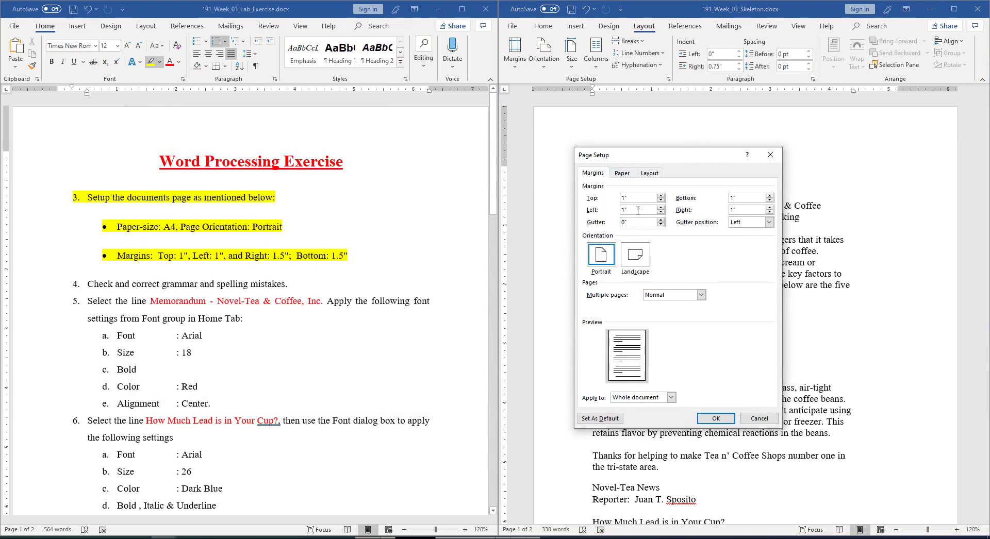
left_click(770, 197)
left_click(770, 196)
left_click(769, 207)
left_click(770, 208)
left_click(599, 254)
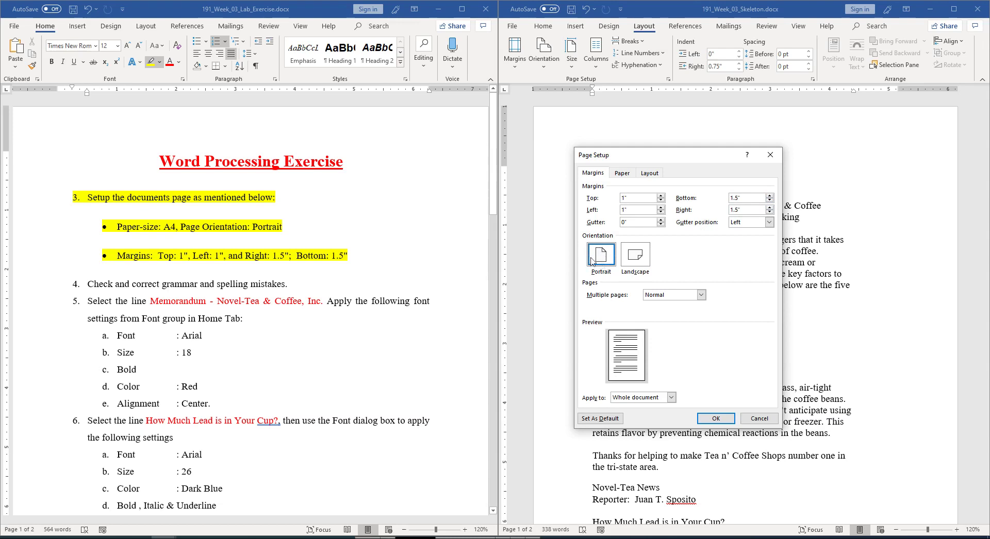
Set the skeleton document's paper size to A4 and apply the page setup
left_click(626, 174)
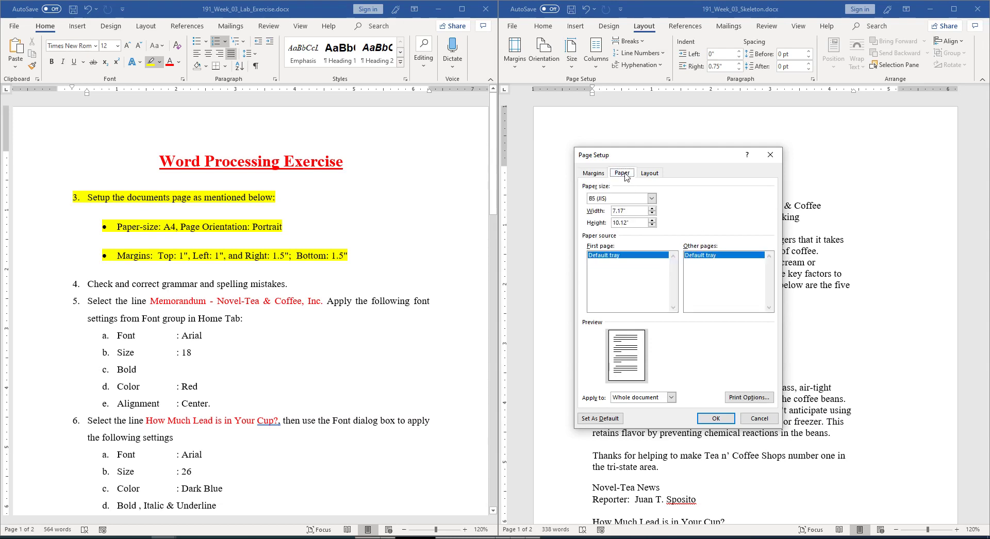
left_click(615, 199)
left_click(608, 215)
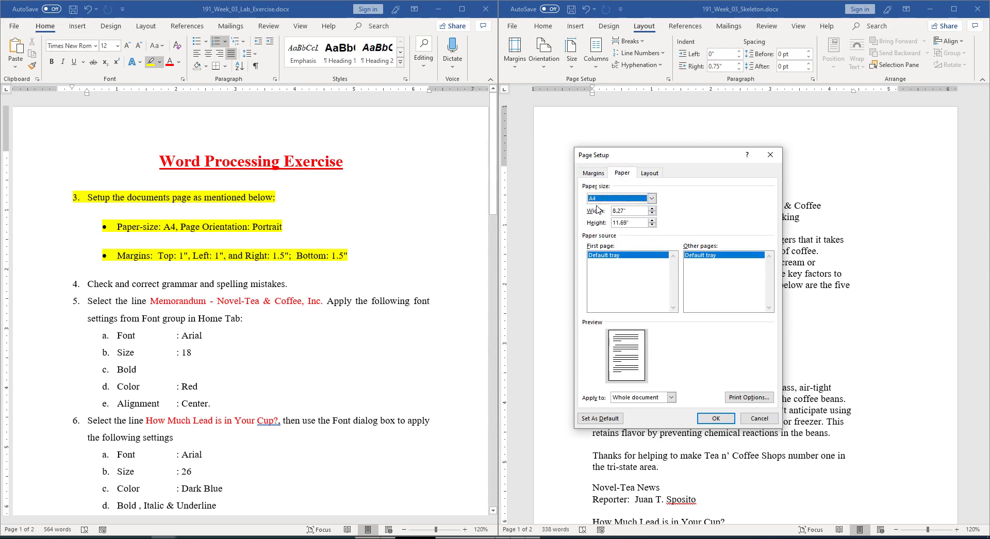
left_click(716, 418)
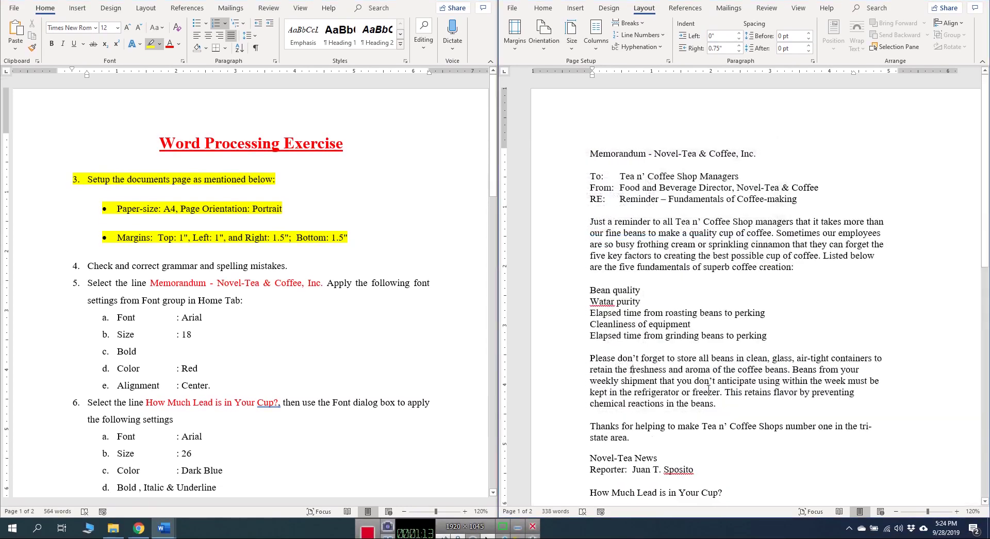
scroll(772, 339, "down", 1)
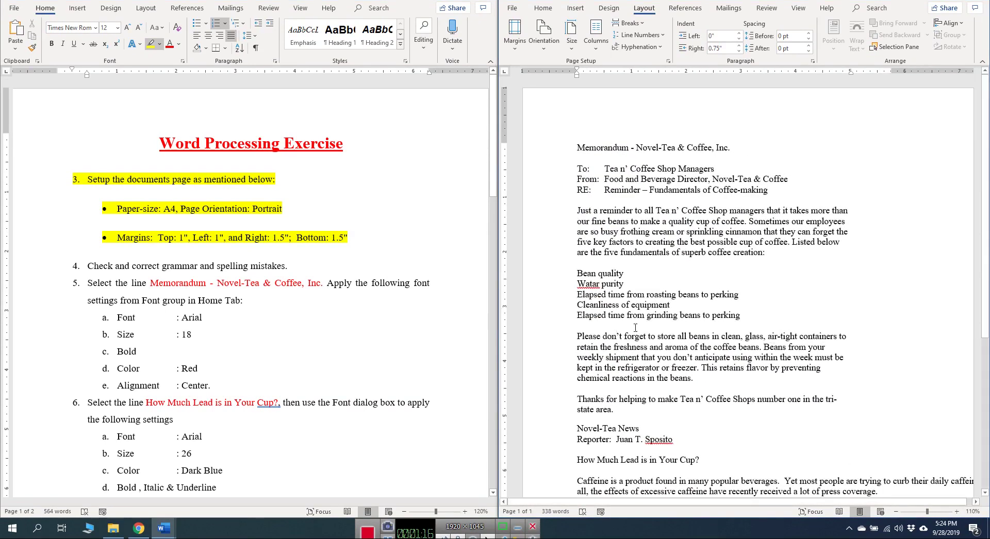
Highlight instruction 4 about grammar and spelling mistakes in yellow in the lab exercise document
left_click(88, 266)
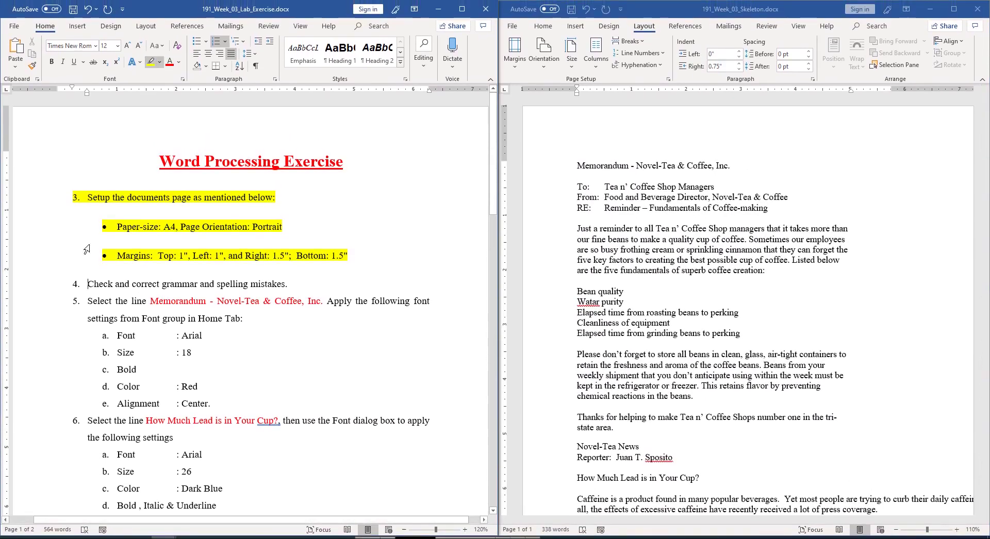
left_click_drag(74, 284, 300, 289)
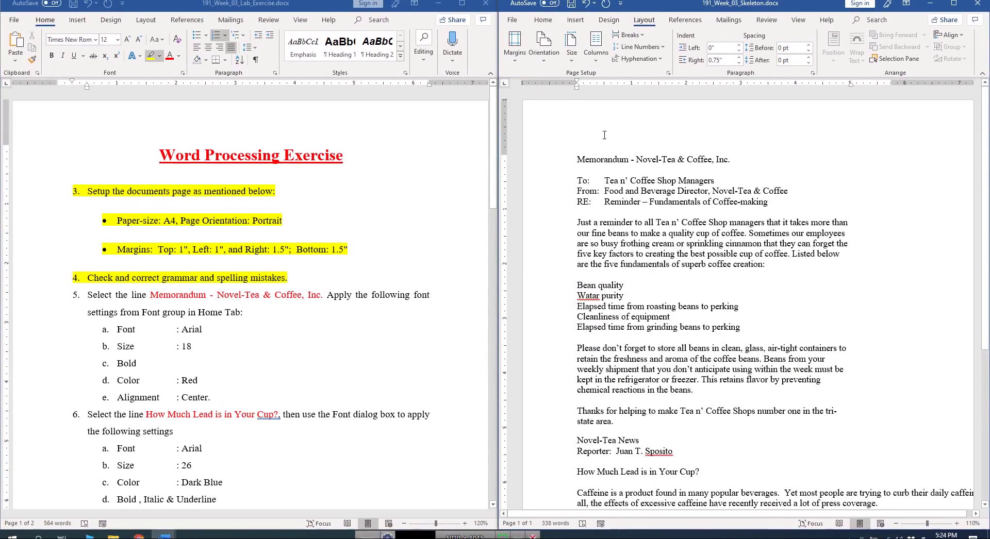
Correct the misspelled word "Watar" to "Water" in the skeleton document's list of coffee fundamentals
scroll(629, 309, "down", 7)
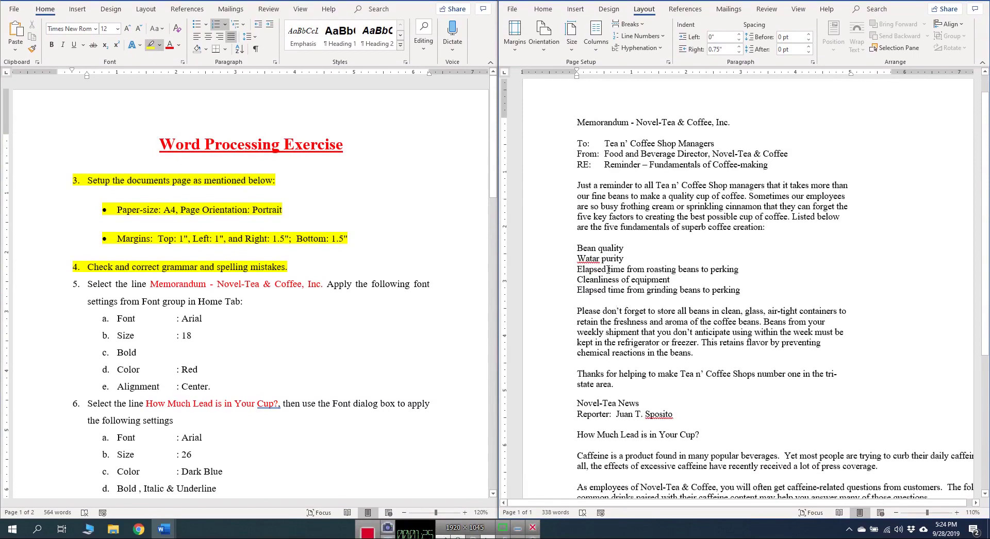
scroll(628, 305, "up", 2)
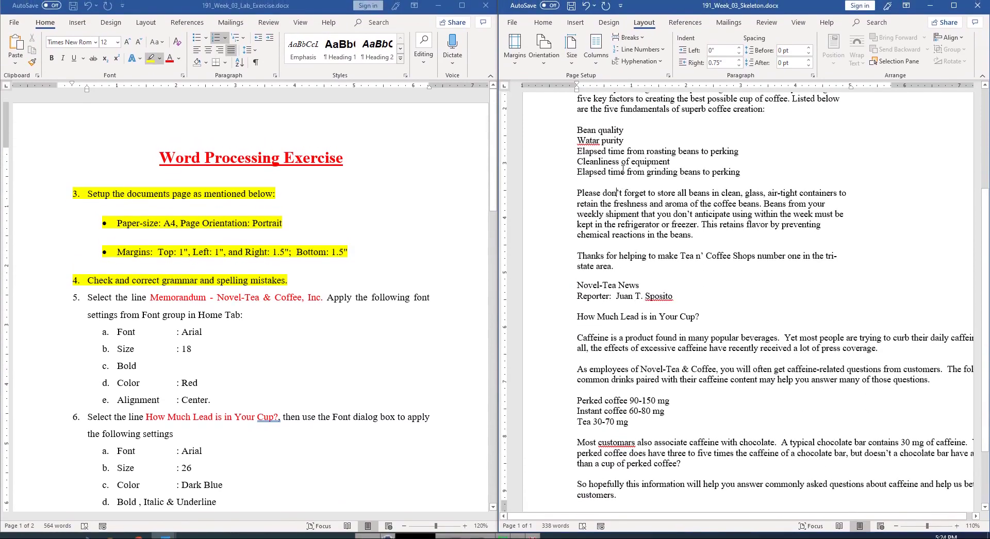
scroll(581, 201, "up", 3)
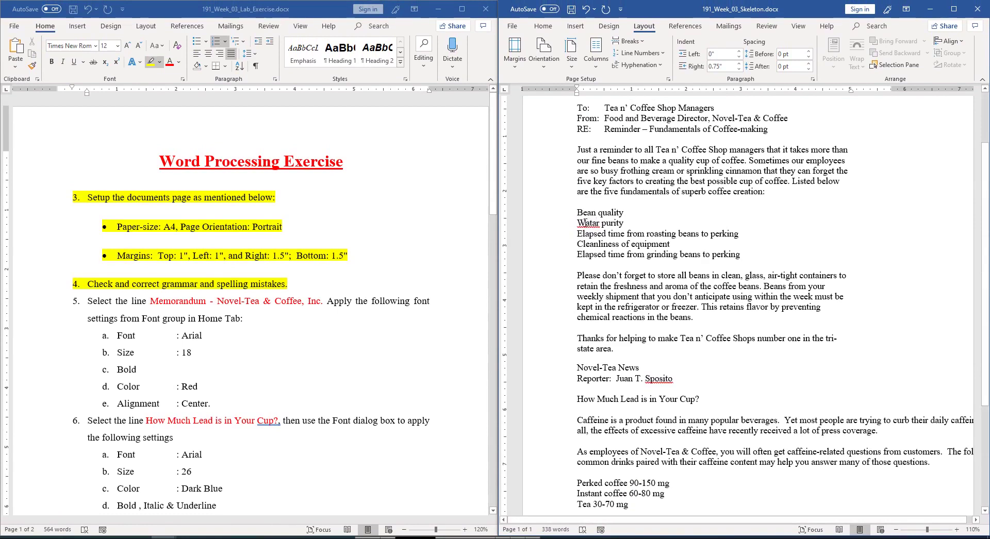
right_click(587, 223)
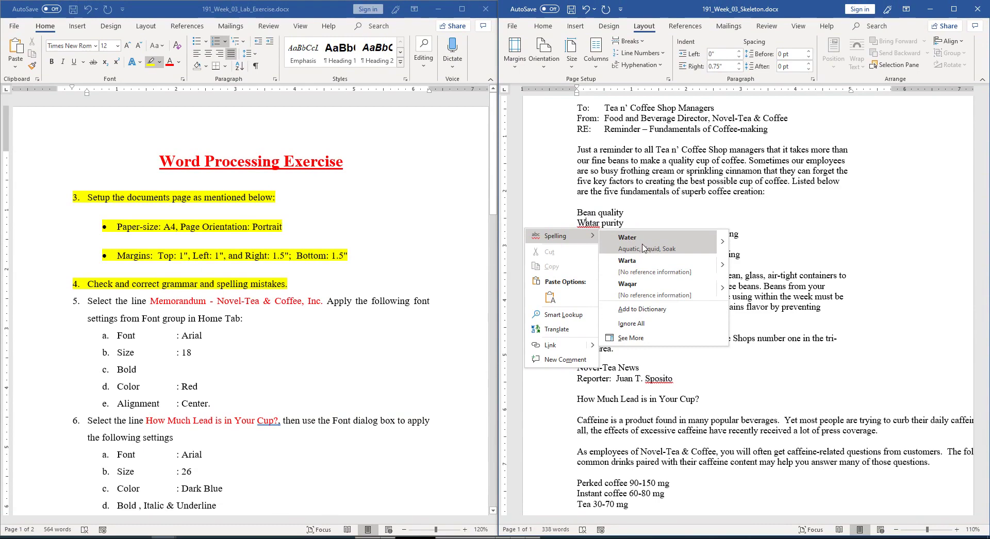
left_click(643, 248)
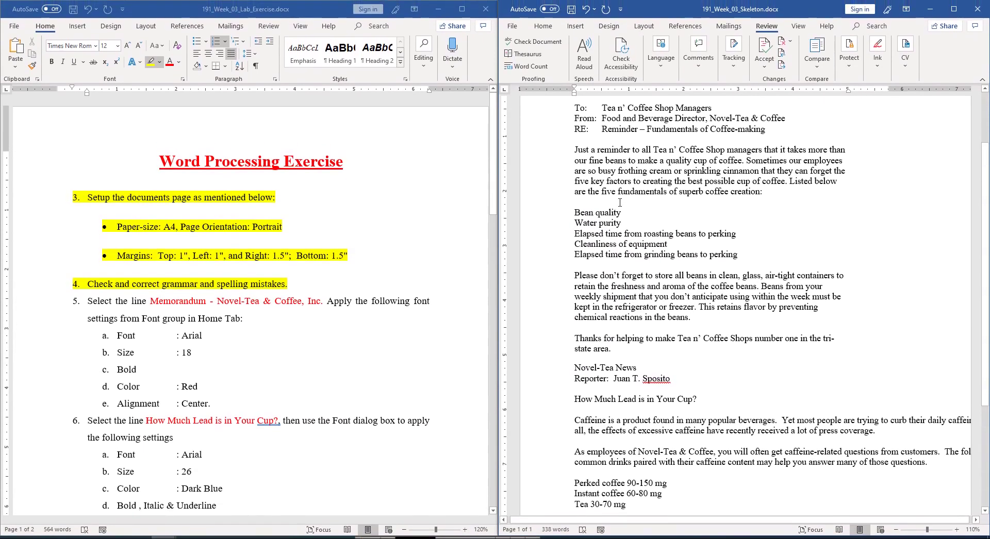
Correct "customars" to "customers" in the skeleton document's paragraph about chocolate
left_click(543, 25)
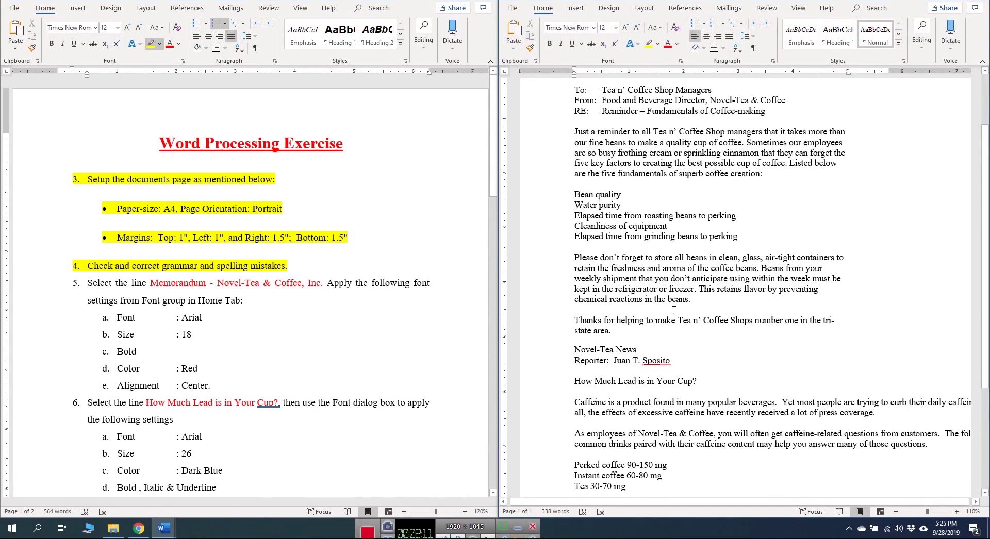
scroll(627, 347, "down", 3)
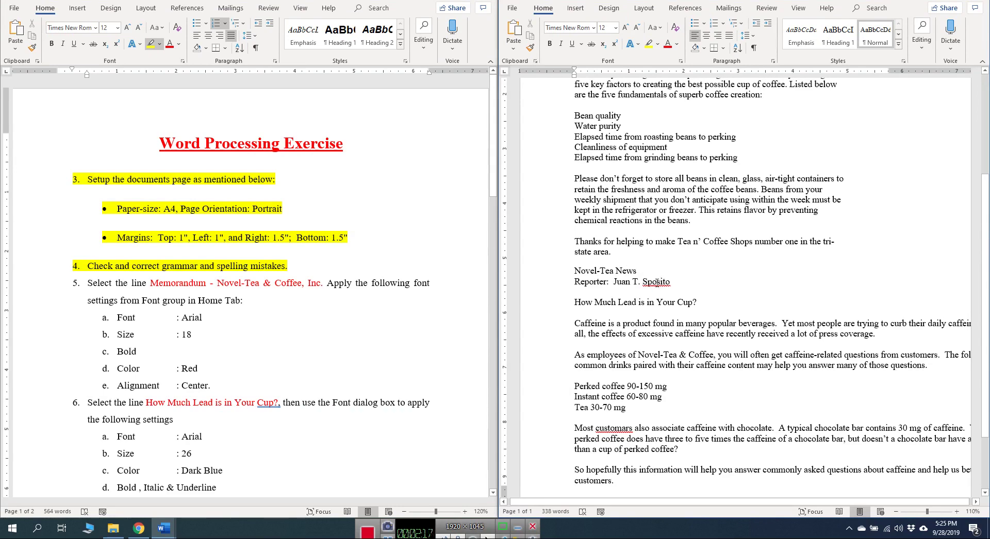
scroll(656, 284, "down", 3)
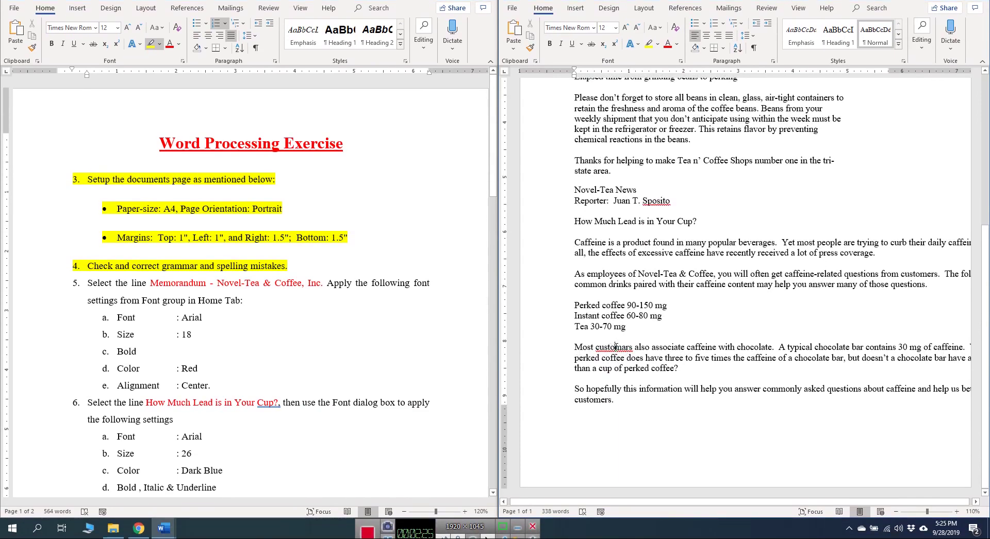
right_click(617, 346)
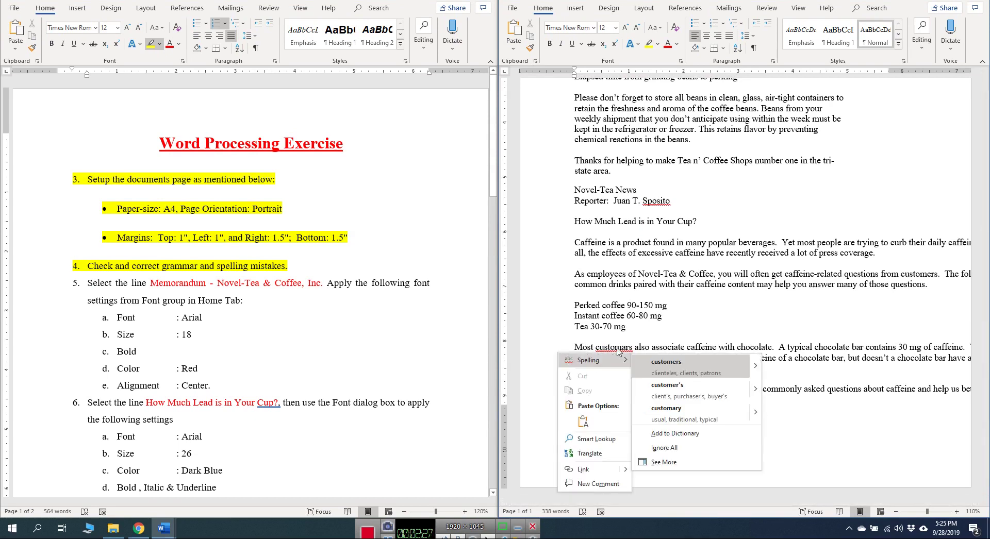
left_click(677, 367)
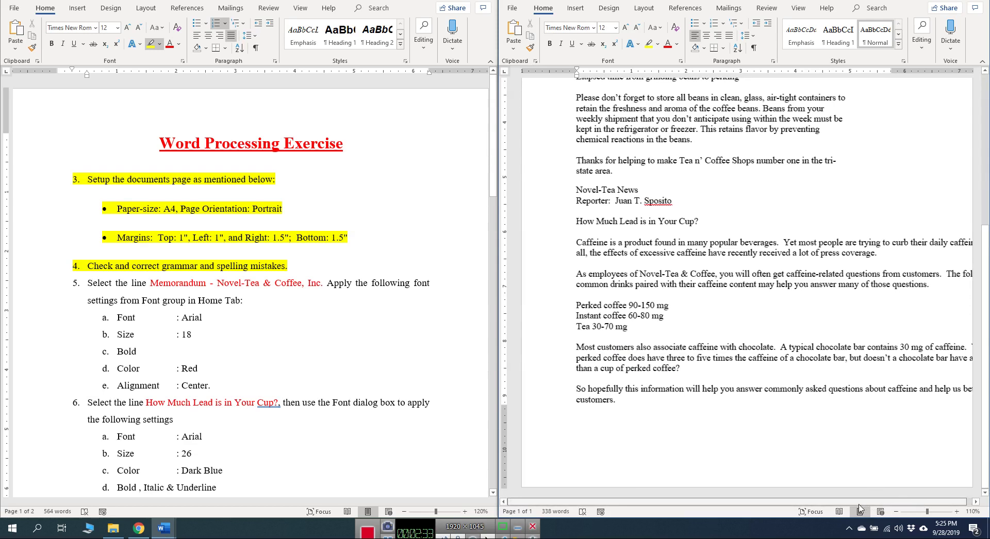
Highlight instruction 5 and its sub-items a to e in yellow in the lab exercise document
left_click(88, 283)
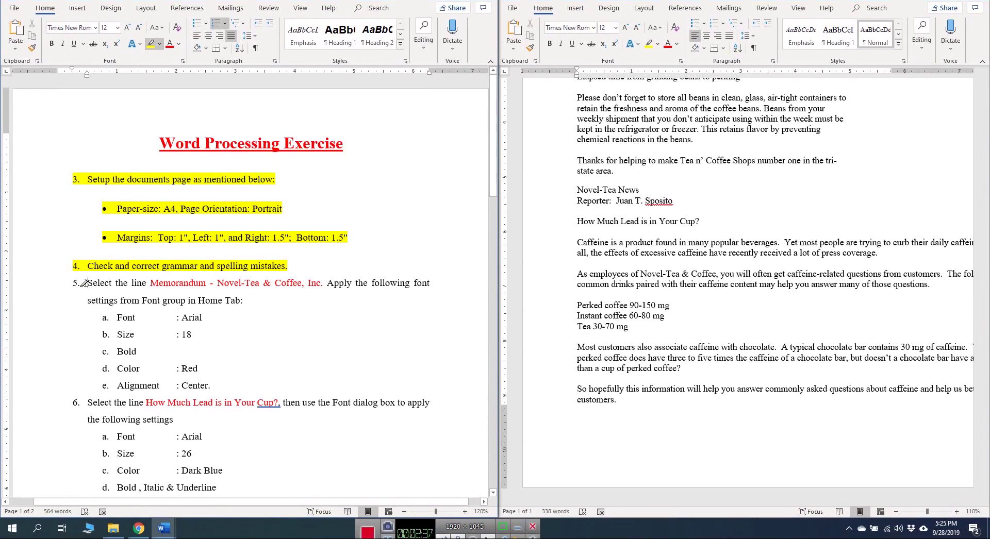
left_click_drag(85, 283, 430, 306)
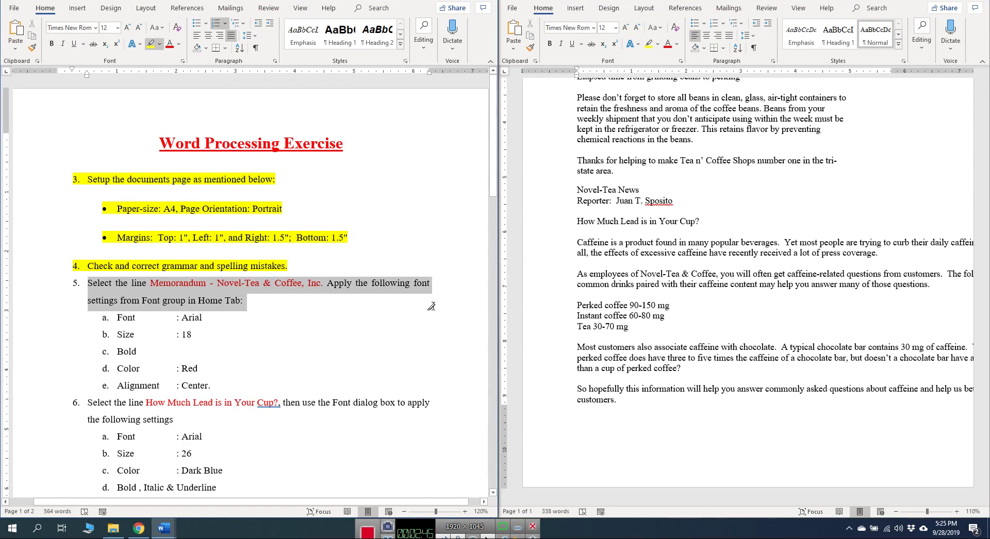
left_click_drag(432, 306, 413, 384)
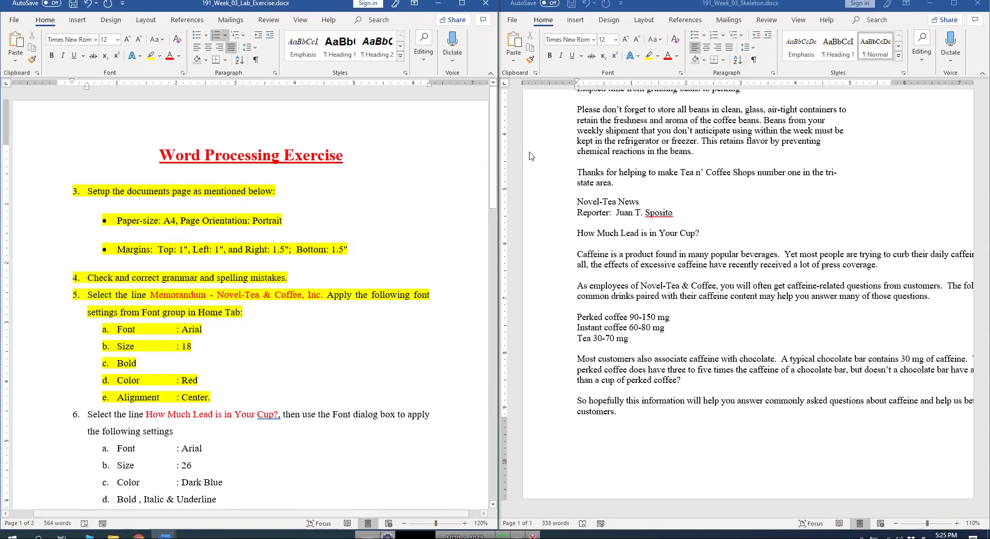
Set the font of the skeleton document's line "Memorandum - Novel-Tea & Coffee, Inc." to Arial
scroll(640, 215, "up", 3)
scroll(640, 233, "up", 5)
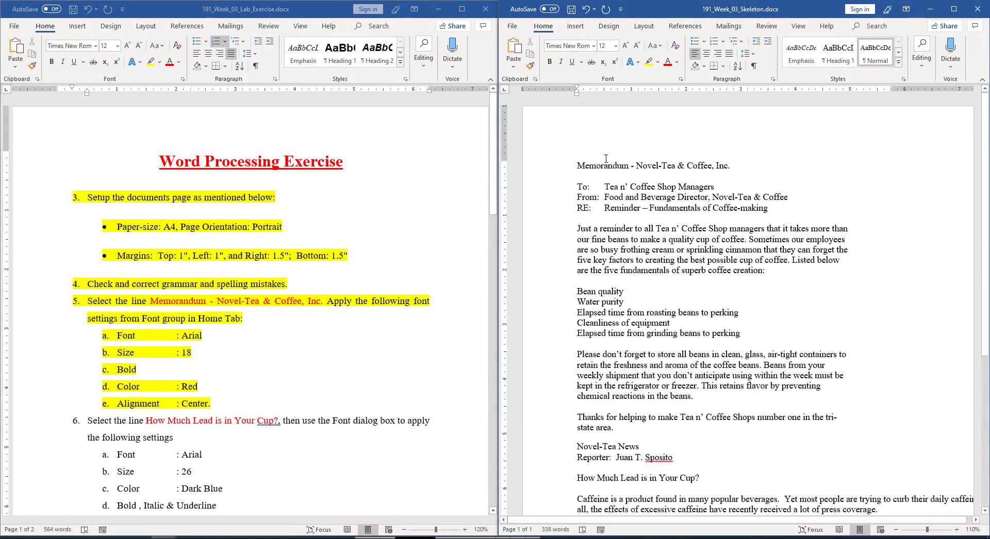
left_click_drag(578, 168, 745, 162)
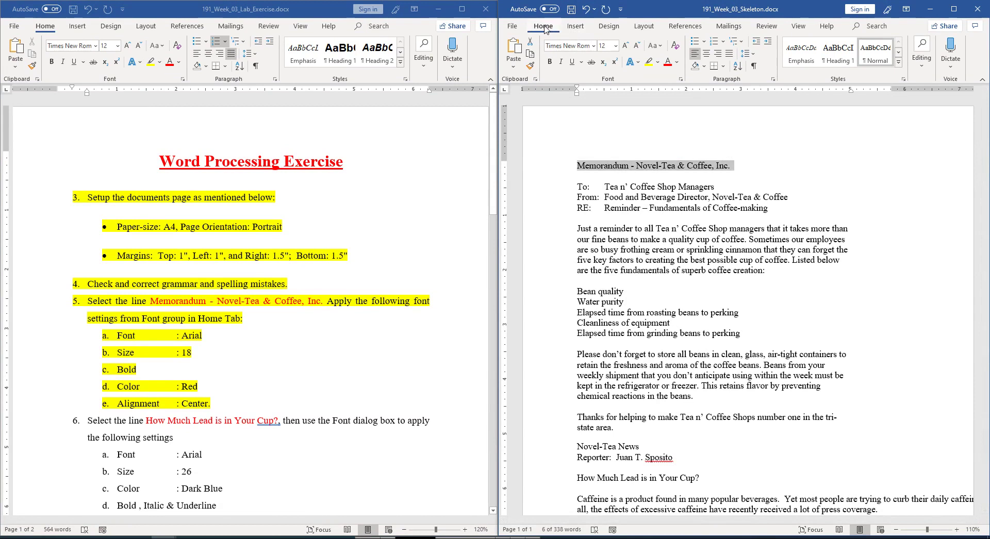
left_click(586, 48)
type("Arial")
left_click(593, 49)
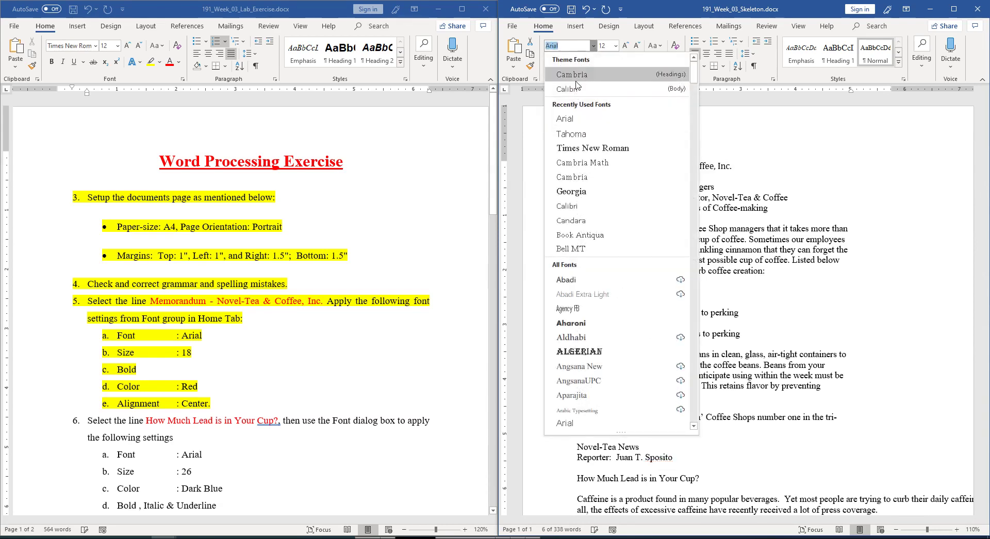
left_click(572, 116)
Set the memorandum title line to size 18 and make it bold
left_click(604, 46)
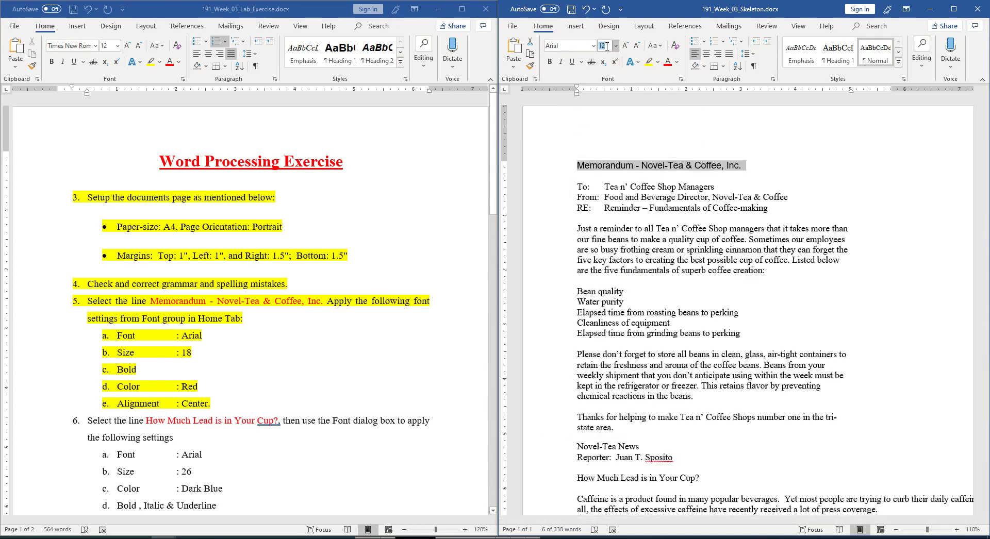
type("18")
key("Return")
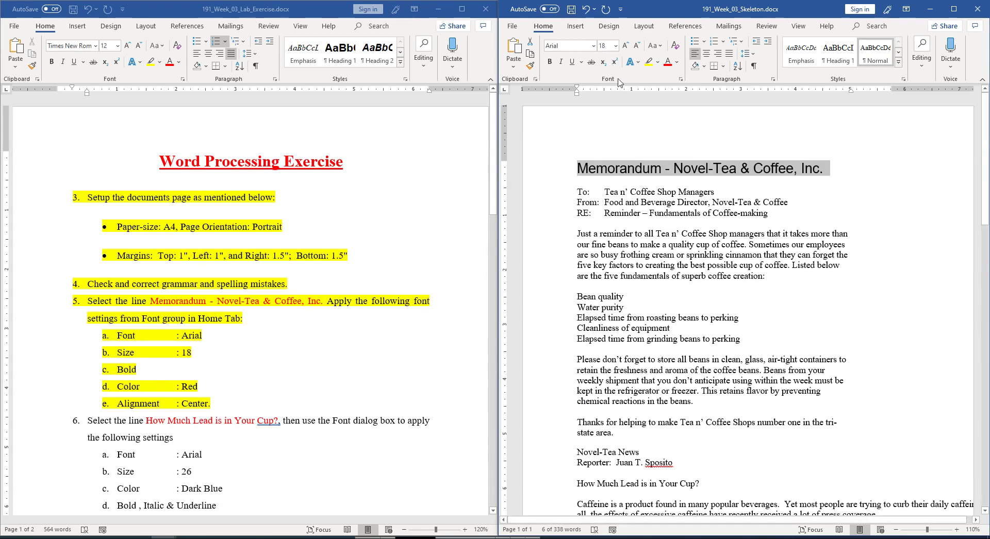
left_click(549, 62)
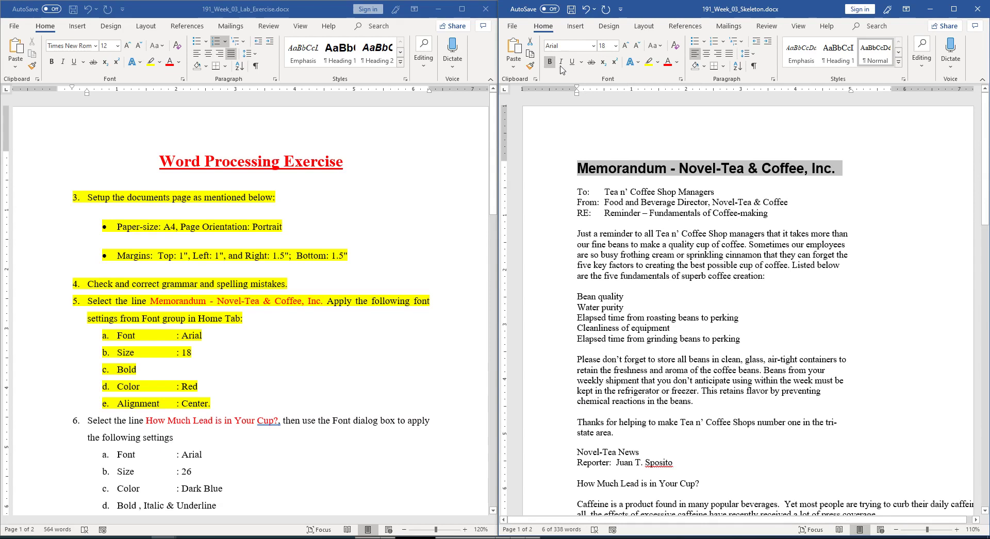
Colour the memorandum title line Red and centre it
left_click(677, 65)
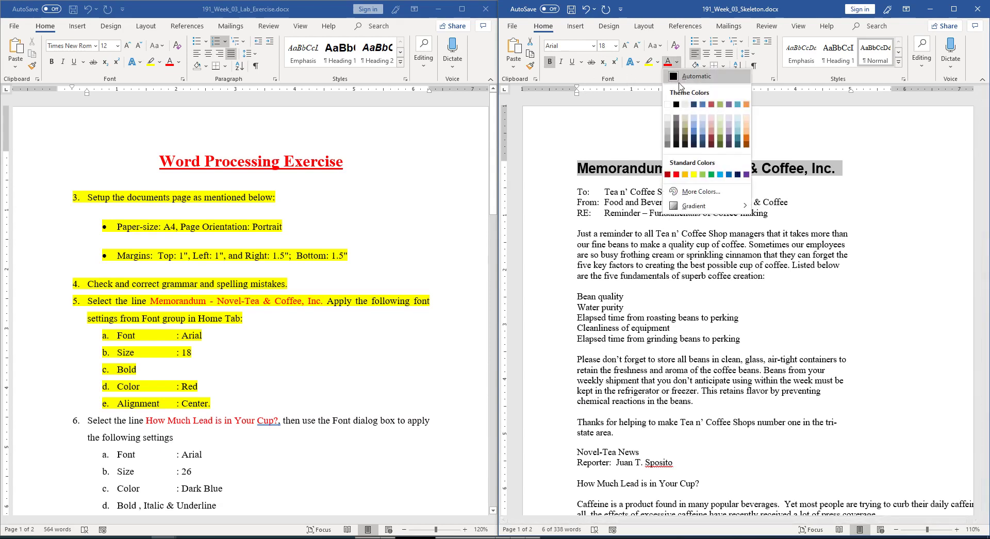
left_click(676, 177)
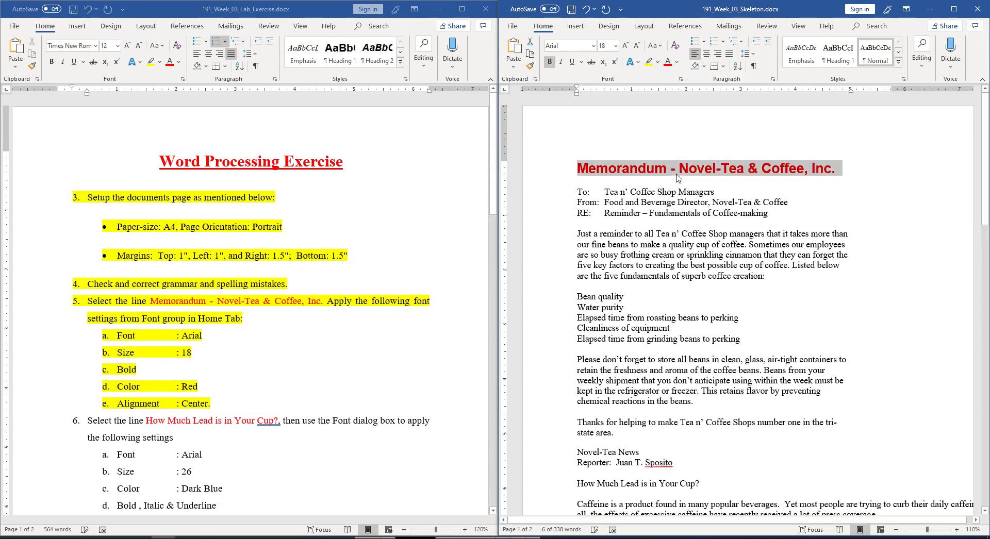
left_click(706, 54)
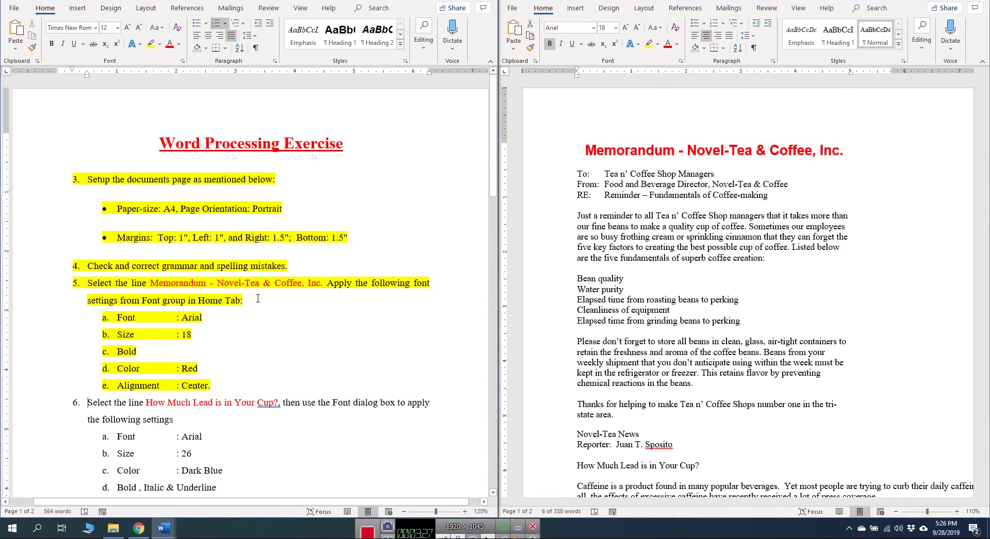
Highlight instruction 6 and its sub-items a to e in yellow in the lab exercise document
scroll(224, 297, "down", 6)
scroll(225, 279, "up", 3)
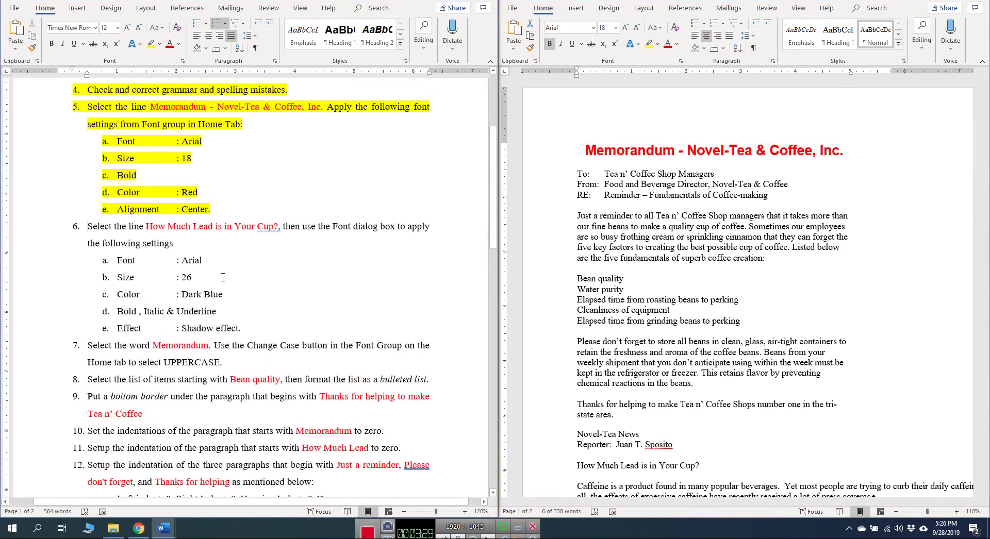
scroll(224, 278, "down", 1)
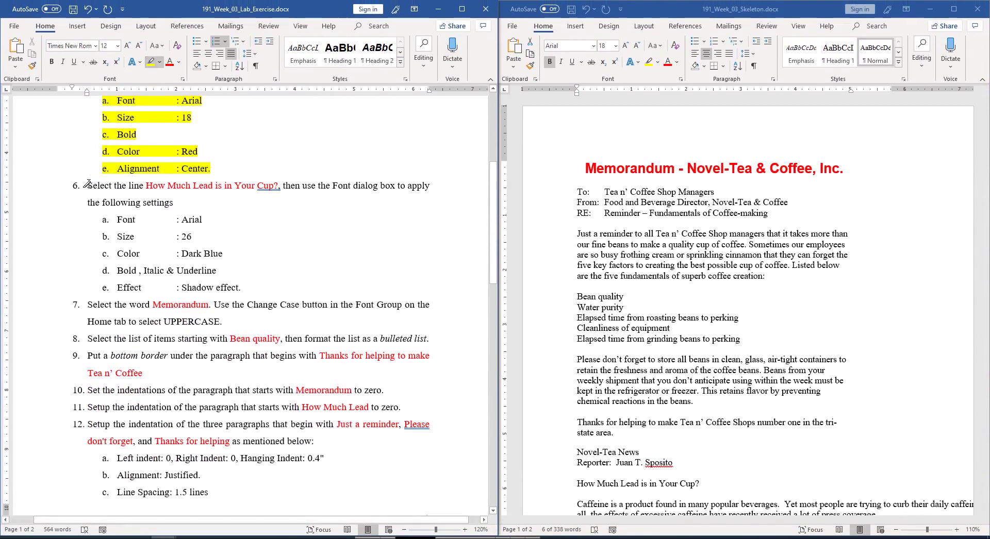
mouse_move(93, 185)
left_mouse_down()
mouse_move(426, 187)
mouse_move(412, 263)
mouse_move(341, 290)
left_mouse_up()
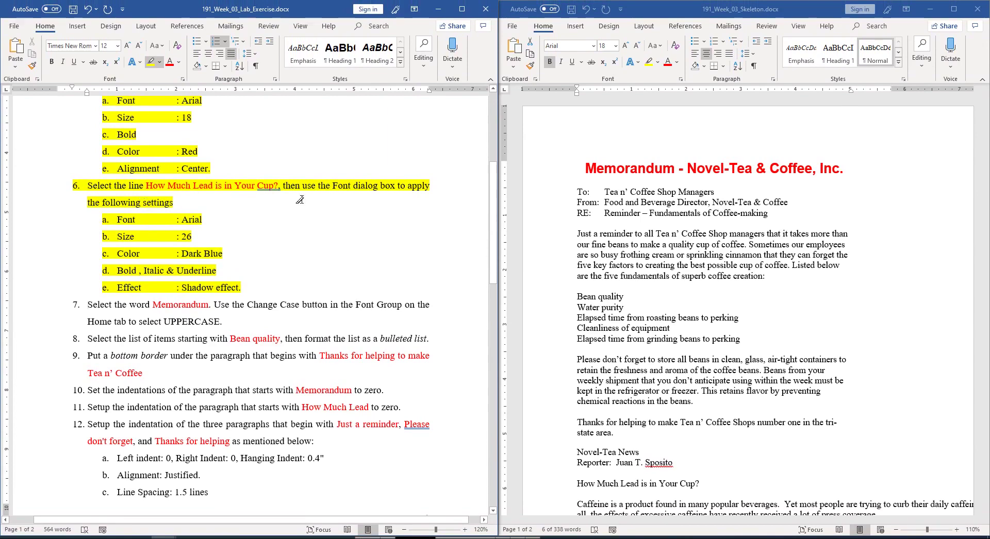
Set the skeleton document's line "How Much Lead is in Your Cup?" to Arial, size 26
left_click(656, 268)
scroll(685, 261, "down", 2)
scroll(686, 261, "down", 4)
scroll(685, 262, "up", 4)
scroll(686, 261, "down", 4)
scroll(639, 271, "down", 2)
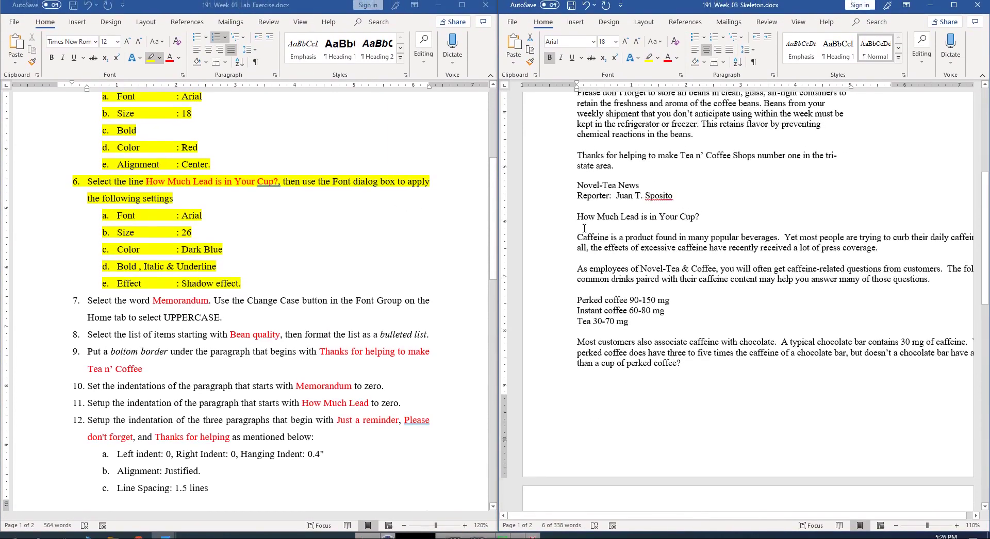
left_click_drag(577, 211, 703, 221)
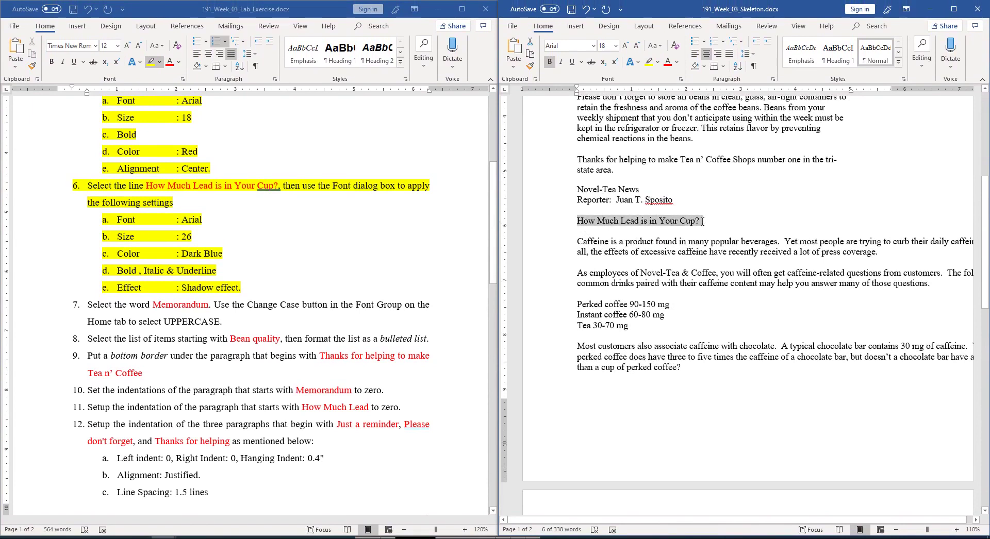
left_click(579, 44)
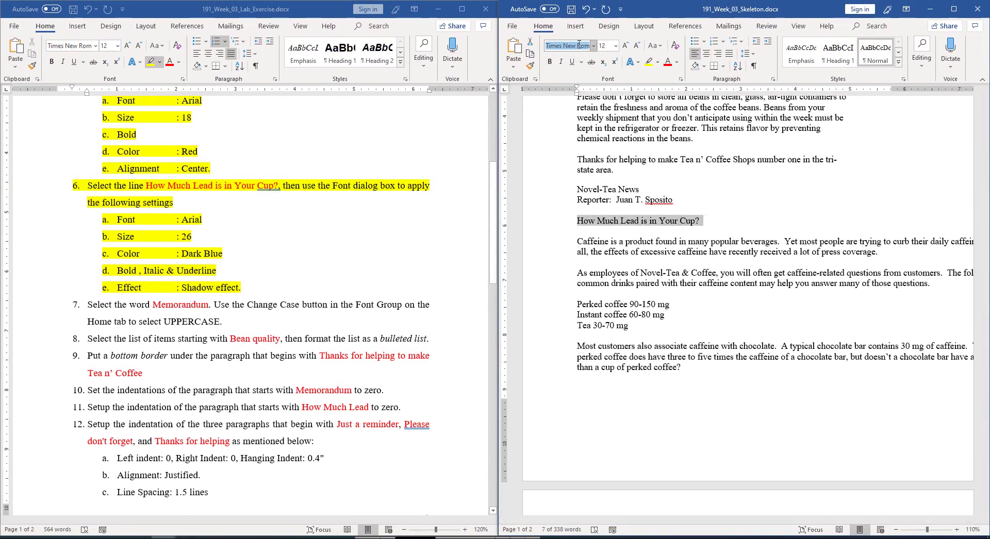
type("Arial")
key("Tab")
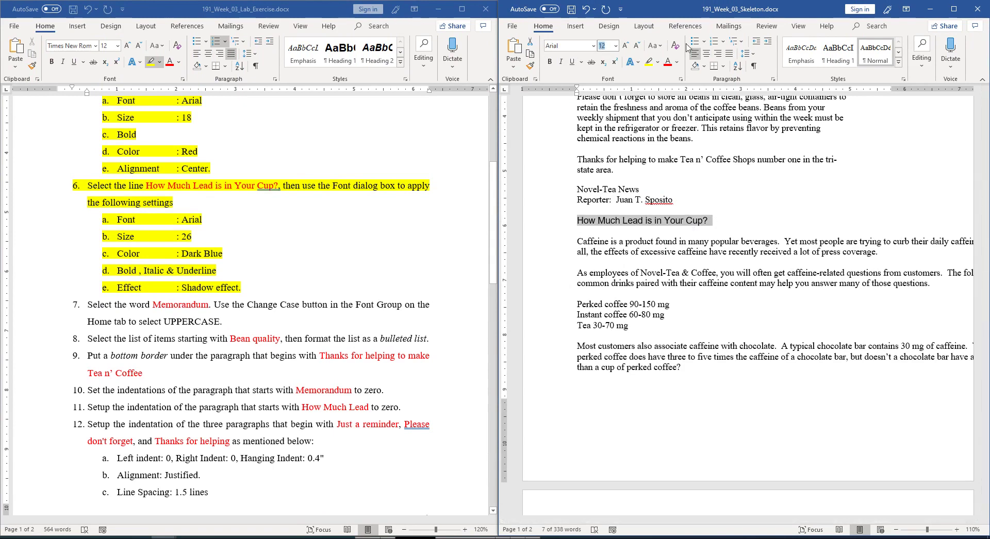
type("26")
key("Return")
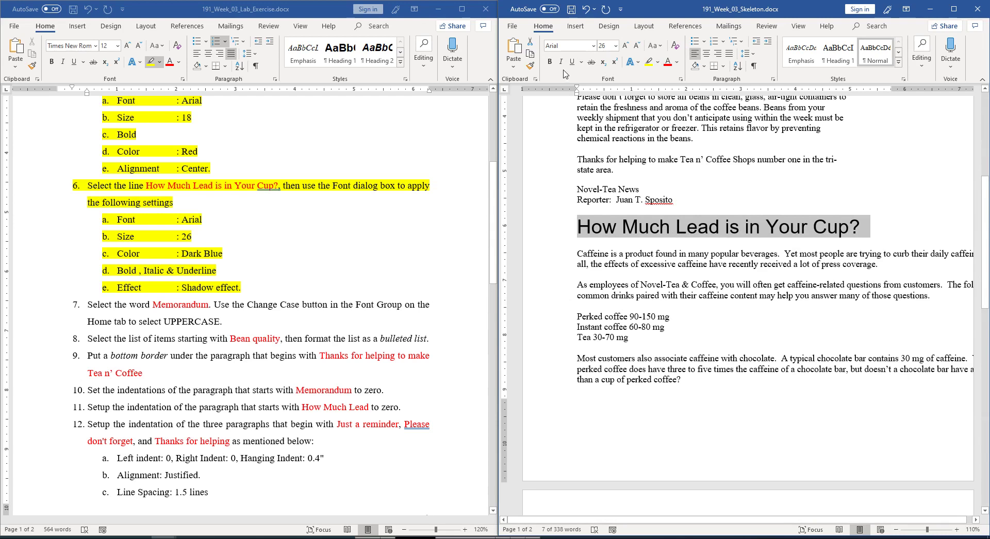
Make the "How Much Lead is in Your Cup?" line bold, italic and underlined, and colour it Dark Blue
left_click(550, 63)
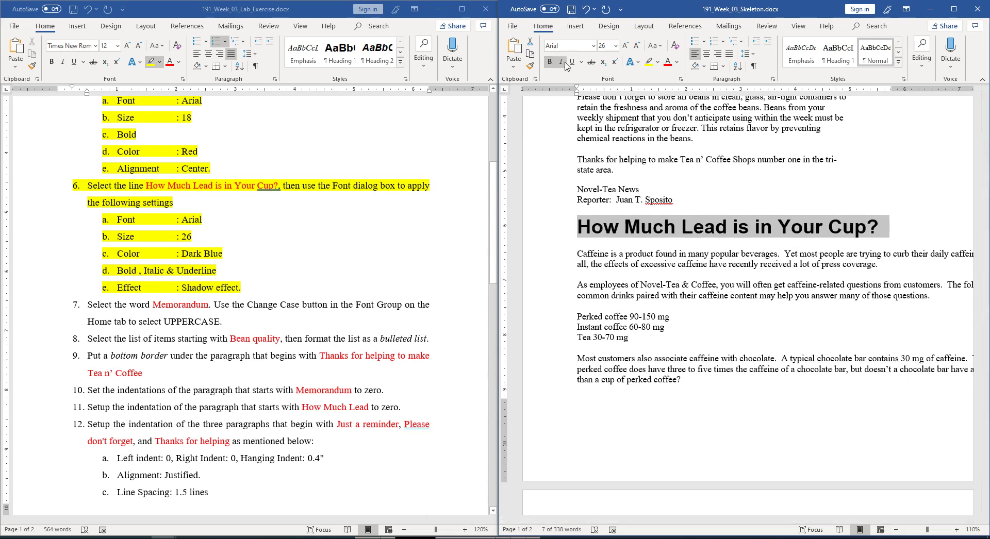
left_click(561, 63)
left_click(572, 61)
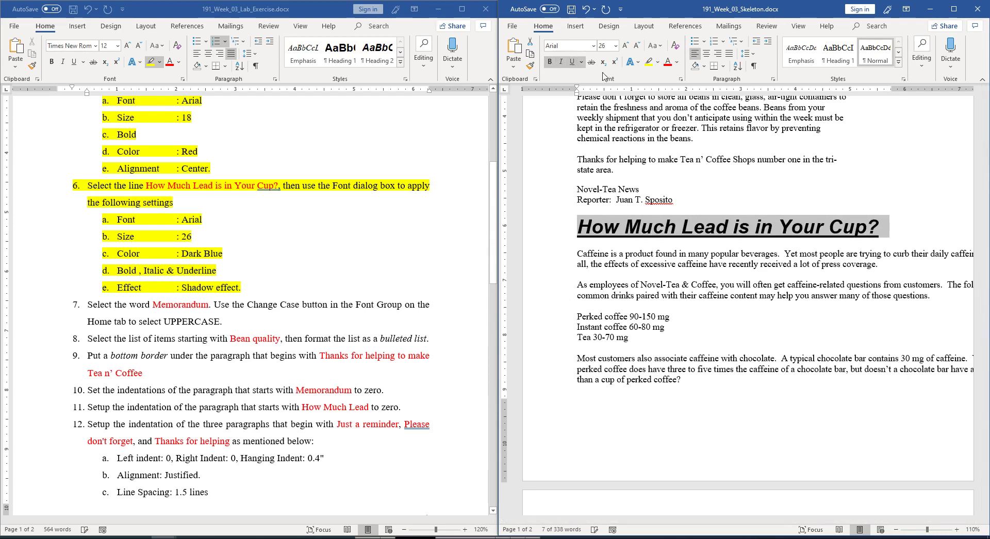
left_click(677, 63)
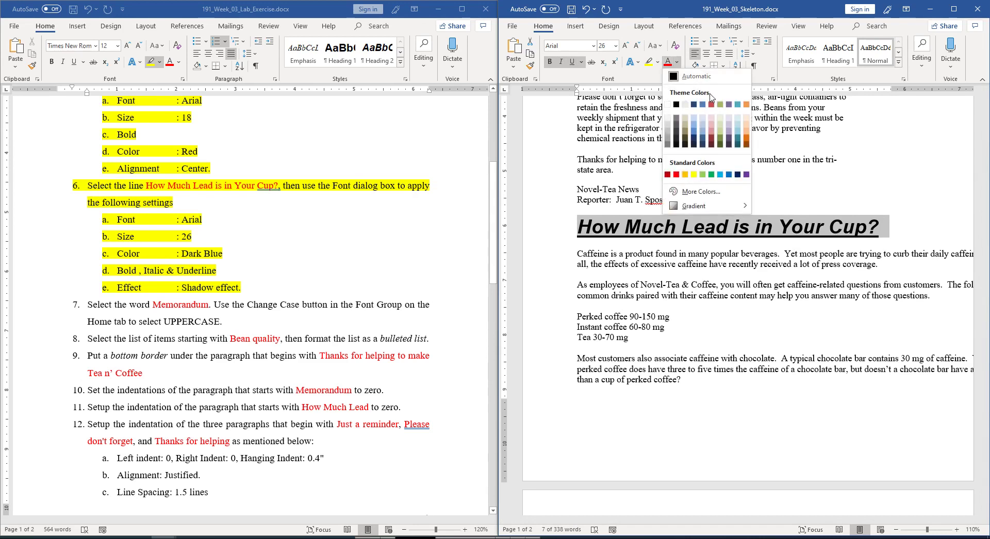
left_click(738, 175)
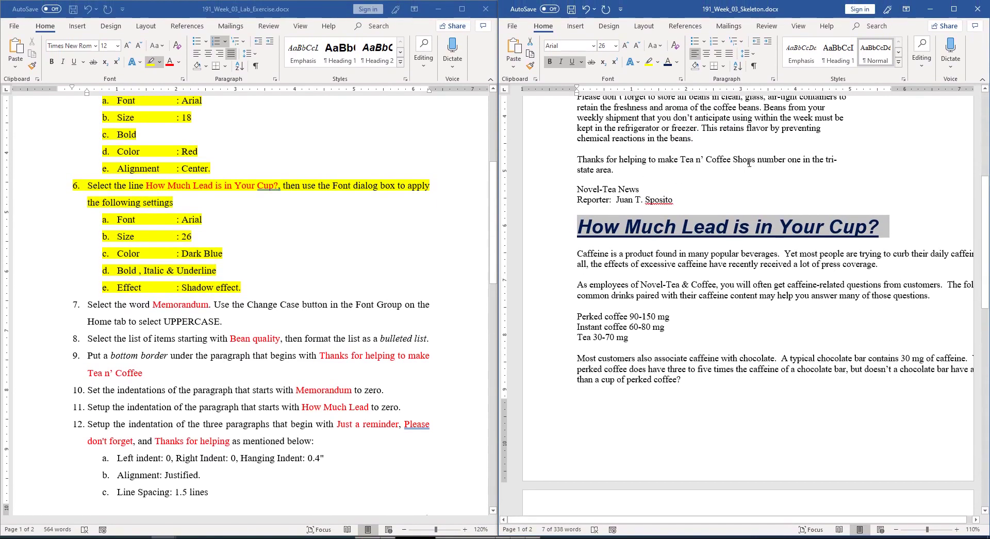
Apply the first Outer shadow text effect to the "How Much Lead is in Your Cup?" line
left_click(638, 63)
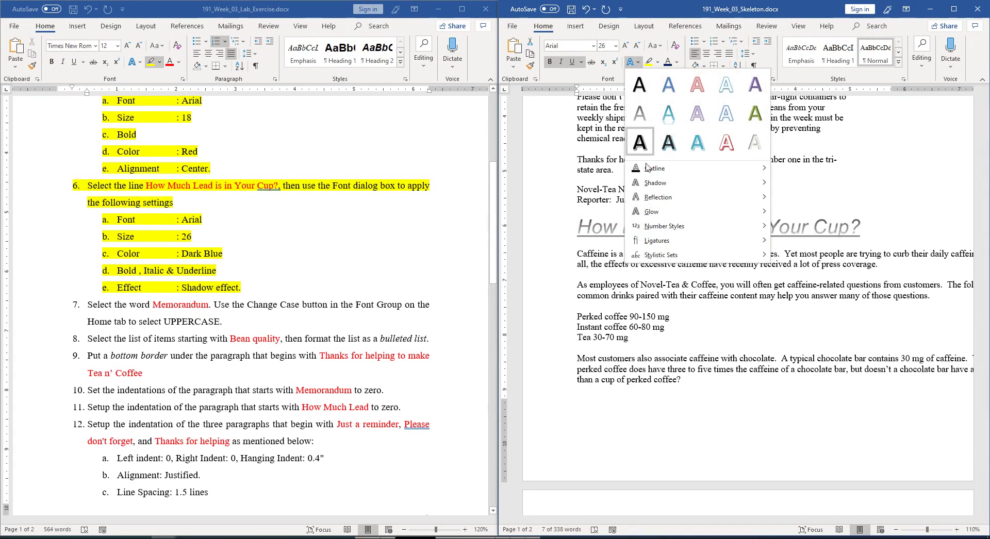
mouse_move(710, 185)
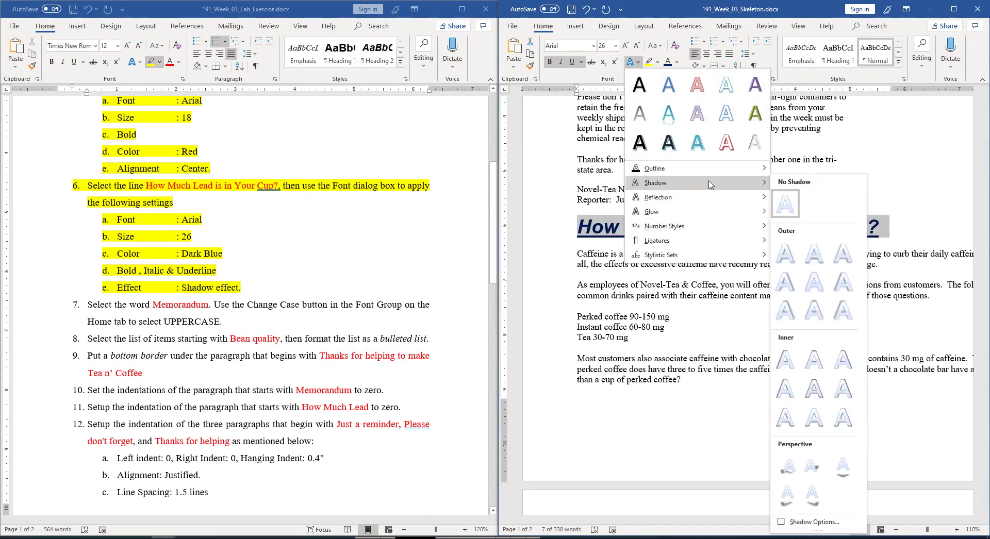
left_click(785, 258)
left_click(783, 241)
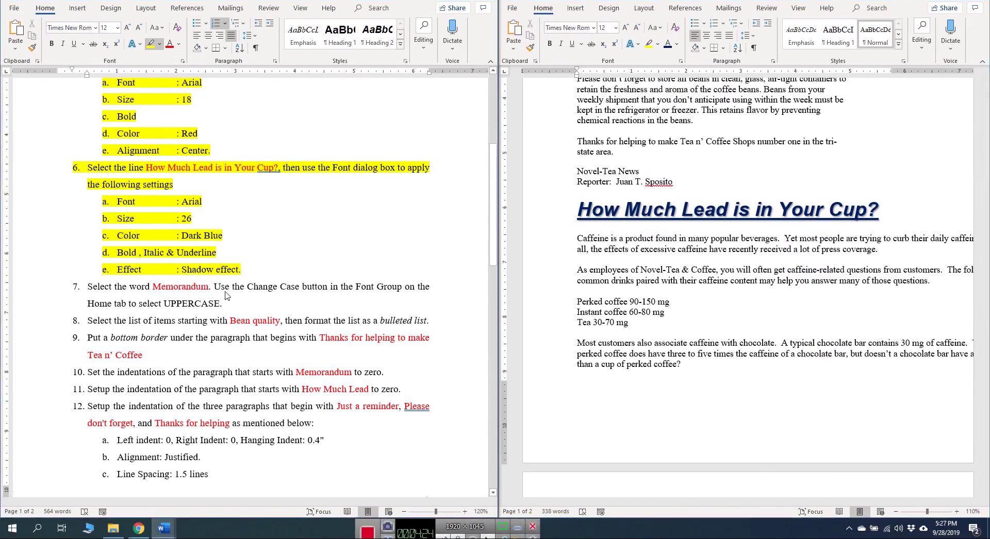
Highlight instruction 7, about changing the case of Memorandum, in yellow in the lab exercise document
left_click(88, 304)
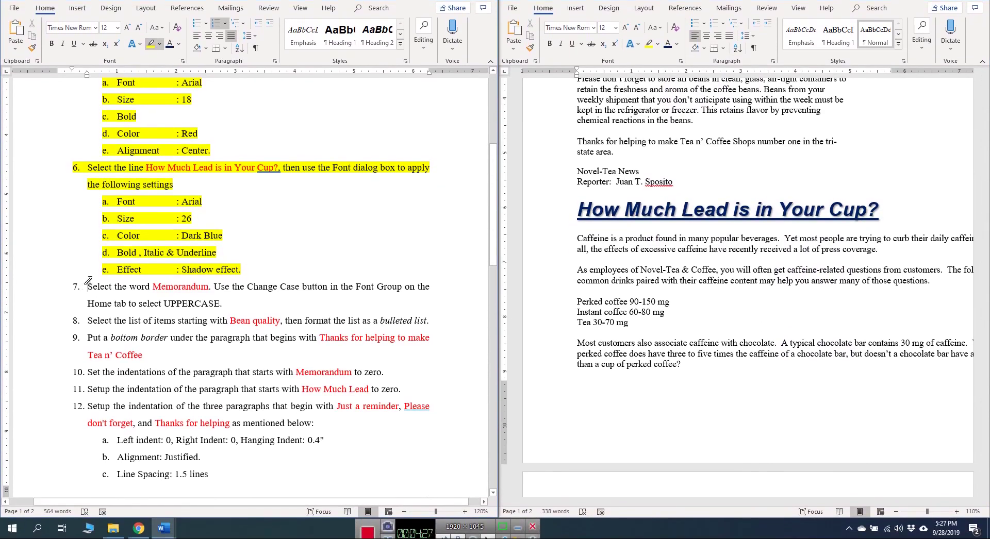
left_click_drag(92, 283, 239, 303)
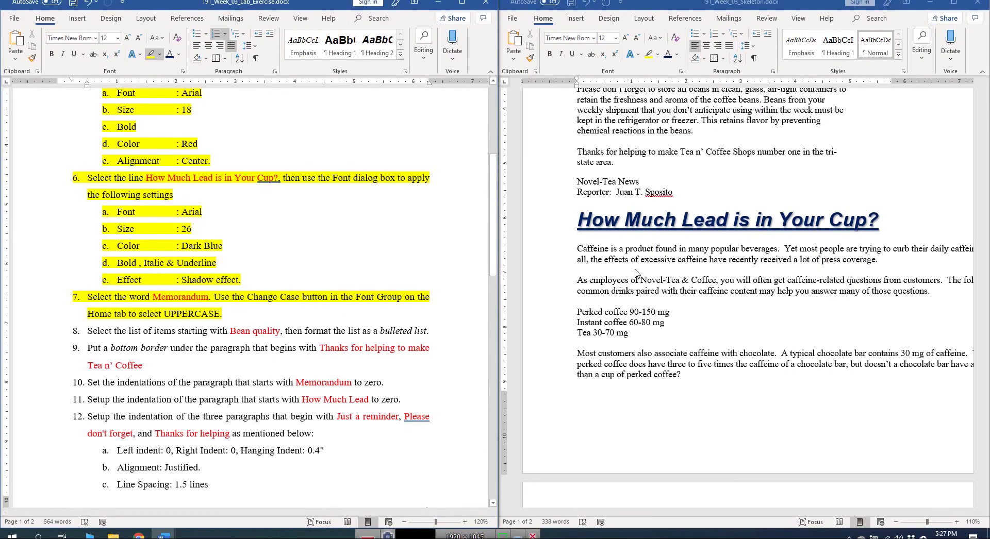
Change the word "Memorandum" in the skeleton document's title line to UPPERCASE
scroll(654, 257, "up", 8)
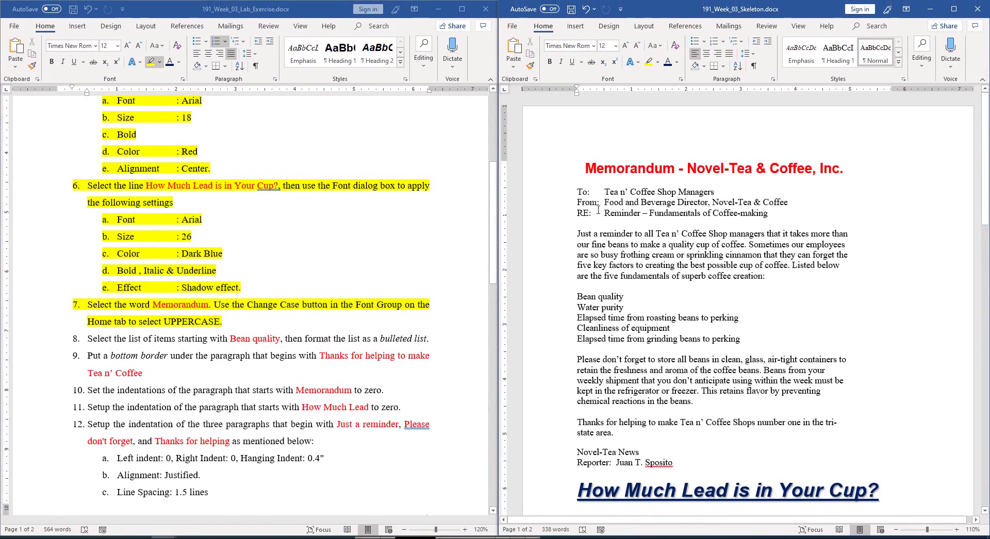
double_click(624, 168)
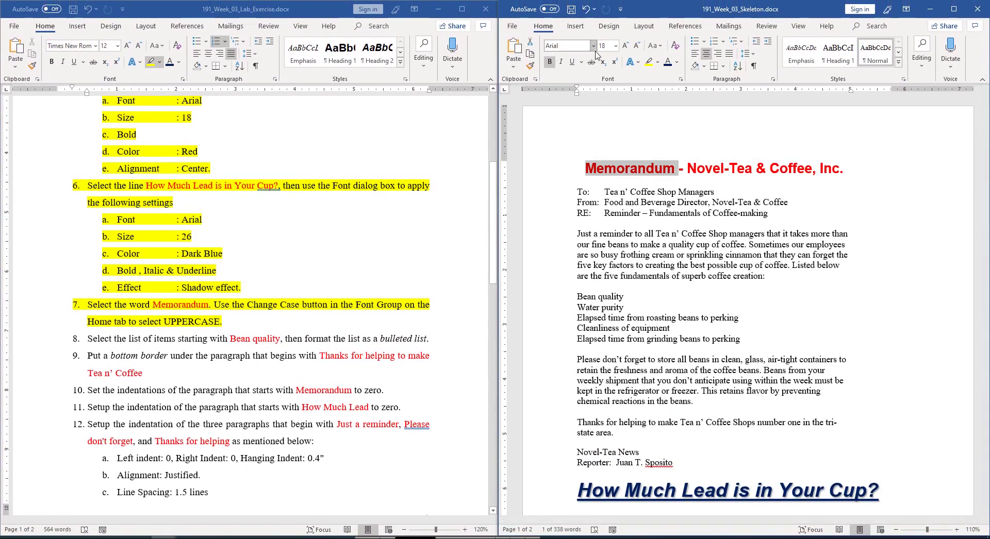
left_click(661, 46)
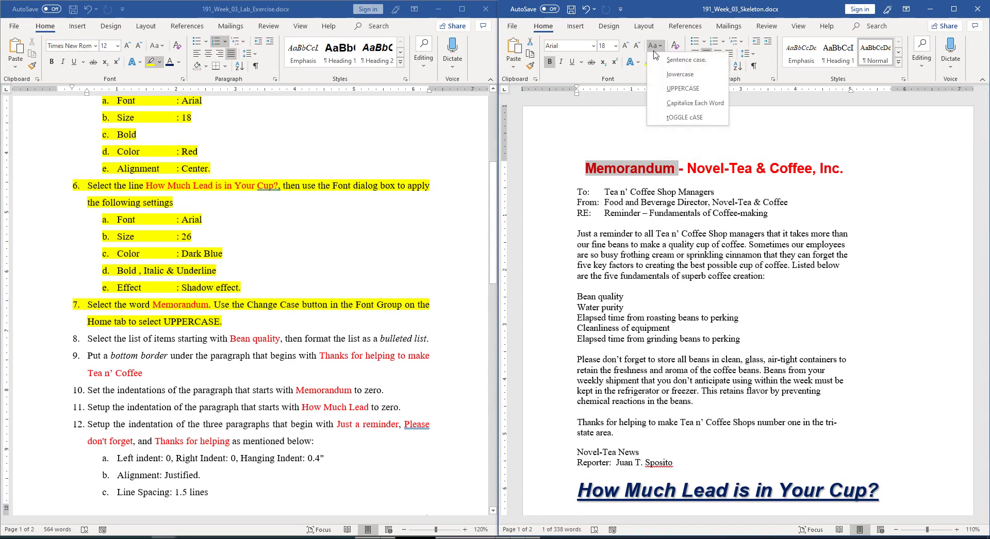
left_click(683, 88)
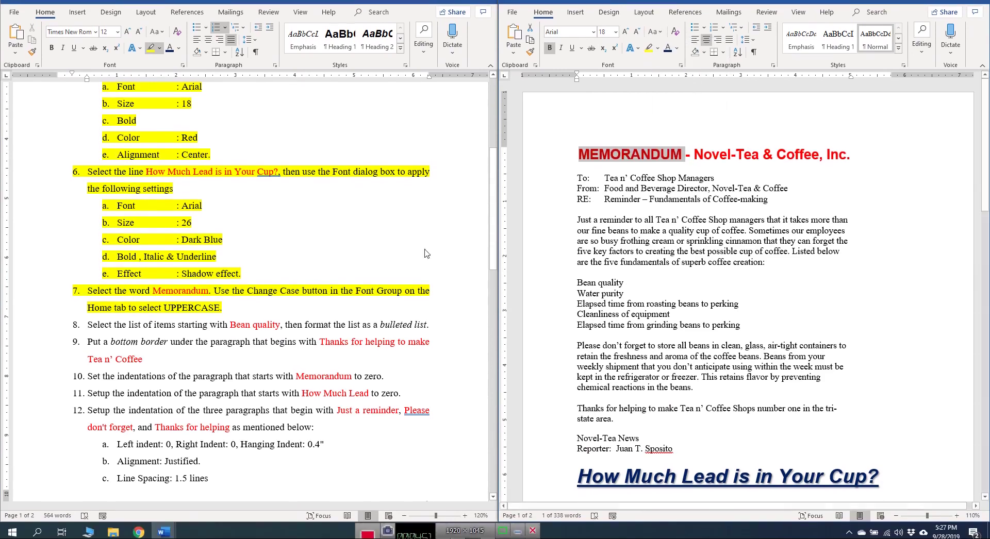
Highlight instruction 8, about the bulleted list, in yellow in the lab exercise document
left_click(149, 144)
scroll(149, 145, "down", 5)
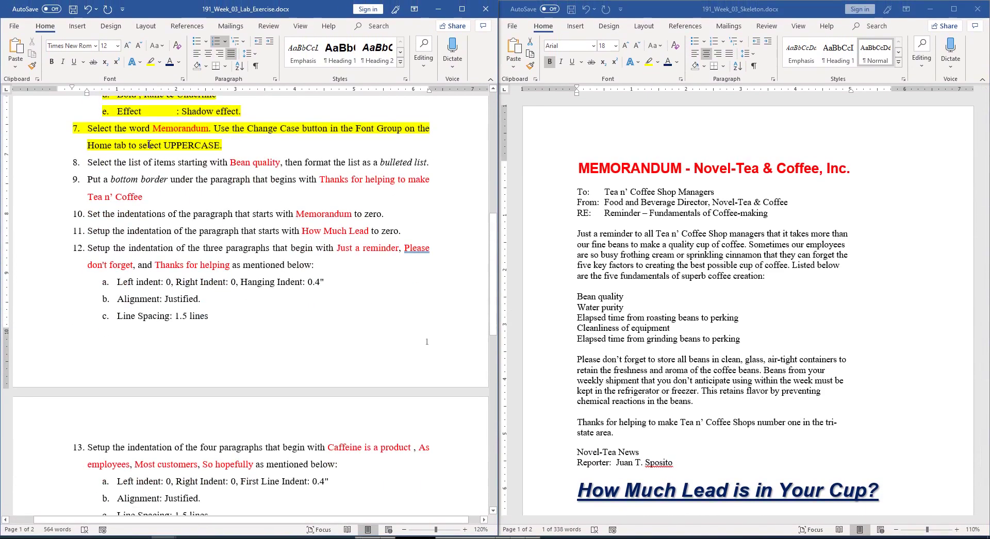
left_click(151, 62)
left_click_drag(87, 163, 432, 165)
Select the skeleton's five list items from "Bean quality" to "Elapsed time from grinding beans to perking" and bring up the bullet library
double_click(629, 169)
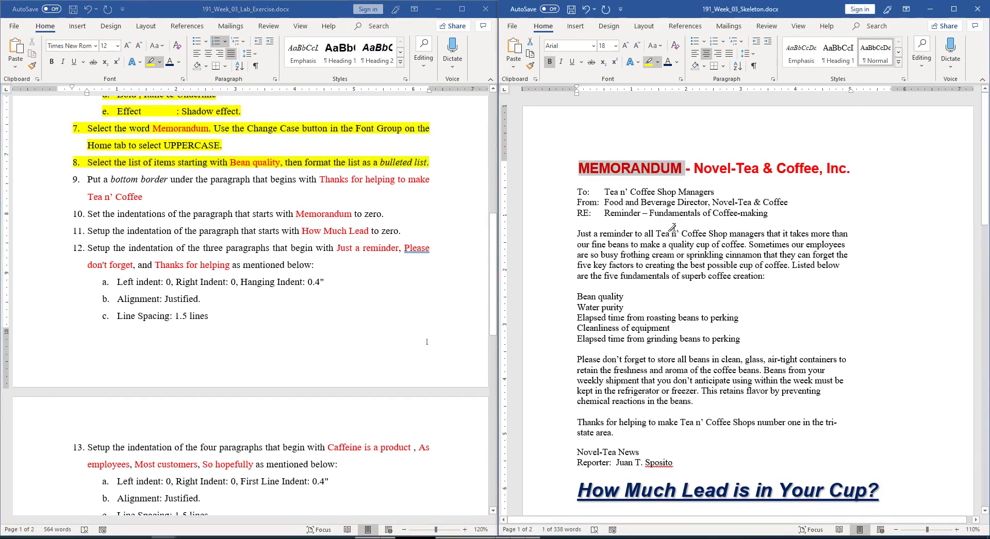
scroll(673, 227, "down", 3)
left_click_drag(577, 219, 747, 261)
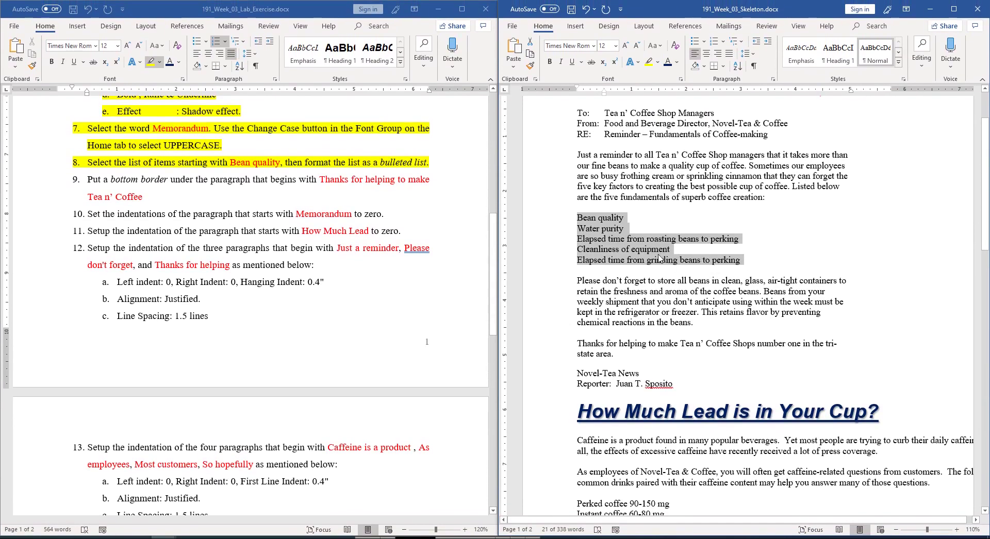
scroll(659, 258, "down", 1)
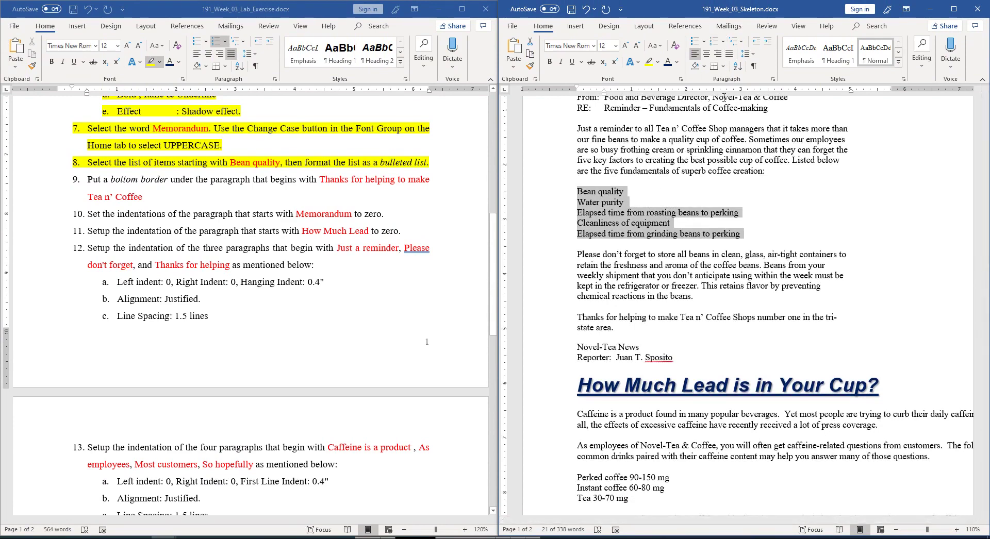
left_click(704, 46)
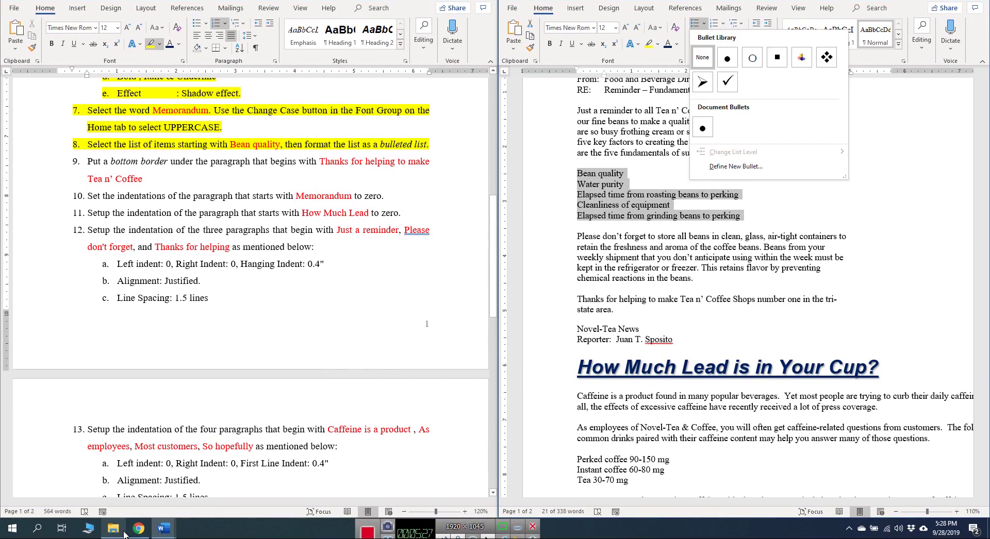
Open 191_Week_03_Output.pdf from the exercise folder, check the bullet style of its Bean quality list, and return to the Word documents
left_click(113, 528)
left_click(319, 178)
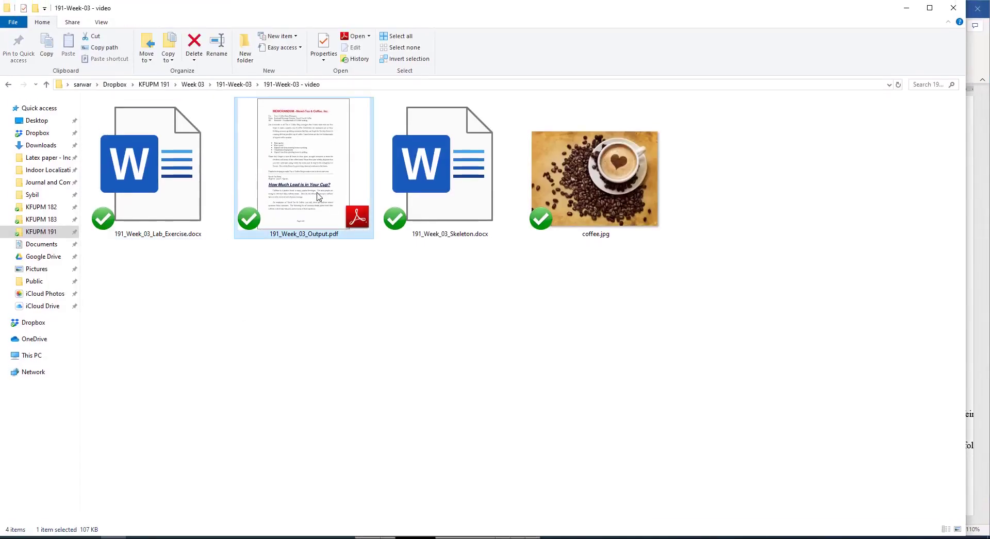
double_click(318, 196)
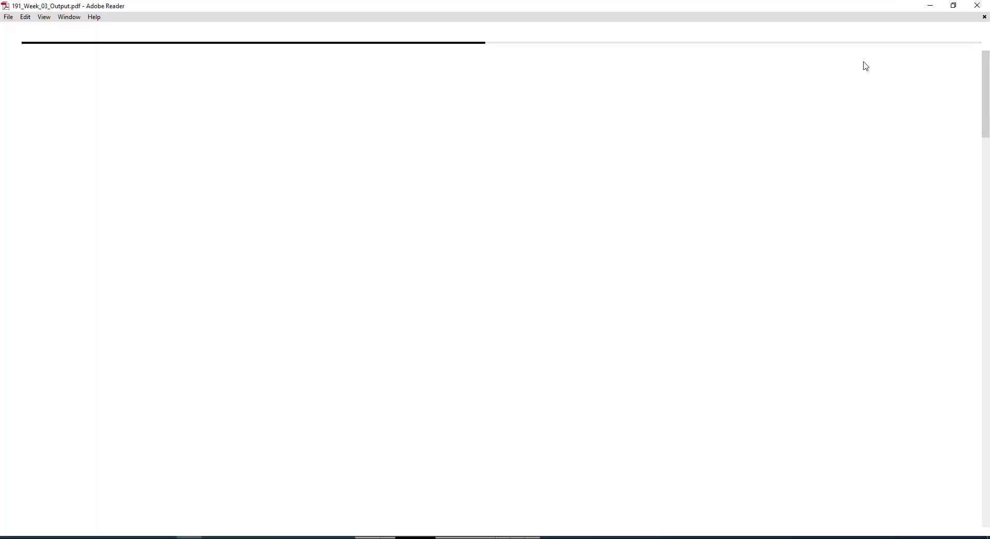
scroll(458, 212, "down", 10)
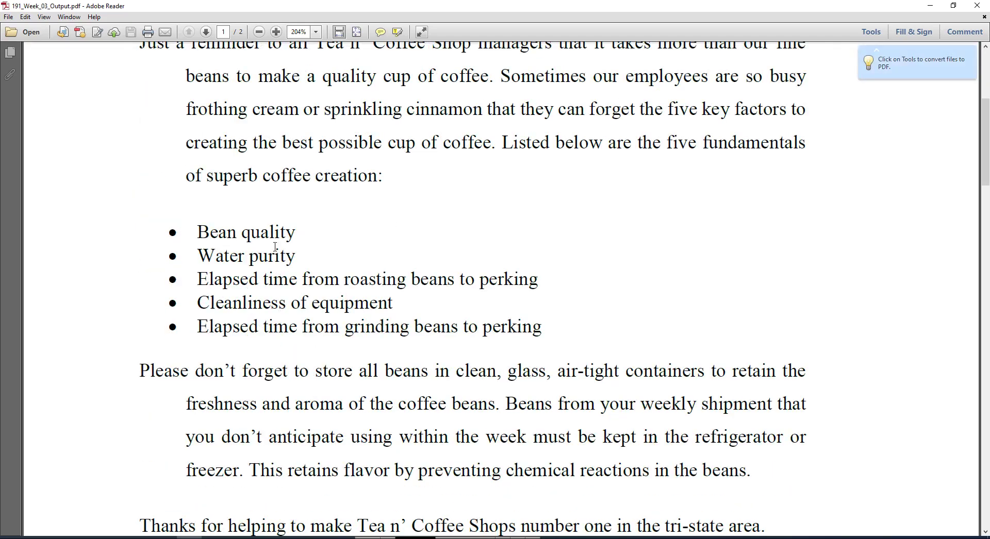
left_click(952, 6)
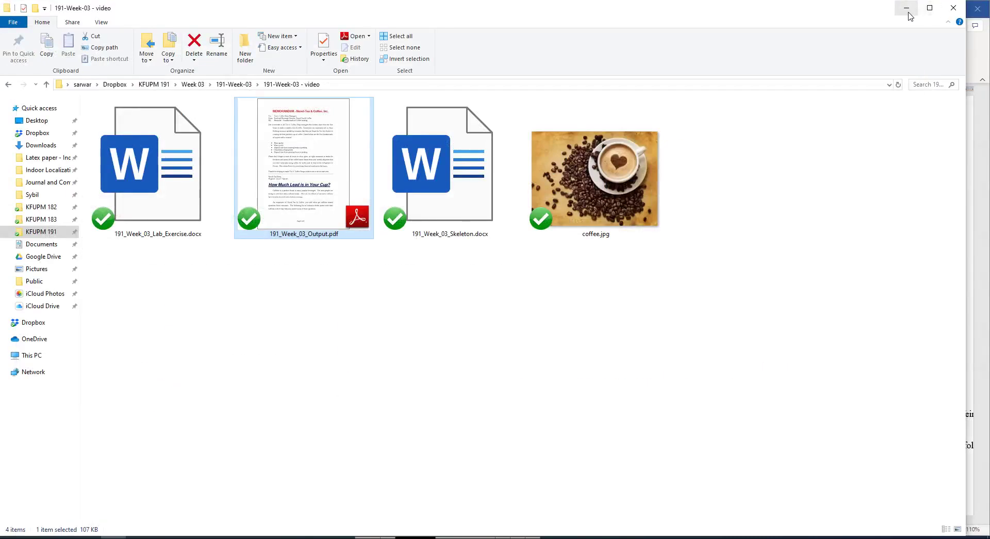
left_click(909, 15)
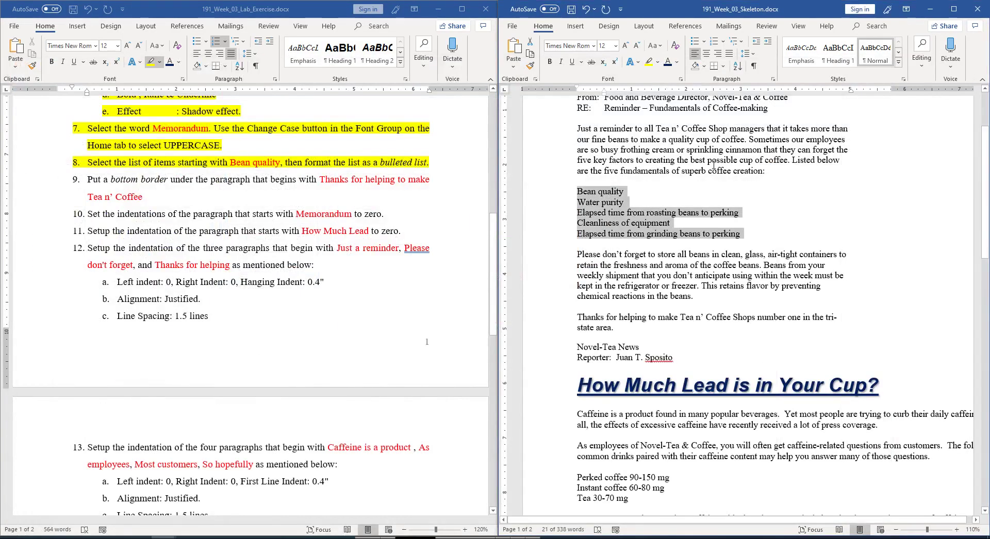
Format the selected list of five items with the solid round bullet
left_click(704, 42)
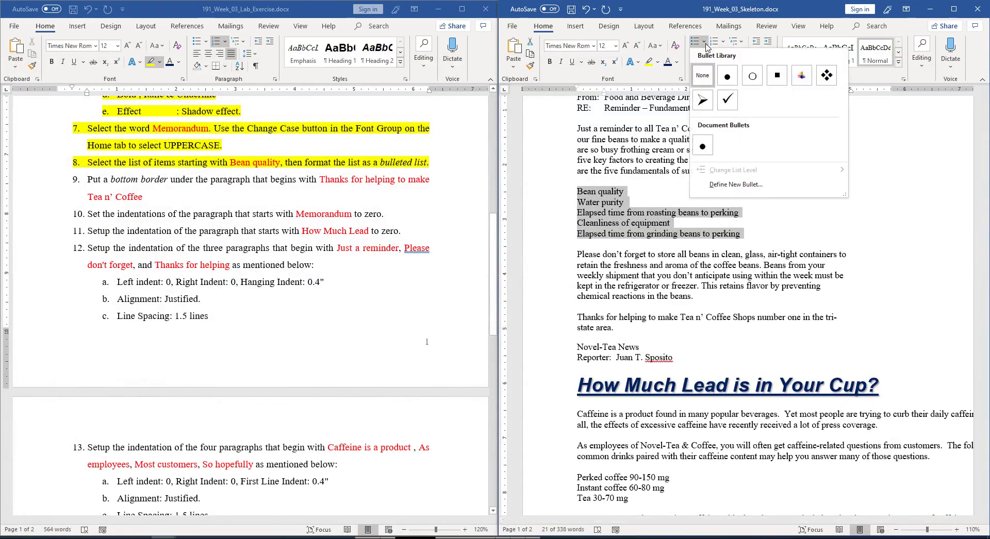
left_click(729, 81)
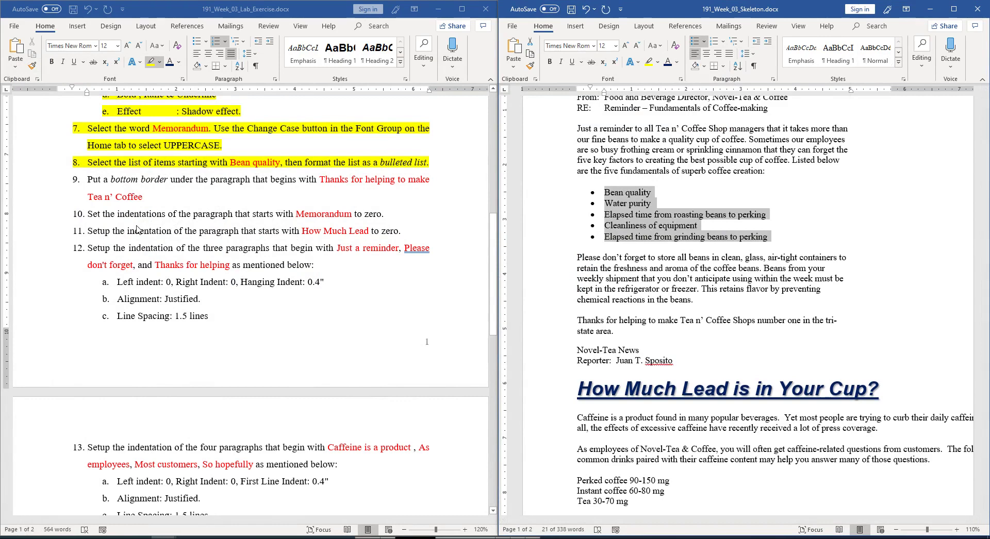
Highlight instruction 9, about the bottom border, in yellow in the lab exercise document, undoing the accidental extra list item
left_click(121, 196)
scroll(99, 135, "down", 1)
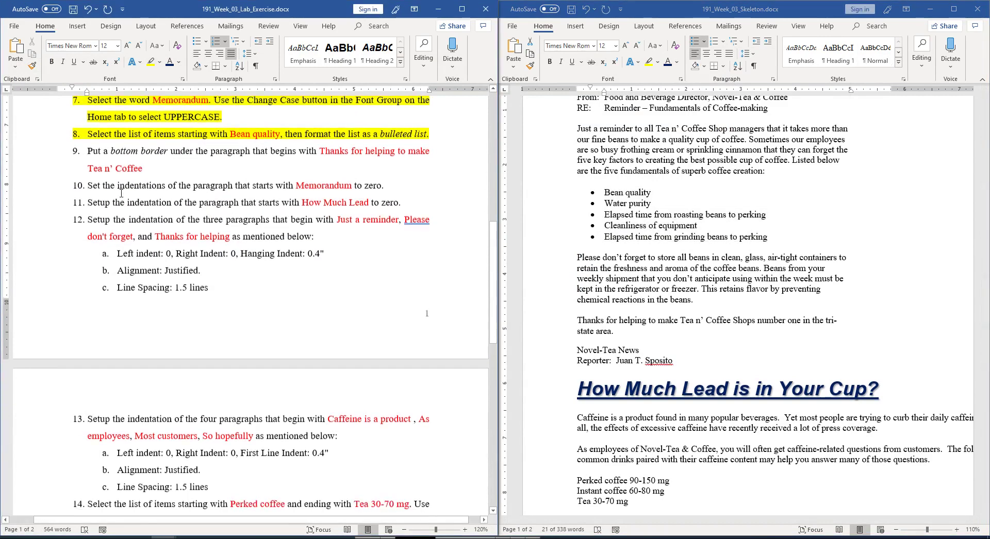
left_click(150, 61)
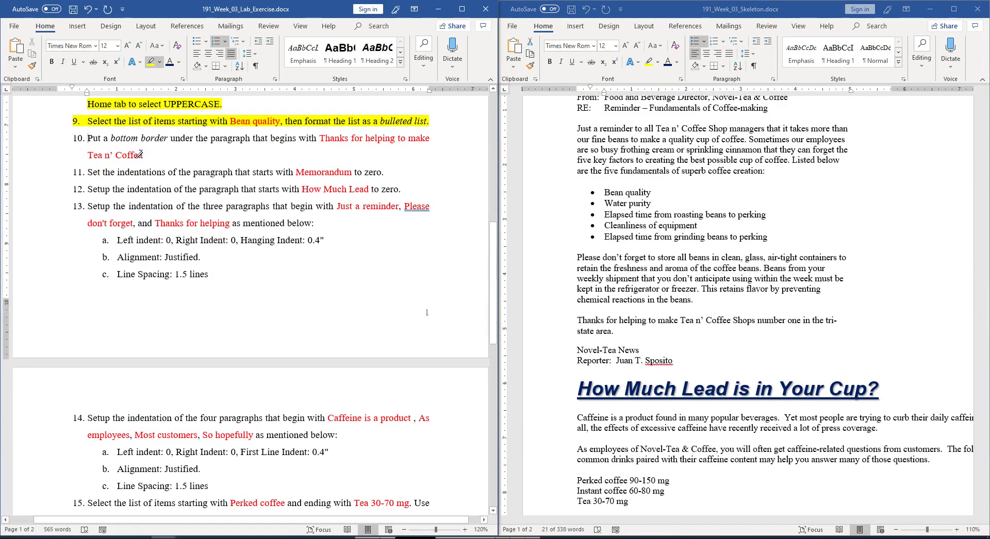
key("ctrl+z")
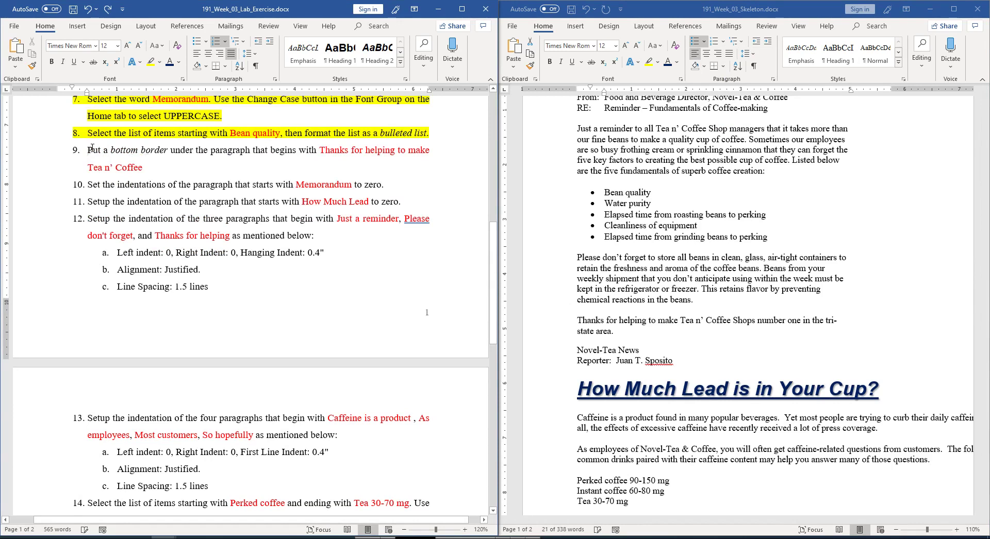
left_click(150, 61)
left_click_drag(96, 152, 150, 171)
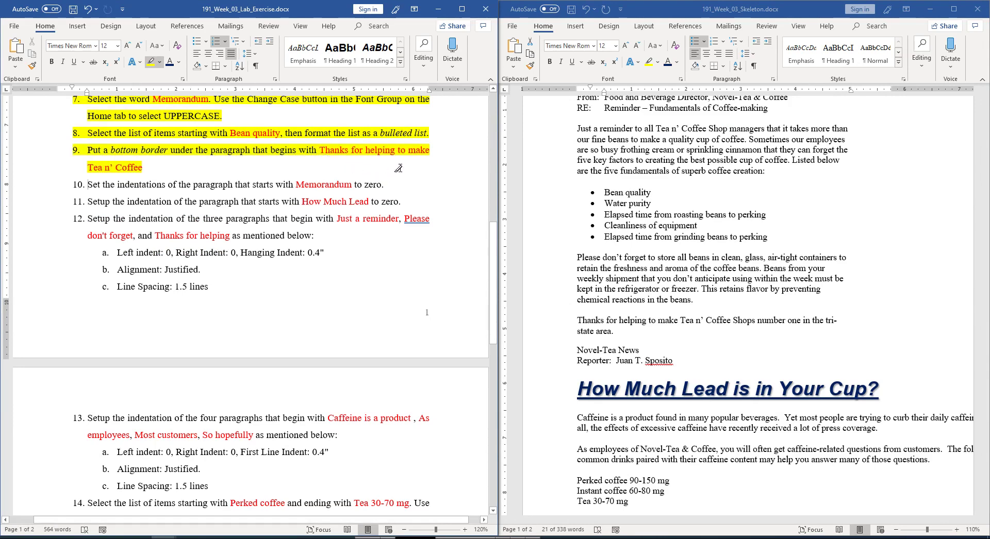
Add a bottom border under the skeleton's paragraph that begins with "Thanks for helping to make Tea n' Coffee"
left_click(642, 219)
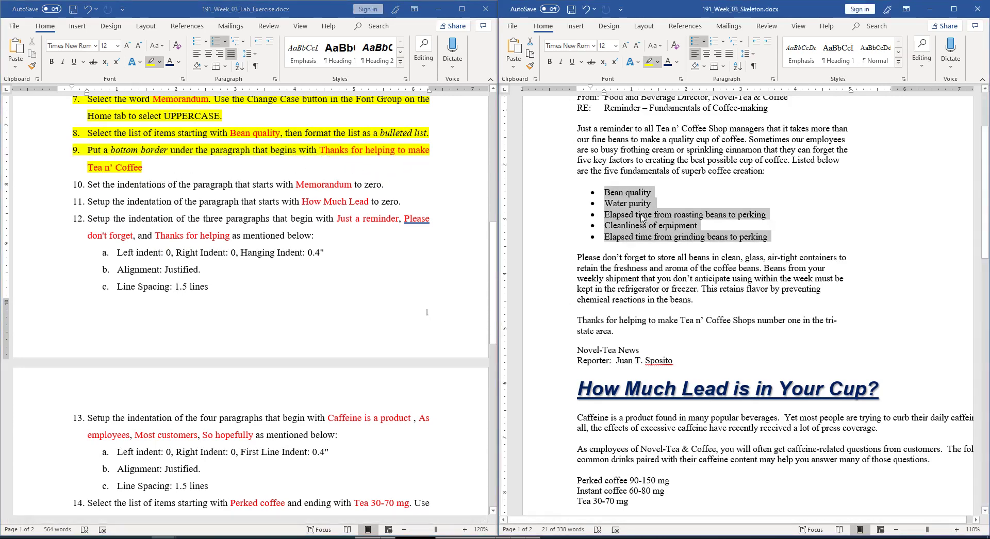
scroll(625, 240, "down", 2)
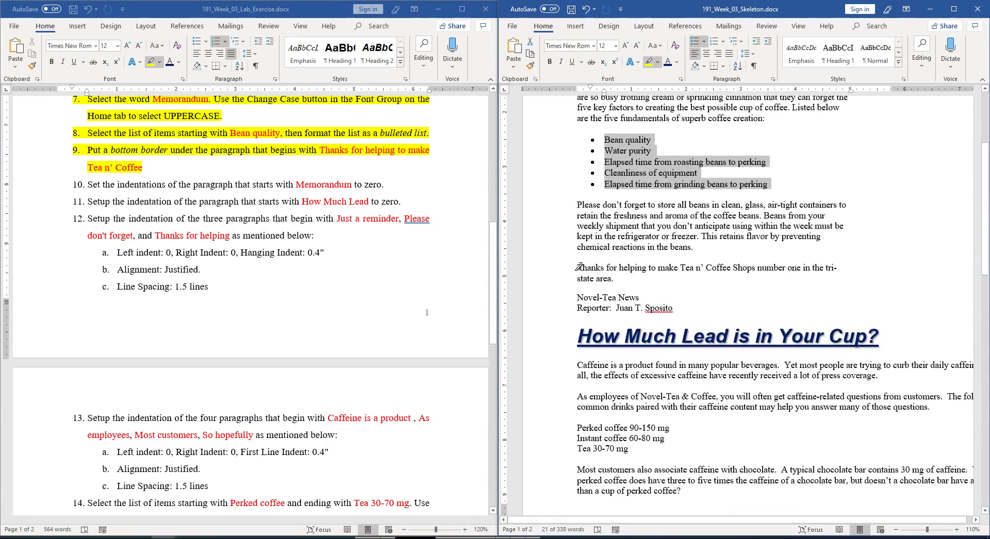
left_click_drag(578, 268, 622, 281)
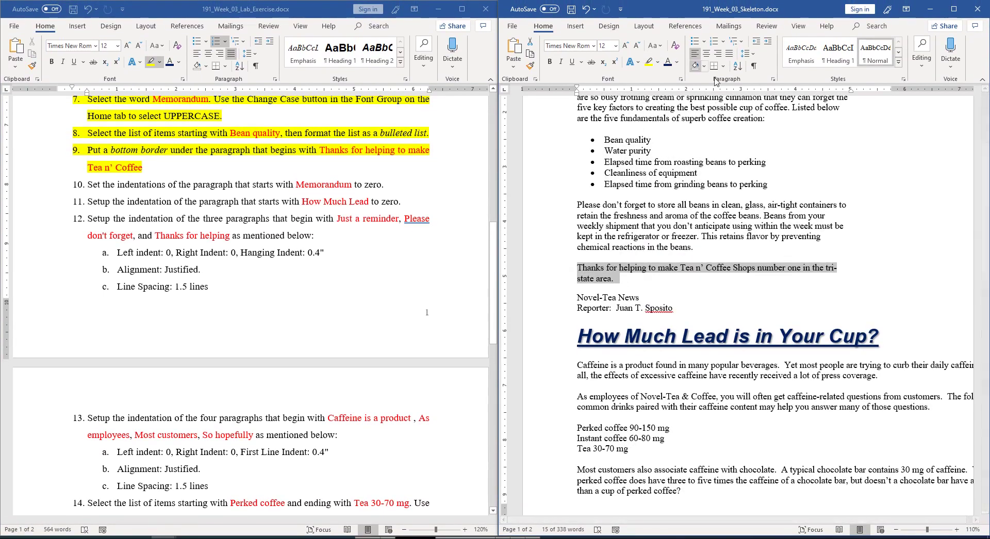
left_click(725, 67)
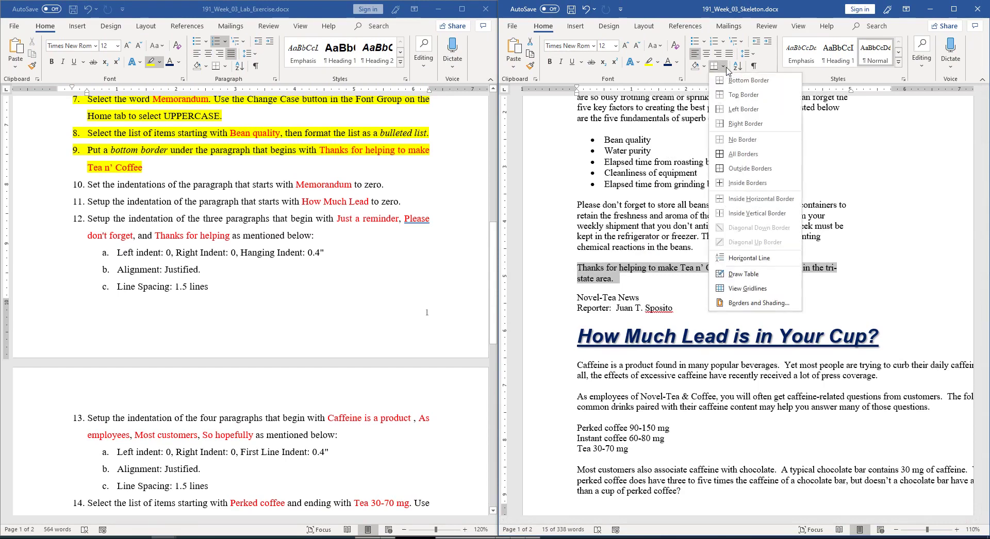
left_click(744, 82)
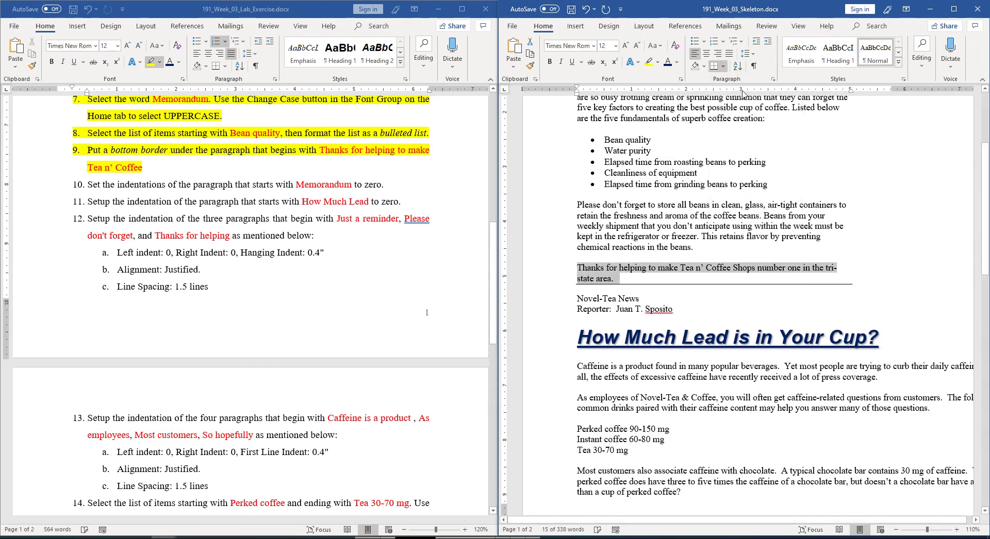
Highlight instruction 10 in yellow in the lab exercise, and set the right indentation of the skeleton's MEMORANDUM heading to 0
left_click(151, 62)
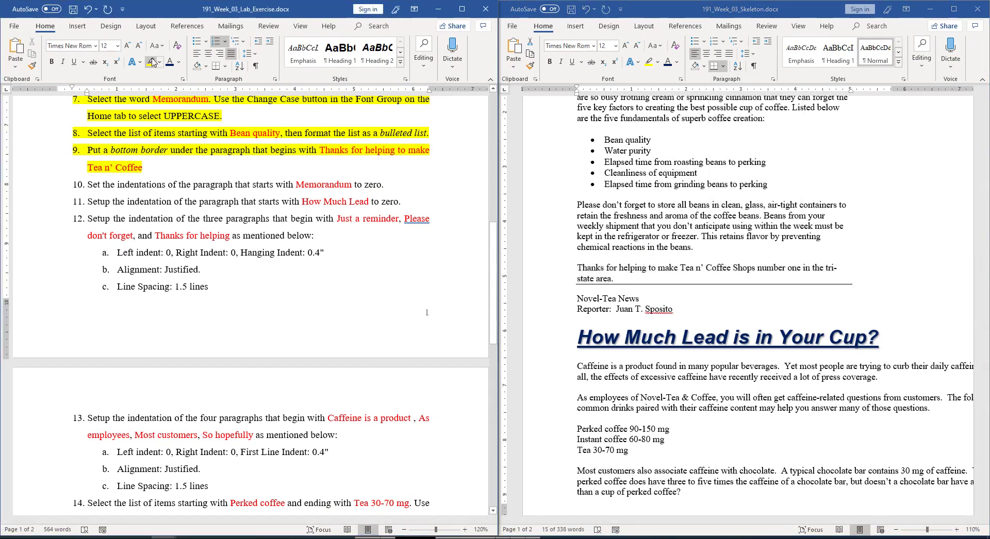
left_click_drag(88, 181, 393, 184)
left_click(640, 221)
scroll(662, 223, "up", 4)
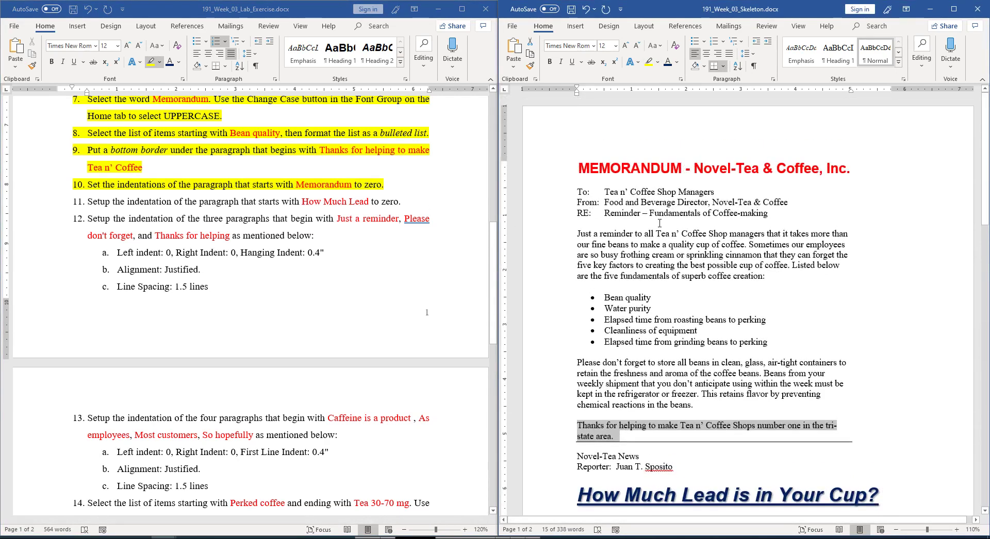
triple_click(676, 167)
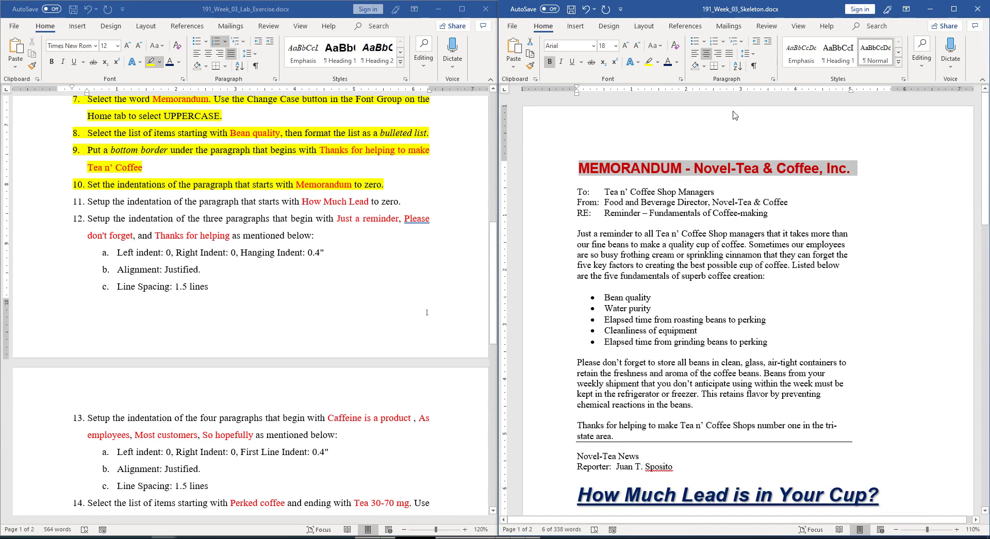
left_click(772, 79)
left_click_drag(395, 129, 665, 184)
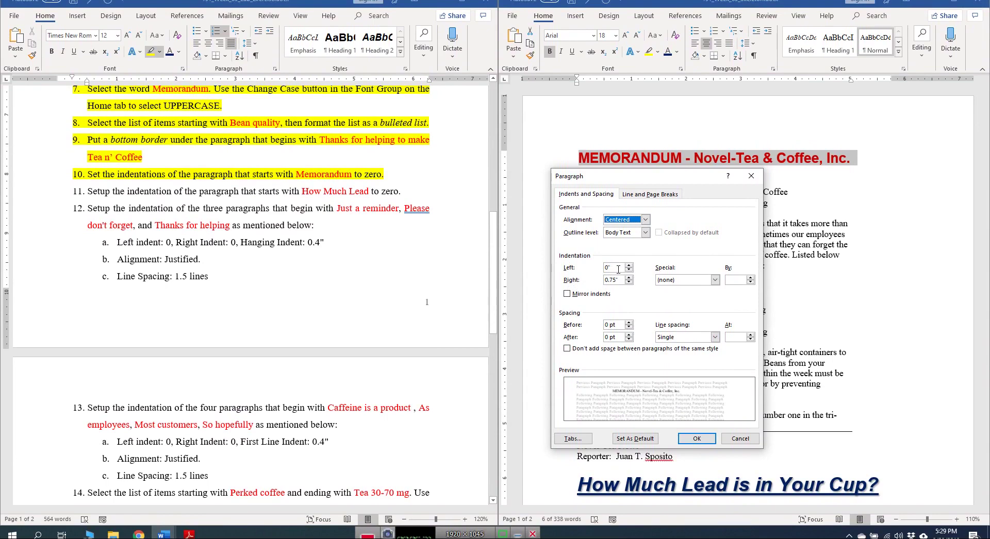
left_click(629, 282)
left_click(628, 274)
left_click(629, 274)
left_click(628, 274)
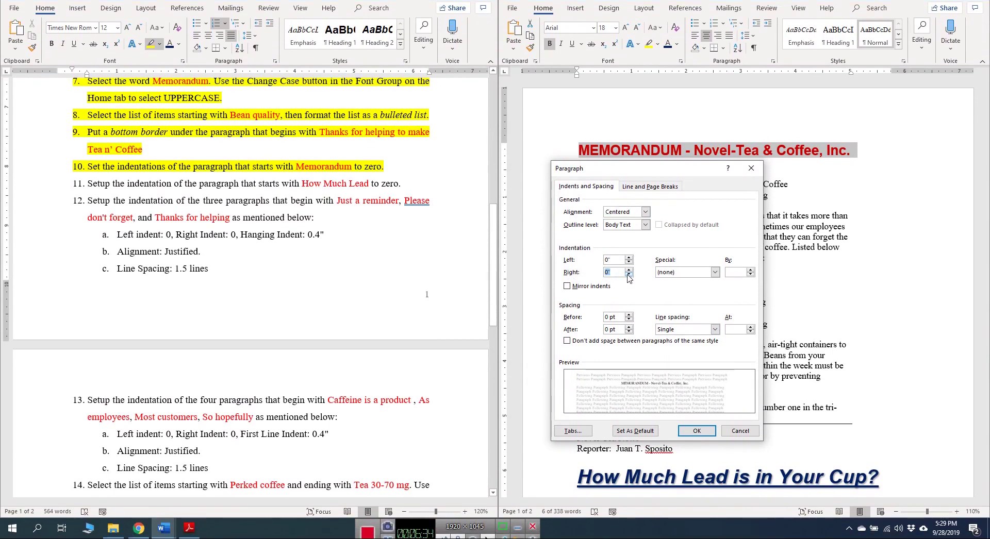
left_click(697, 431)
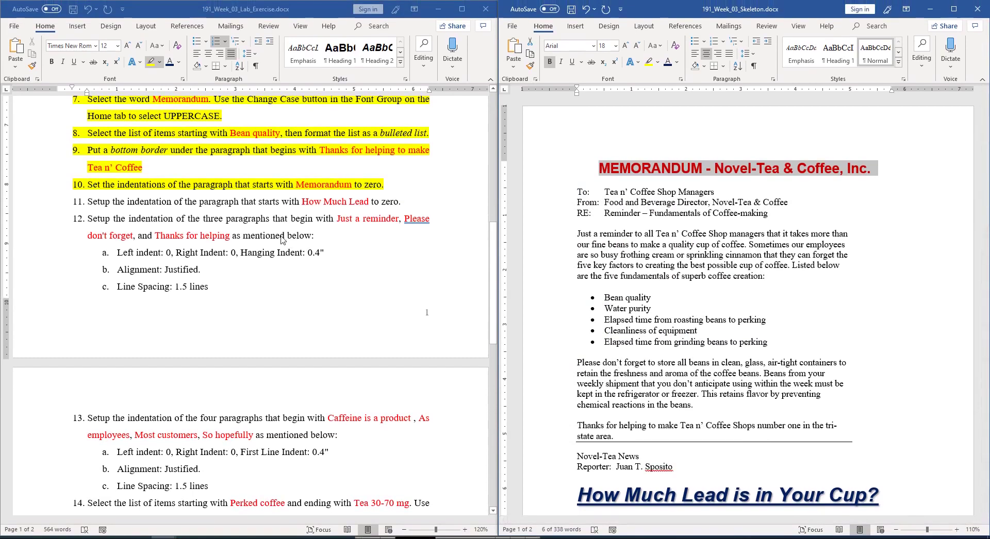
Highlight instruction 11 in yellow in the lab exercise, and set the right indentation of the skeleton's "How Much Lead" heading to 0
left_click(153, 45)
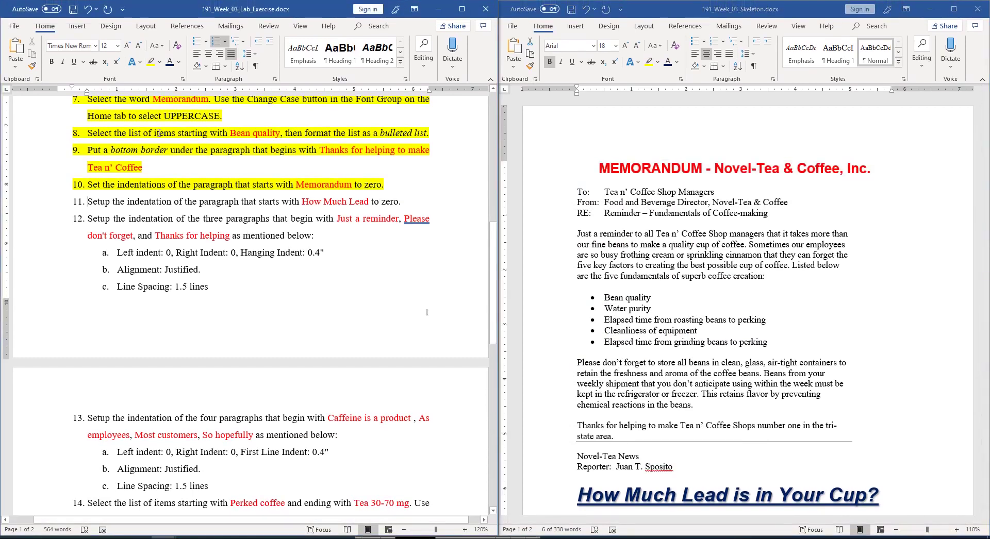
left_click_drag(86, 202, 401, 206)
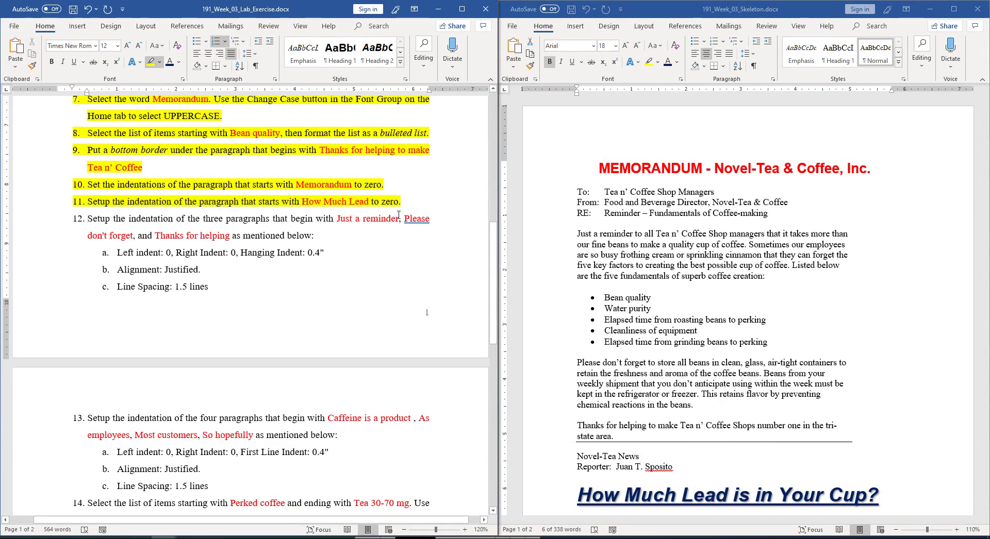
scroll(589, 295, "down", 7)
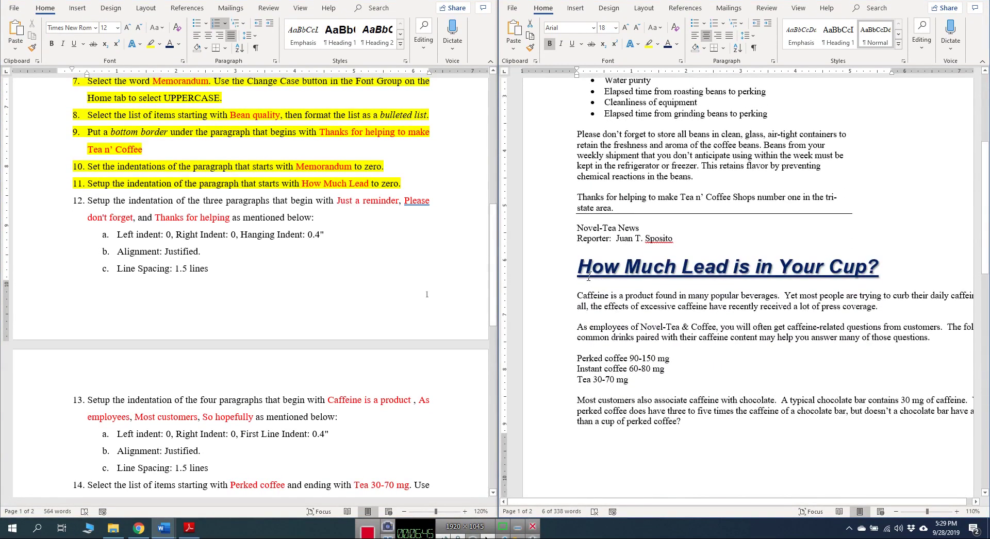
triple_click(650, 274)
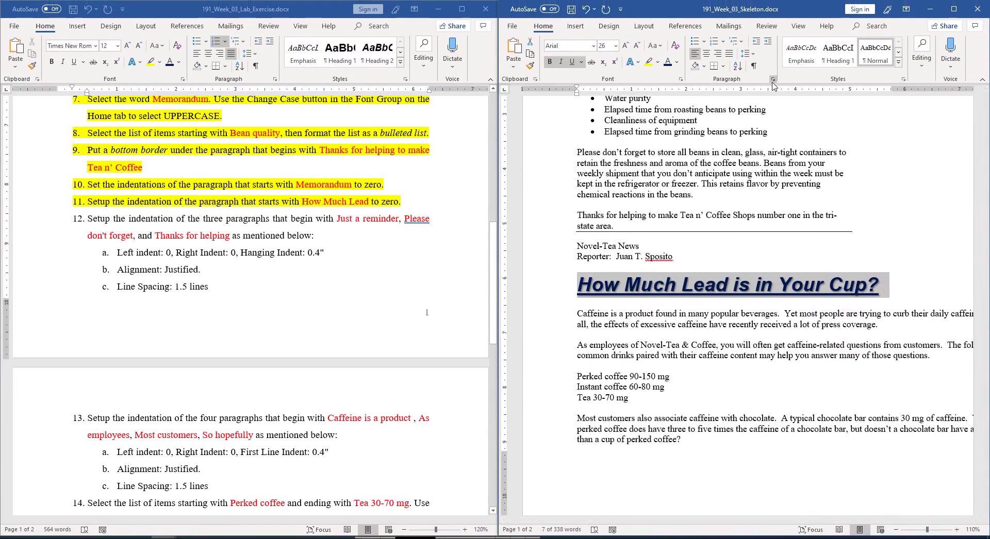
left_click(772, 79)
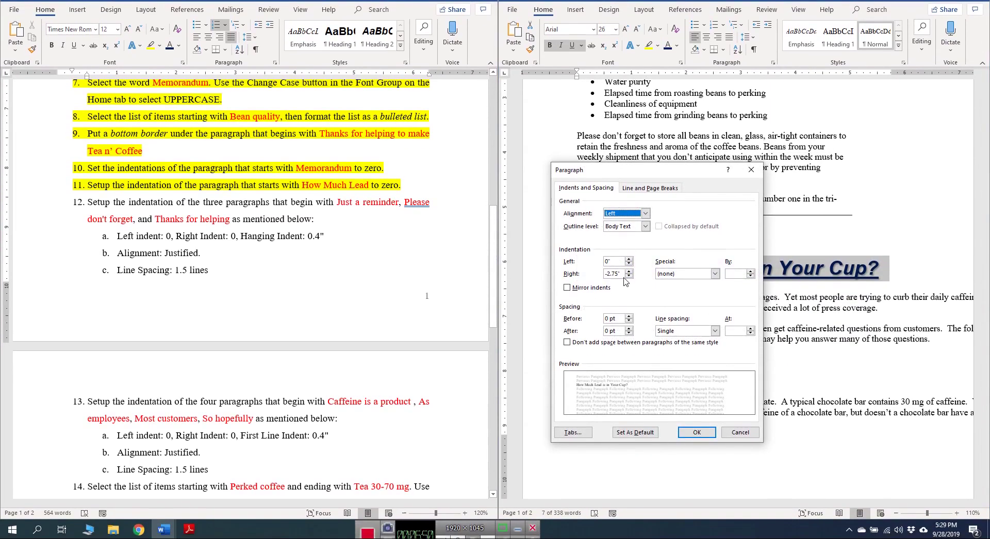
left_click_drag(624, 274, 604, 273)
type("0")
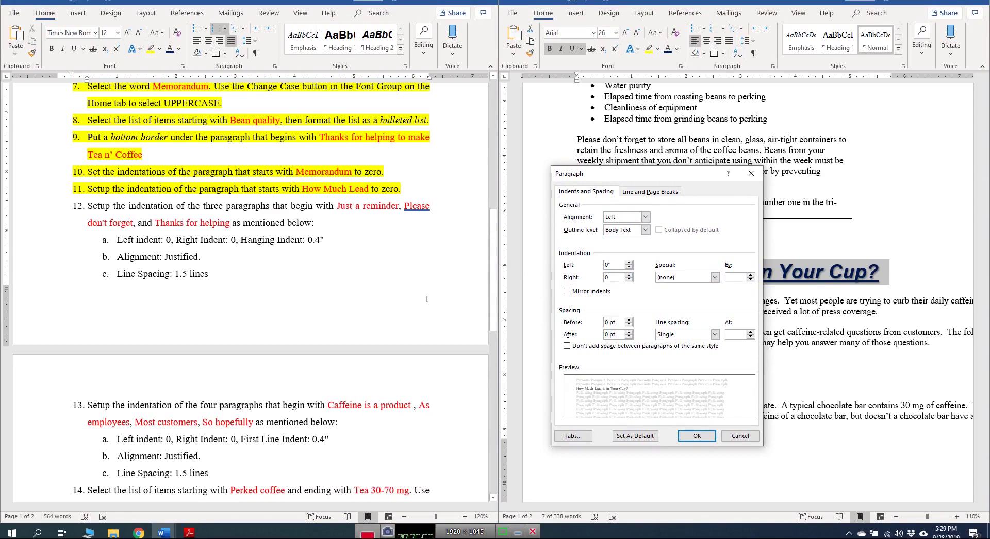
key("Return")
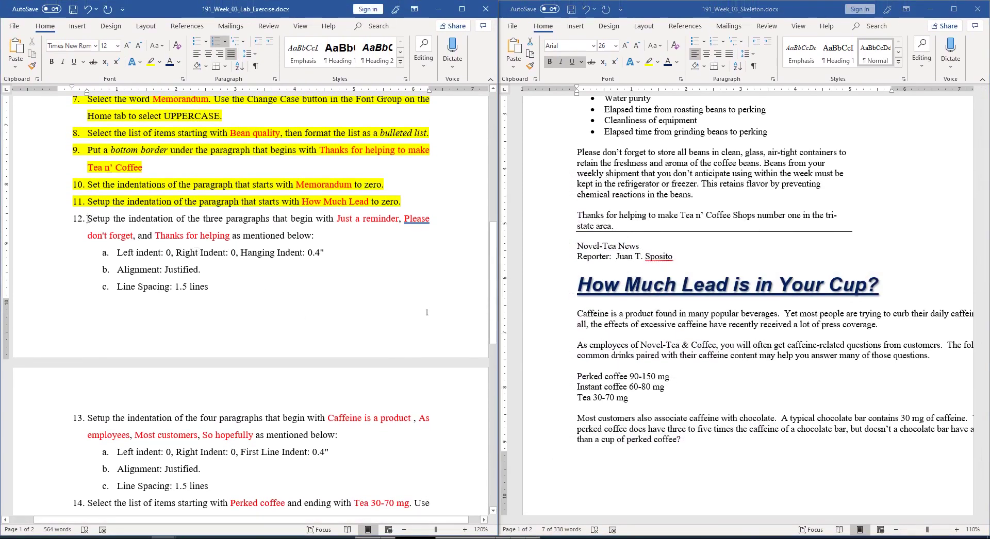
Highlight instruction 12 and its sub-items a to c in yellow in the lab exercise document
left_click_drag(88, 218, 152, 245)
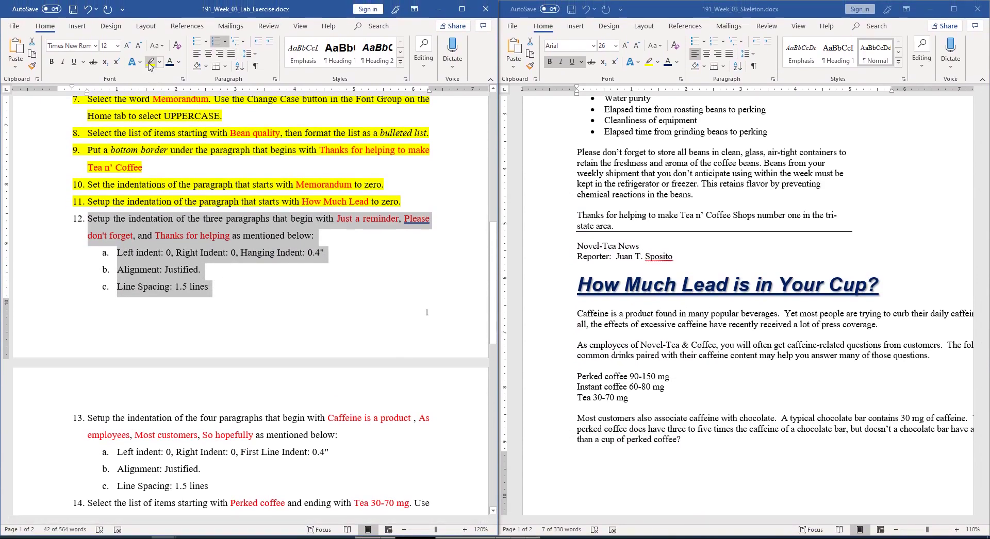
left_click(150, 62)
key("Right")
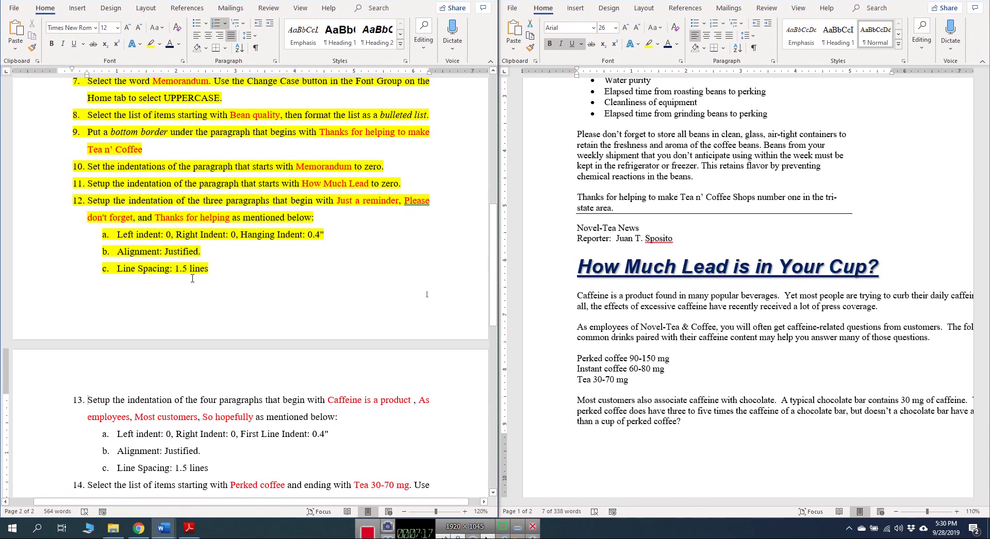
Select the skeleton's three paragraphs beginning with "Just a reminder", "Please don't forget" and "Thanks for helping" together
scroll(659, 274, "up", 6)
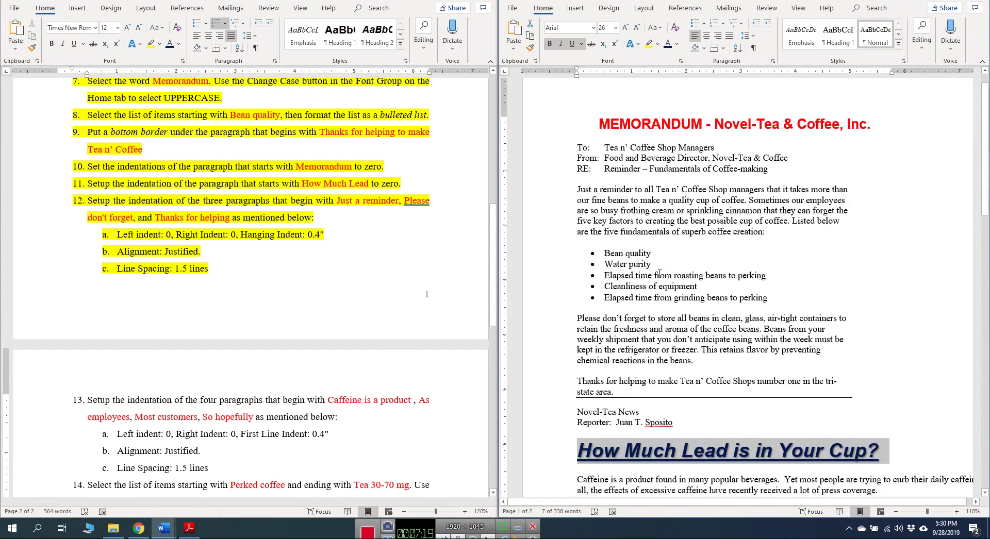
left_click(660, 274)
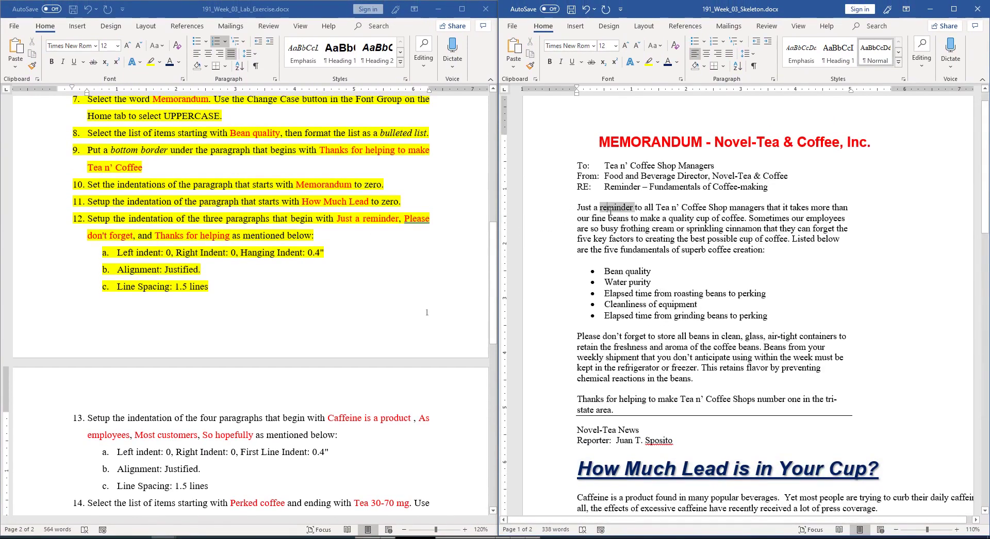
triple_click(609, 212)
scroll(696, 276, "down", 3)
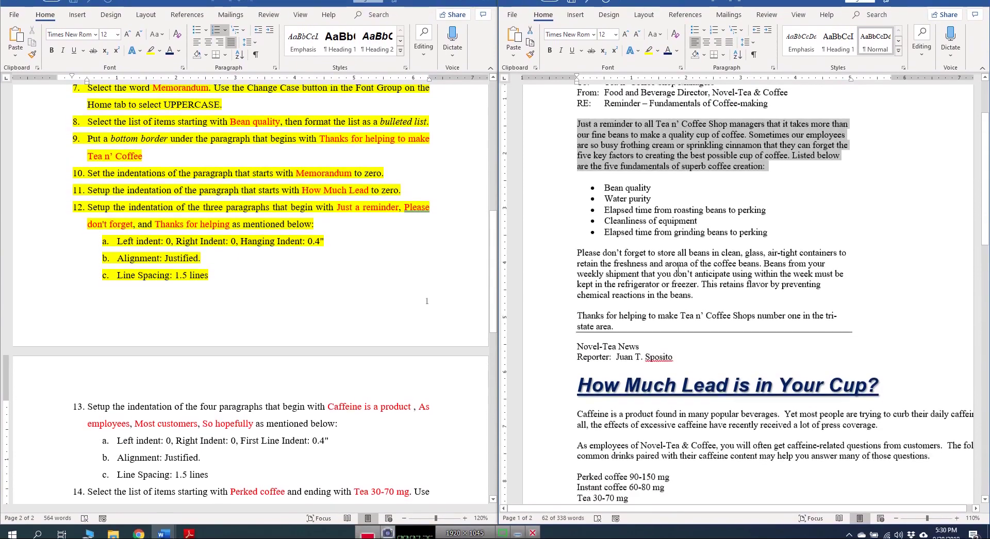
triple_click(604, 262, "ctrl")
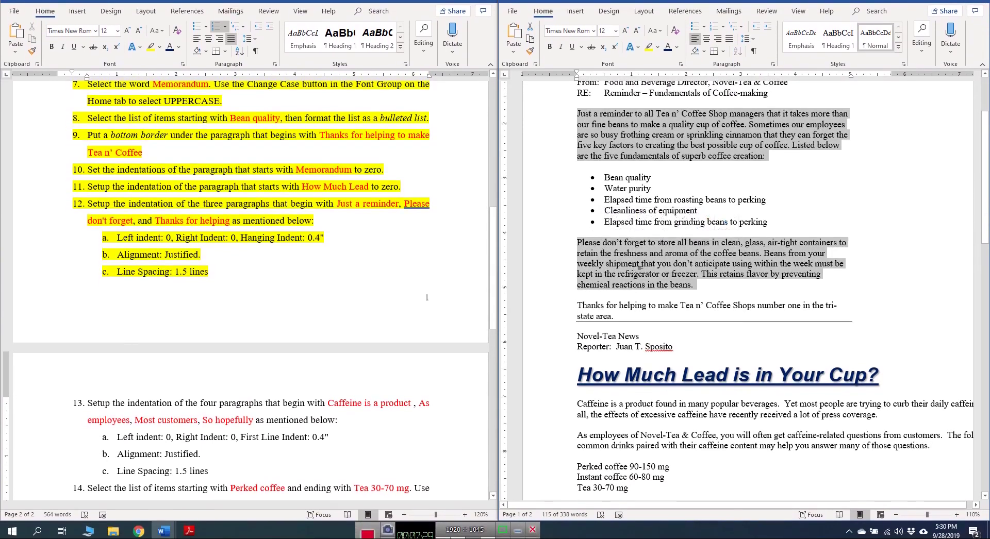
scroll(587, 266, "down", 2)
triple_click(604, 265, "ctrl")
scroll(814, 166, "up", 3)
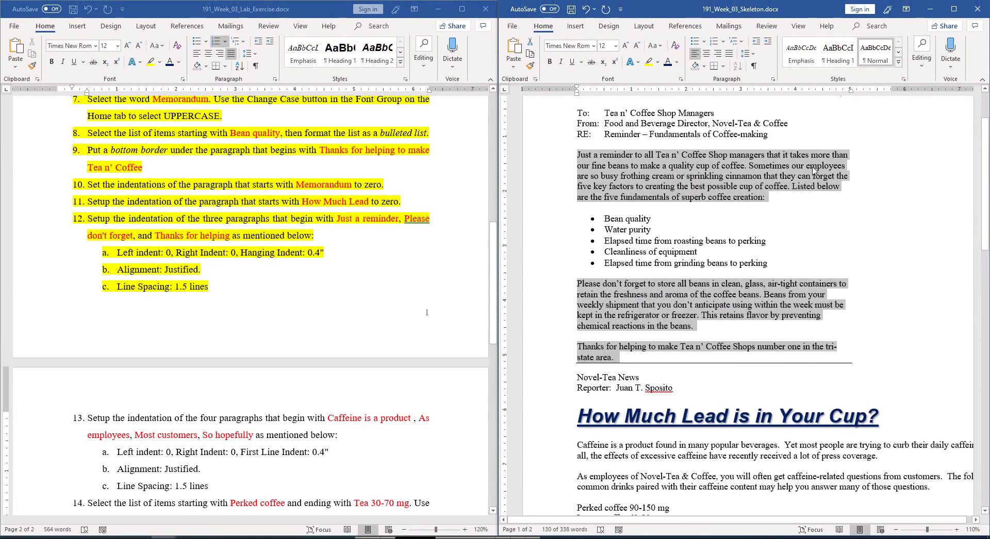
Set the three selected paragraphs' right indentation to 0 and their special indentation to Hanging by 0.4 inch
left_click(773, 79)
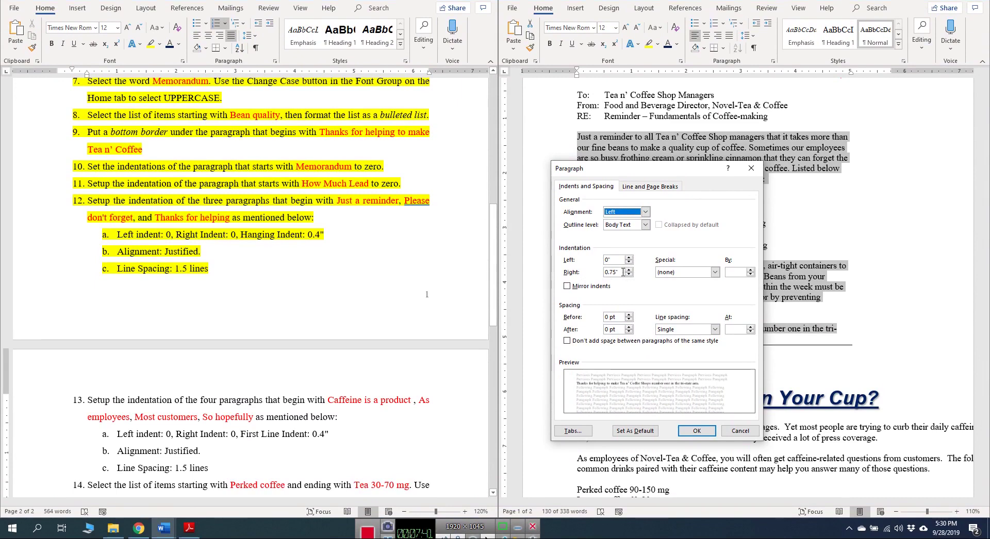
left_click_drag(623, 273, 601, 273)
type("0")
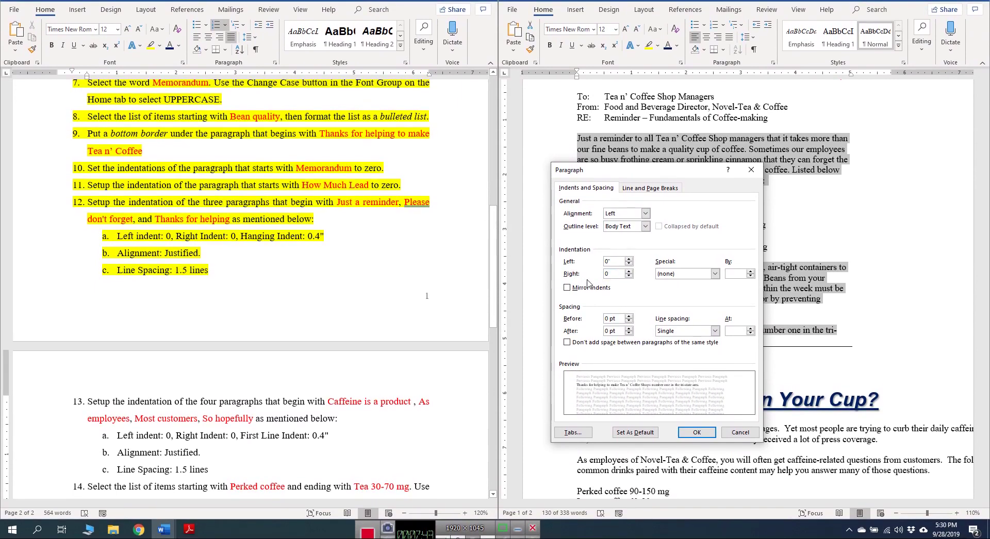
left_click(674, 274)
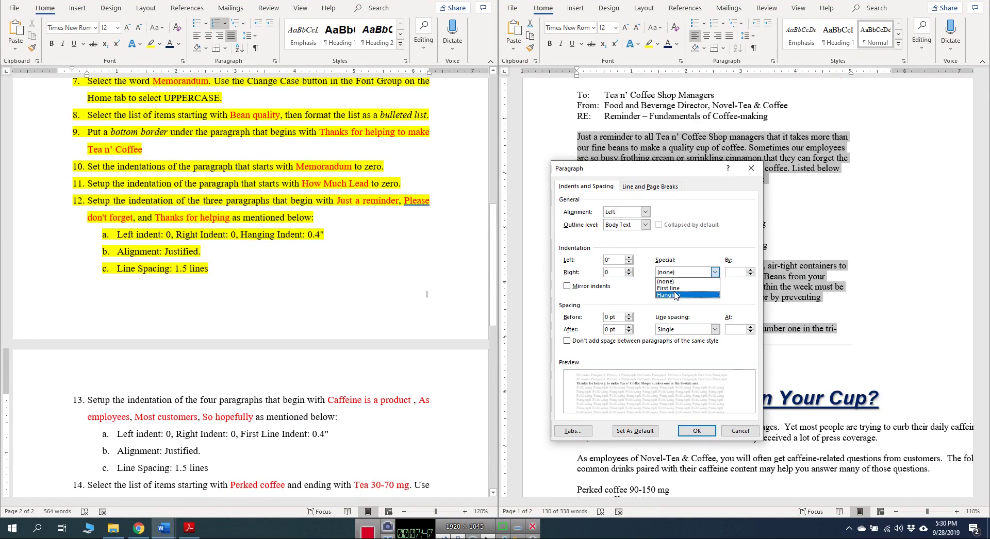
left_click(669, 295)
left_click(751, 274)
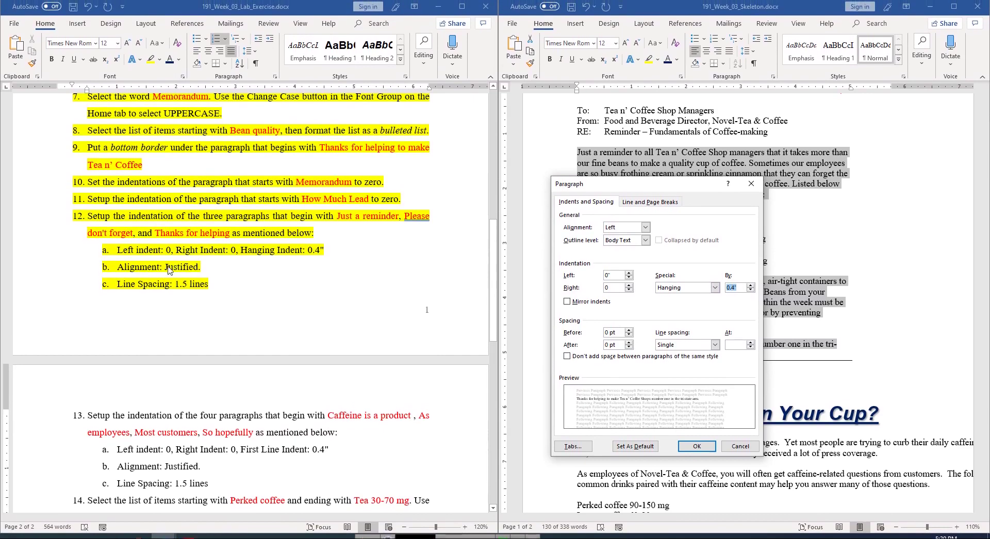
Set the three selected paragraphs' alignment to Justified and line spacing to 1.5 lines, and apply the paragraph settings
left_click(638, 235)
left_click(627, 261)
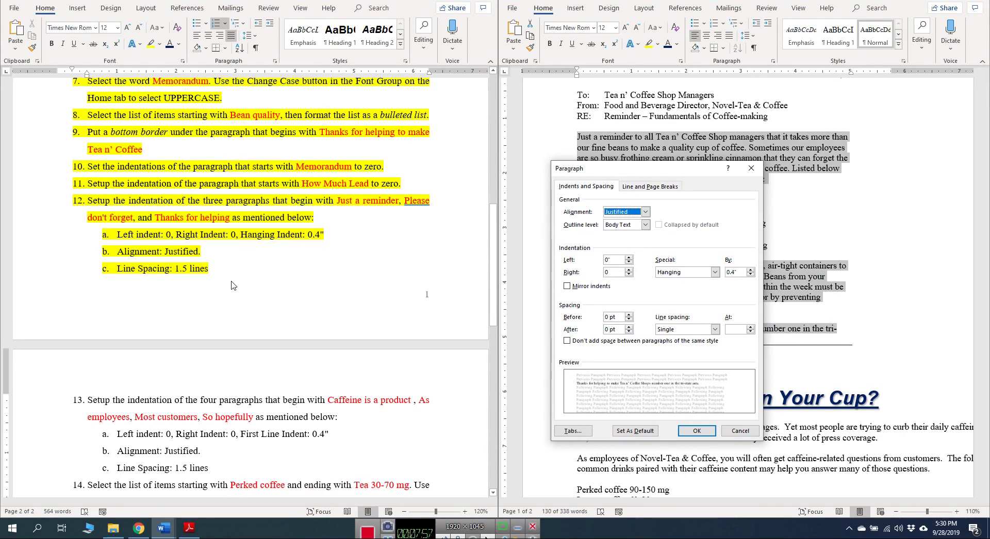
left_click(677, 330)
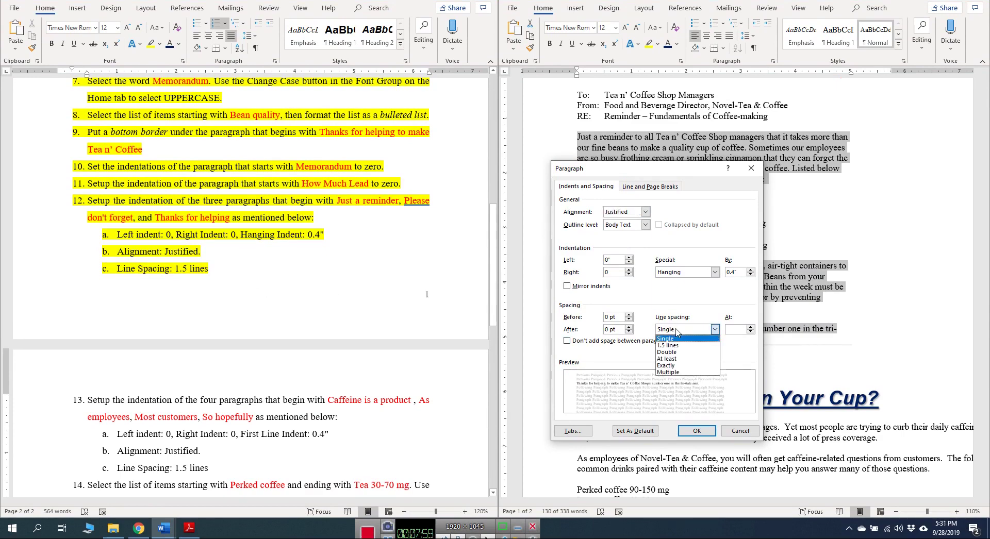
left_click(678, 345)
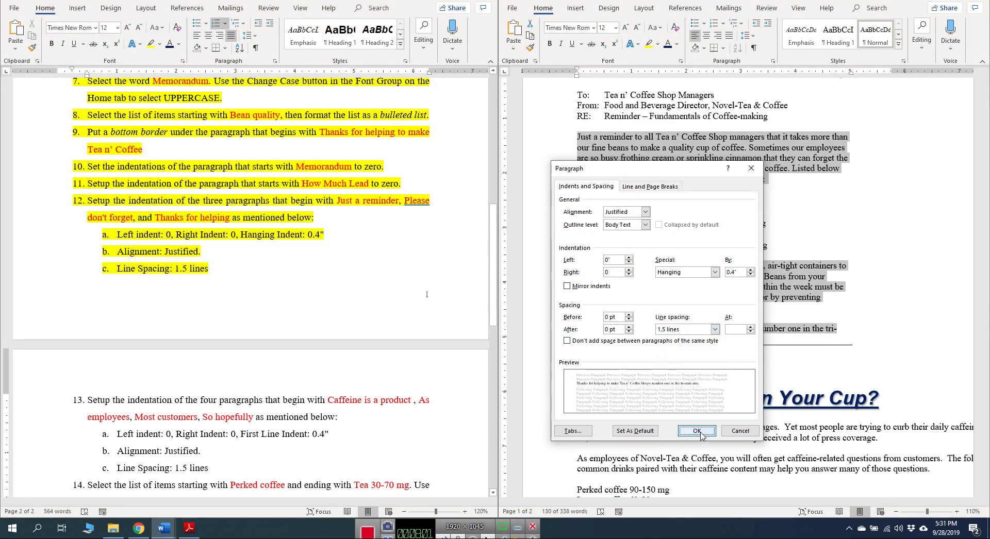
left_click(697, 431)
left_click(797, 325)
scroll(799, 327, "up", 2)
scroll(778, 326, "down", 6)
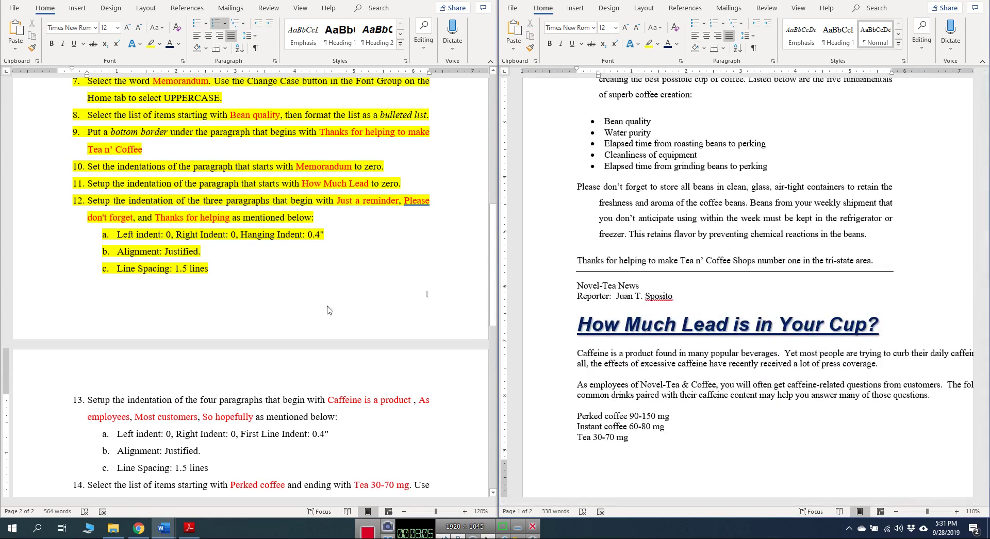
Highlight instruction 13 and its sub-items a to c in yellow in the lab exercise, and return to the skeleton with highlighting off
scroll(242, 266, "down", 6)
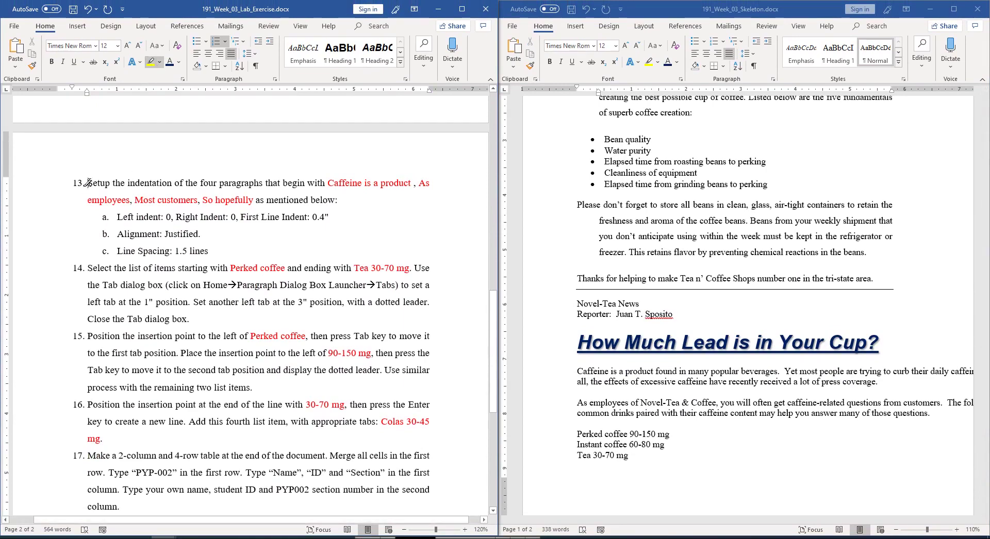
left_click_drag(109, 187, 208, 251)
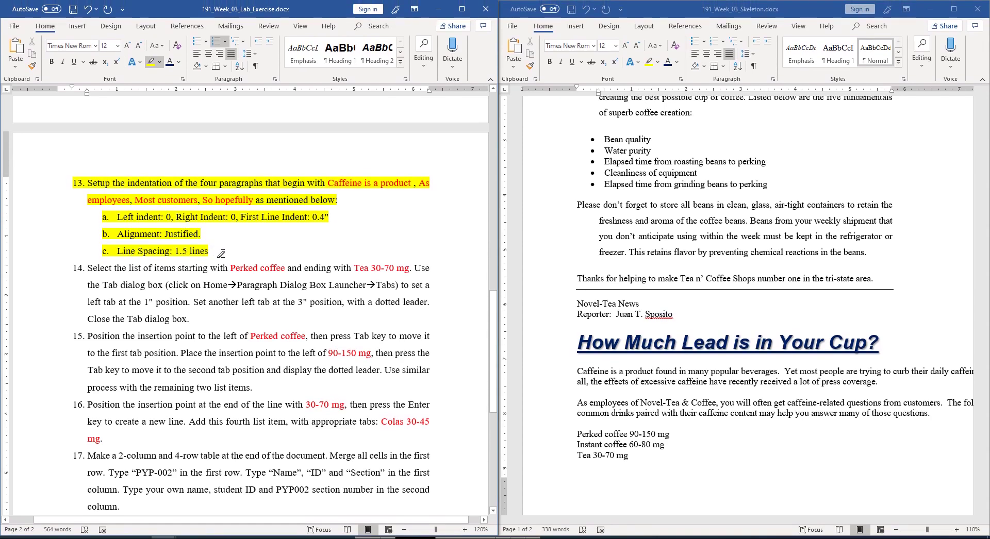
left_click(695, 224)
scroll(670, 216, "down", 6)
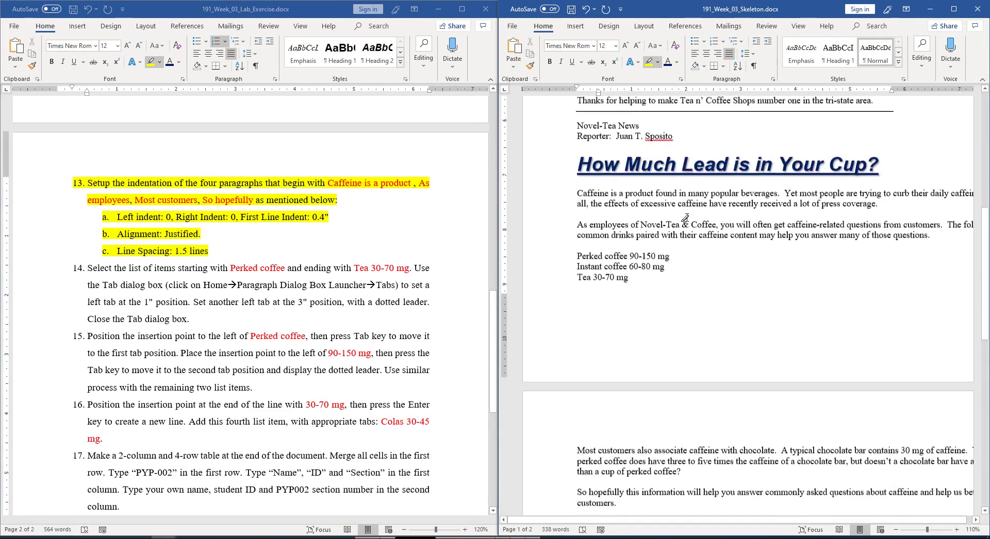
key("Escape")
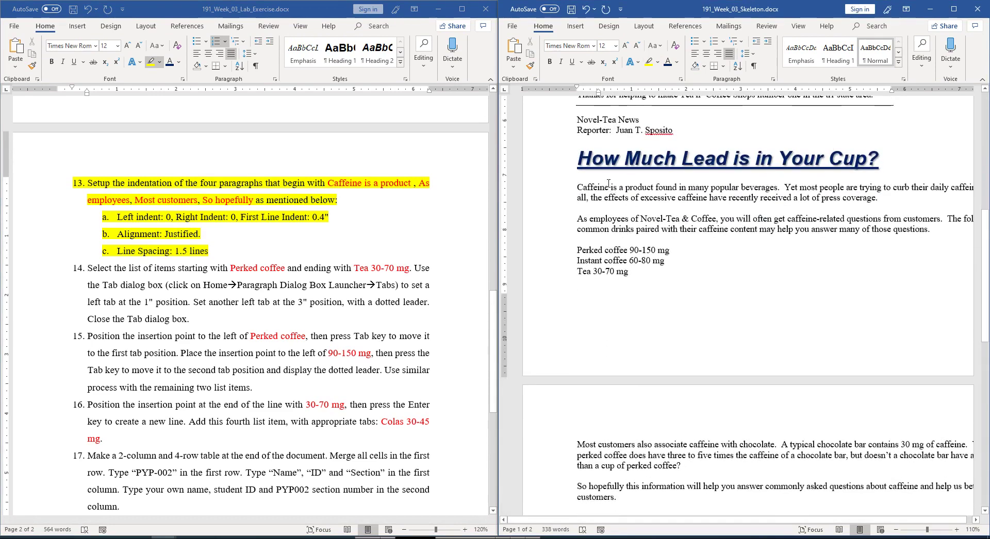
Select the skeleton's four paragraphs beginning with "Caffeine is a product", "As employees", "Most customers" and "So hopefully" together
double_click(608, 187)
triple_click(608, 186)
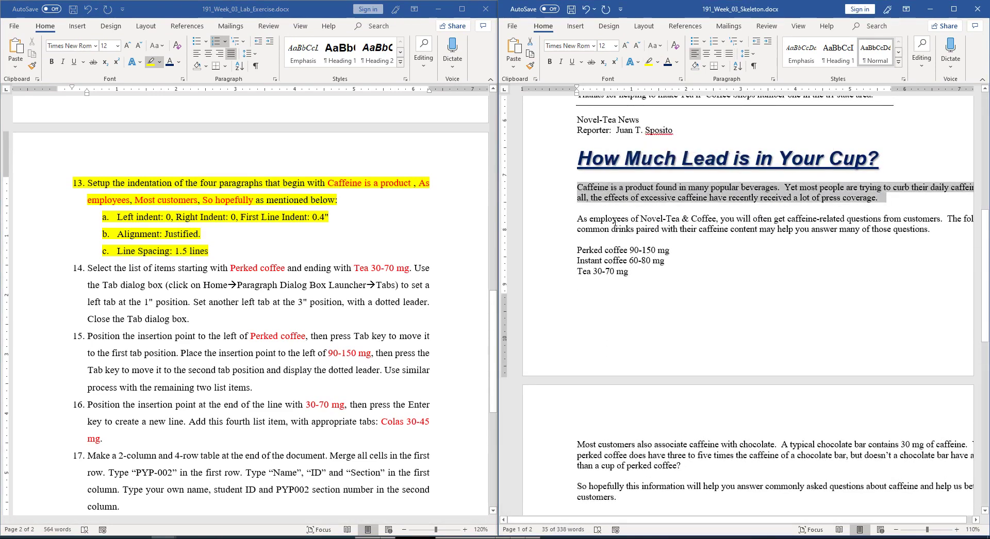
left_click(614, 222, "shift")
scroll(619, 206, "down", 8)
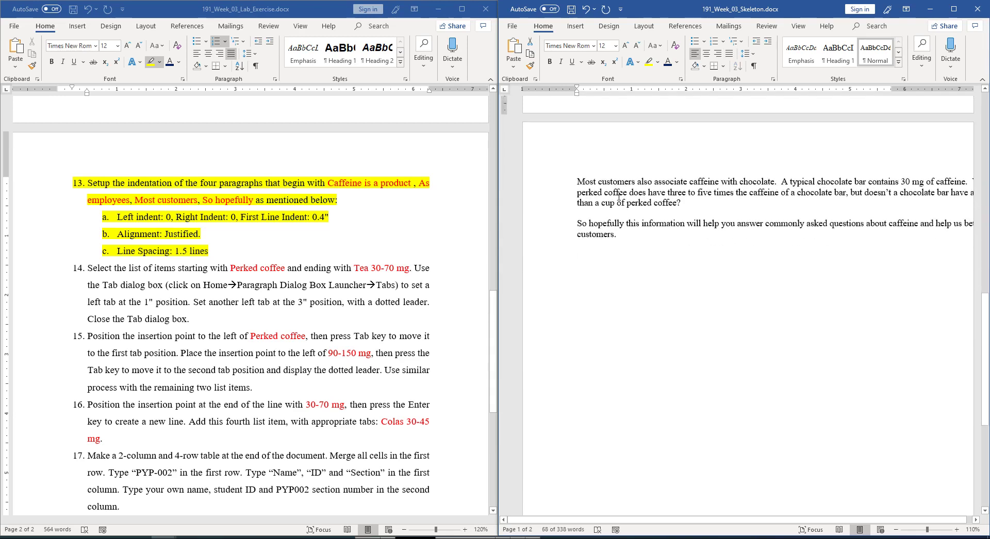
left_click(619, 194, "shift")
left_click(601, 223, "shift")
scroll(678, 271, "up", 8)
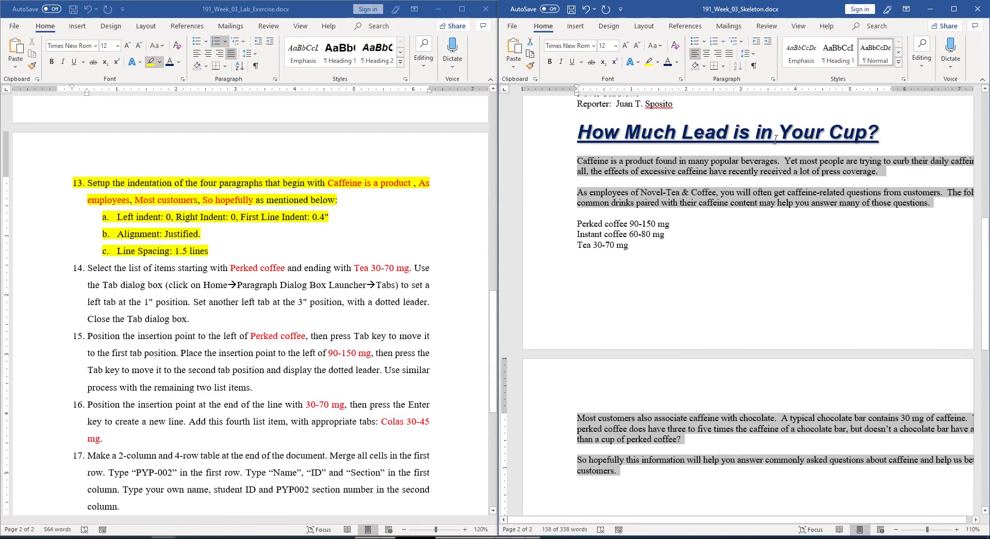
Set the four selected paragraphs' right indentation to 0 and their special indentation to First line by 0.4 inch
left_click(773, 79)
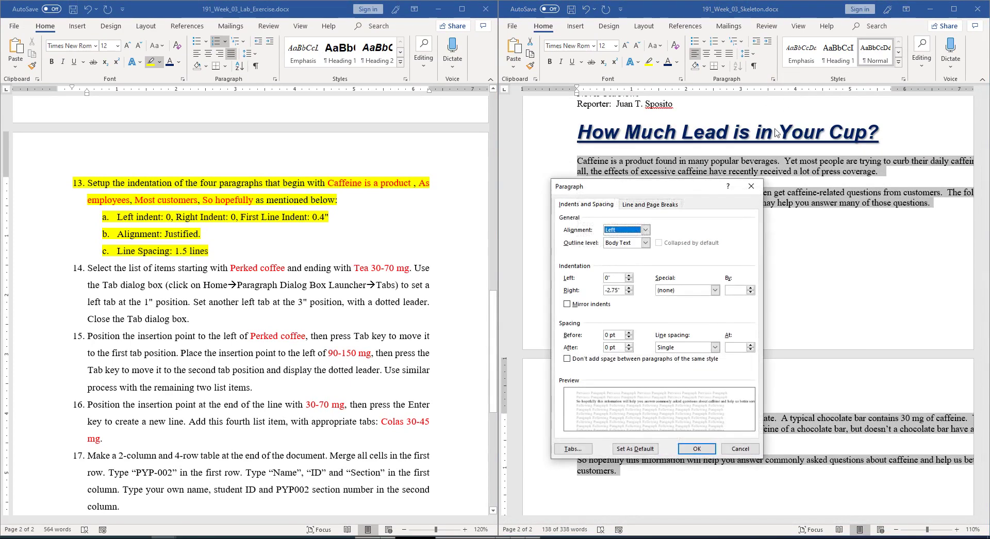
left_click_drag(633, 186, 635, 151)
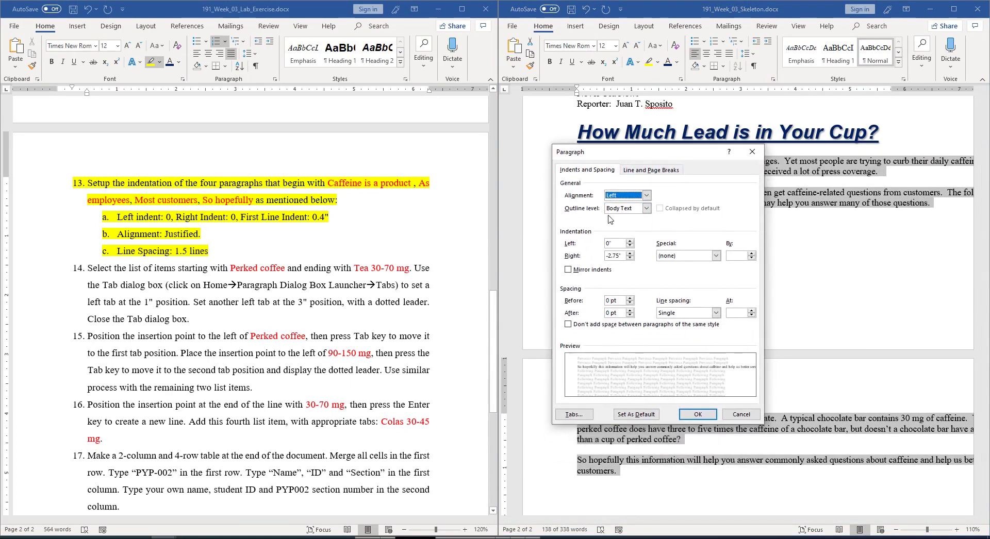
left_click(623, 256)
double_click(615, 255)
type("0")
left_click(691, 255)
left_click(687, 271)
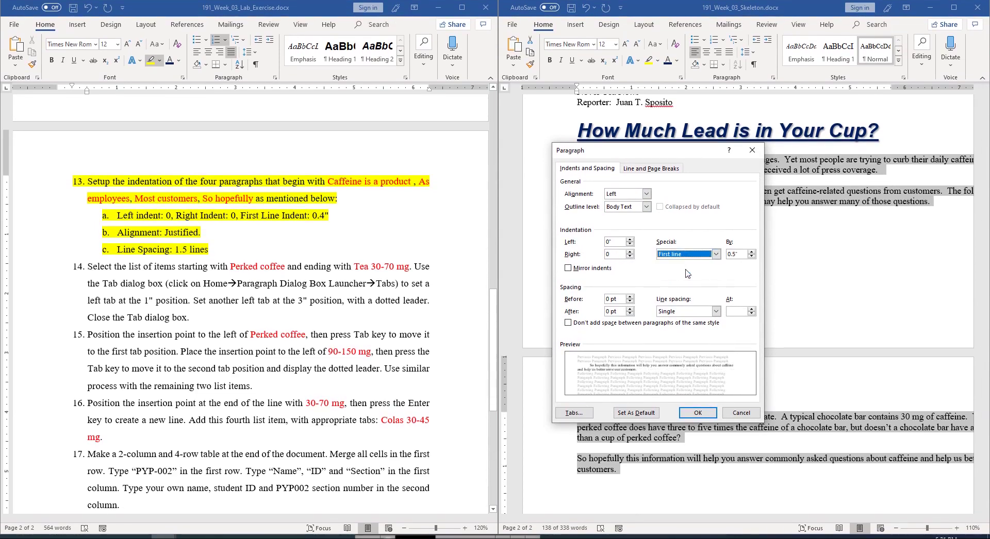
left_click(751, 259)
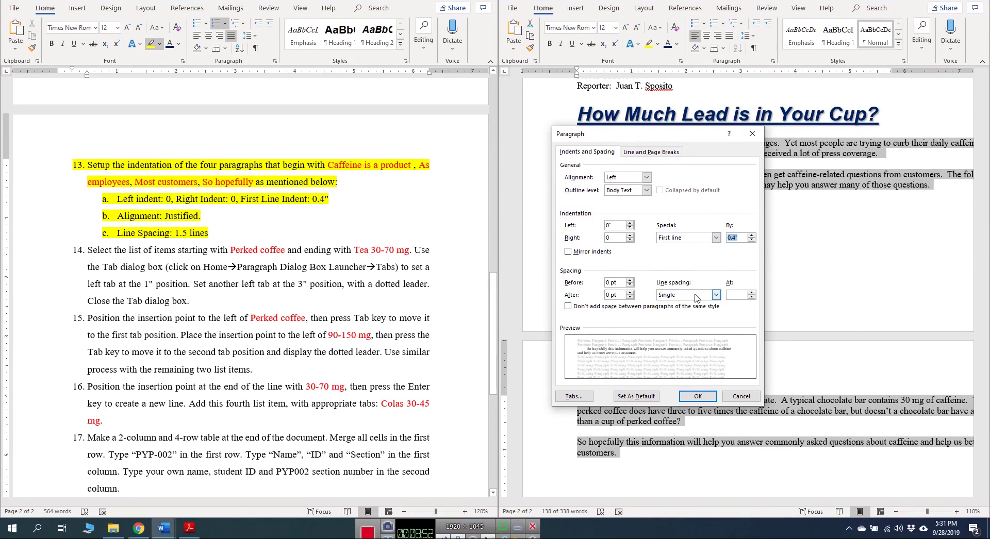
Set the four selected paragraphs' line spacing to 1.5 lines and alignment to Justified, and apply the paragraph settings
left_click(696, 313)
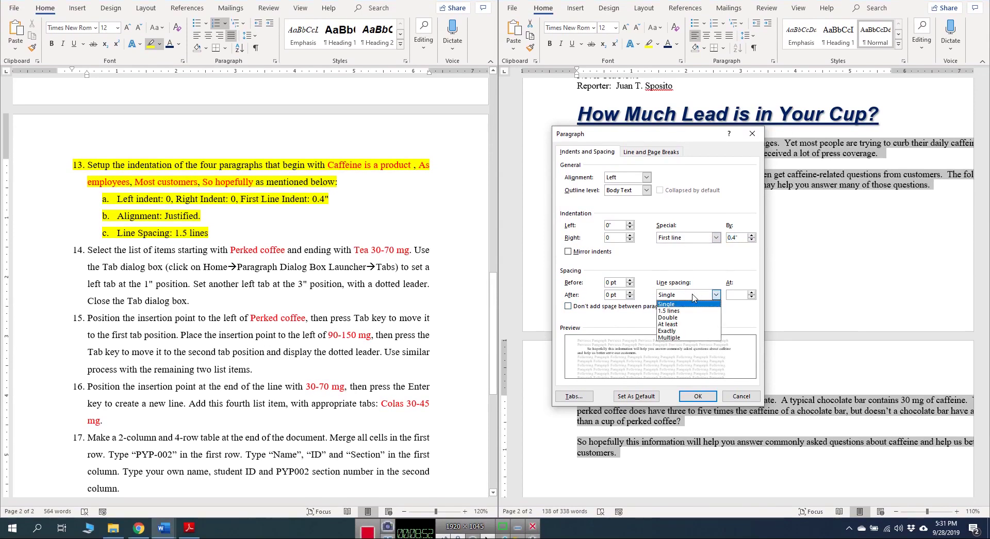
left_click(669, 311)
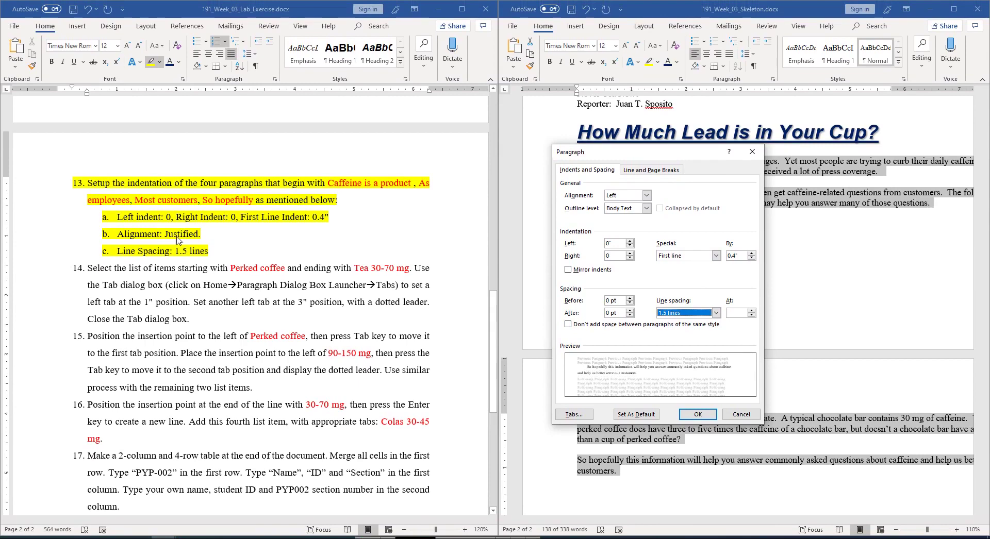
left_click(646, 195)
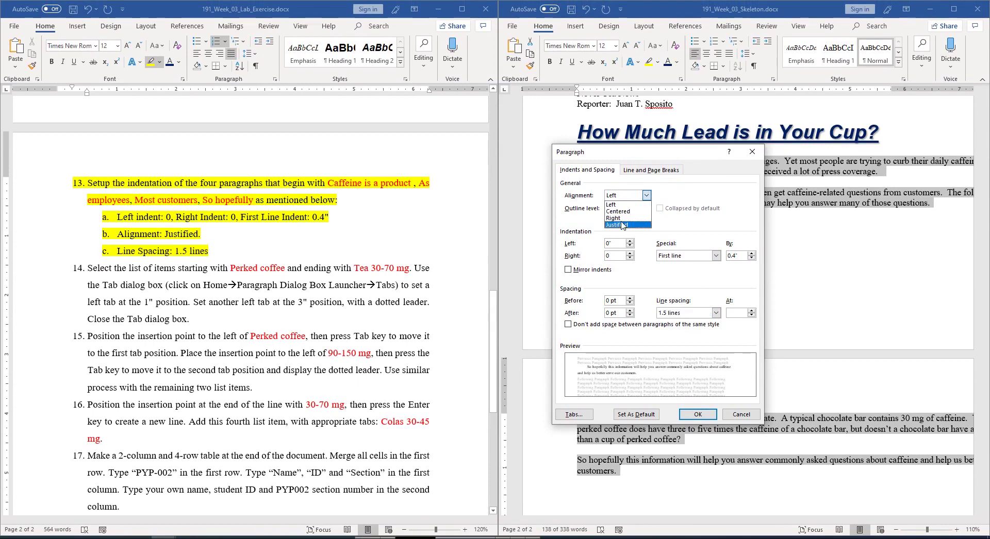
left_click(629, 225)
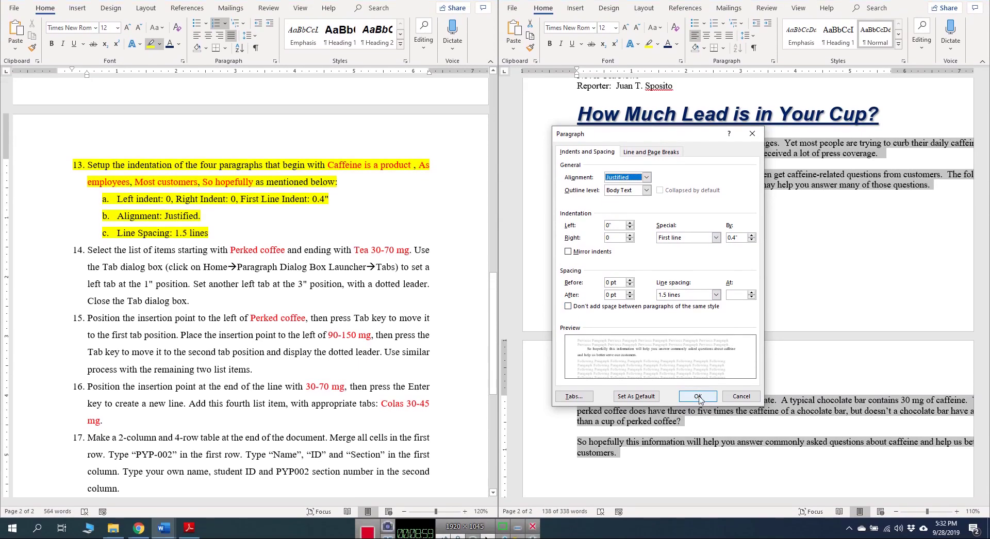
left_click(699, 415)
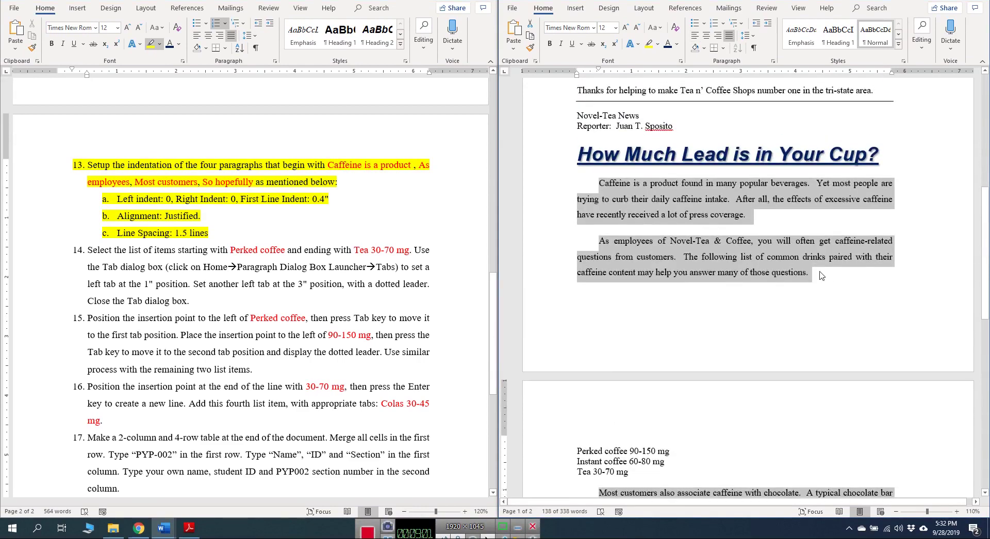
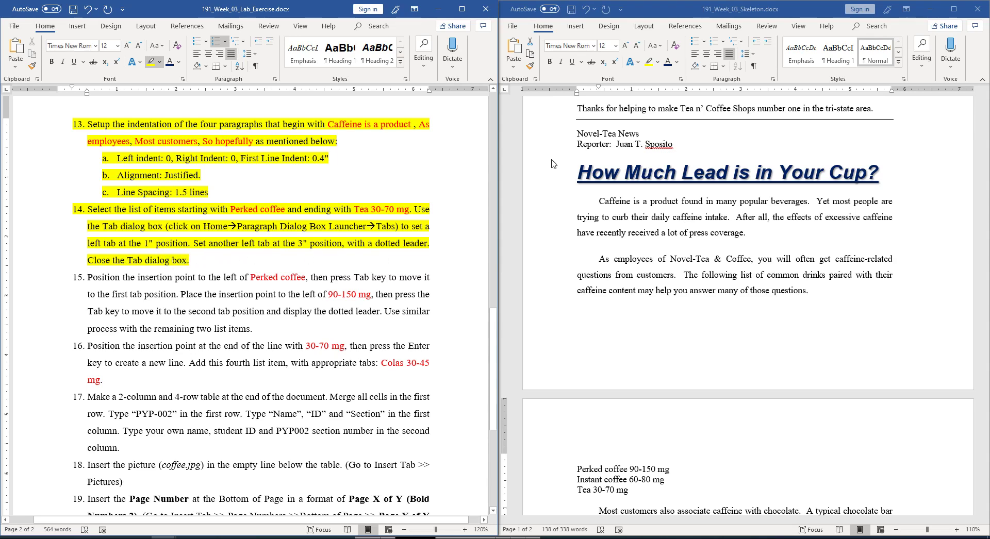
Select the skeleton's three list lines from "Perked coffee 90-150 mg" to "Tea 30-70 mg"
left_click(701, 204)
scroll(710, 213, "down", 8)
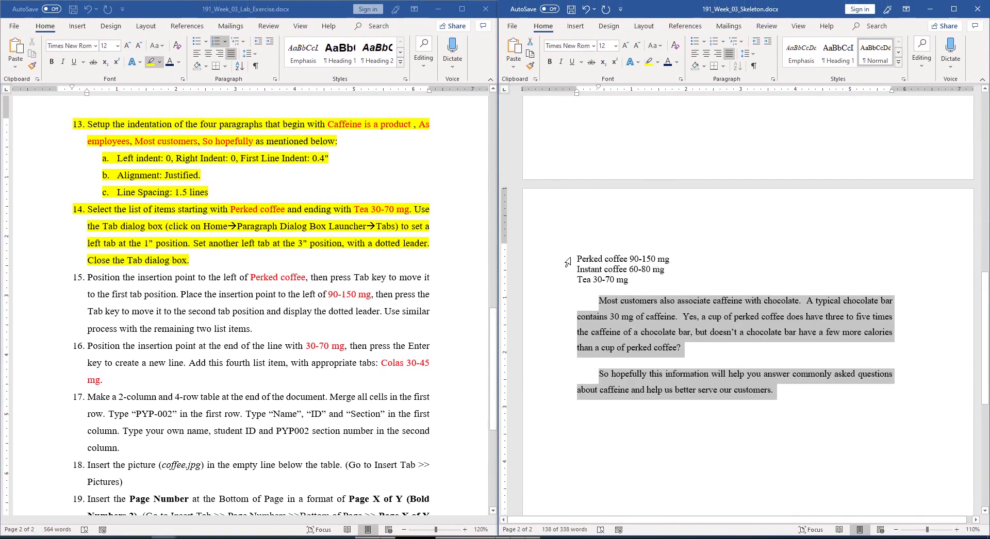
left_click_drag(577, 256, 631, 280)
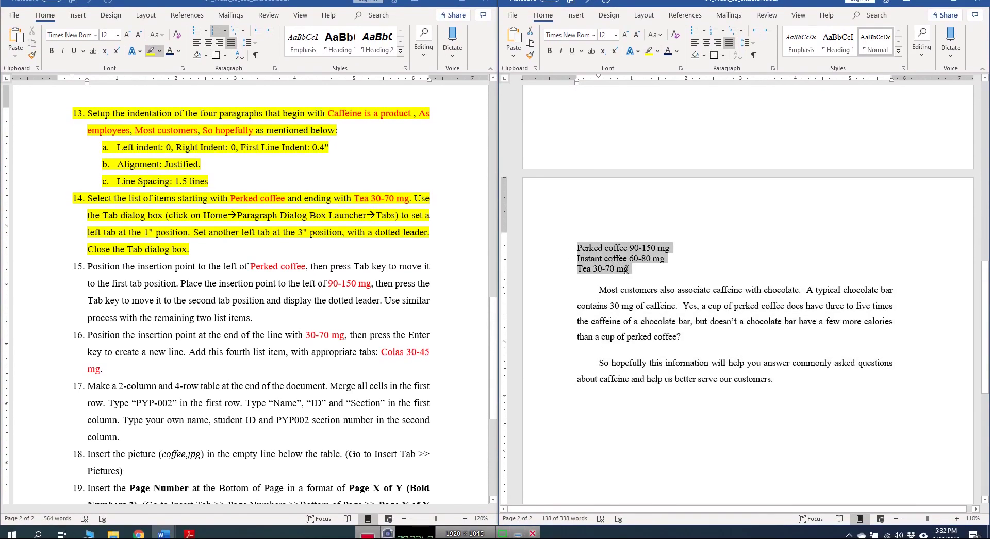
scroll(679, 120, "down", 3)
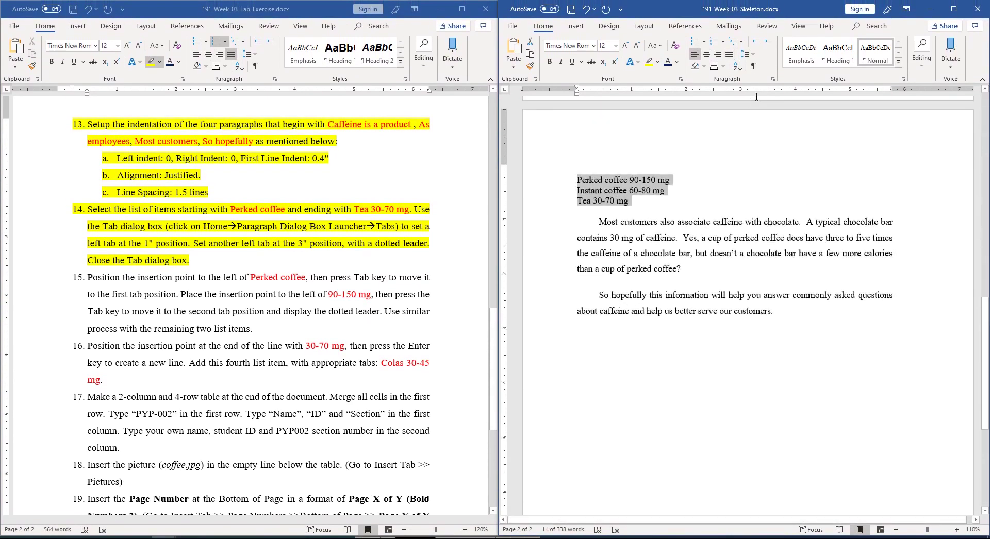
Add a left-aligned tab stop at 1 inch without a leader for the selected drink list
left_click(773, 80)
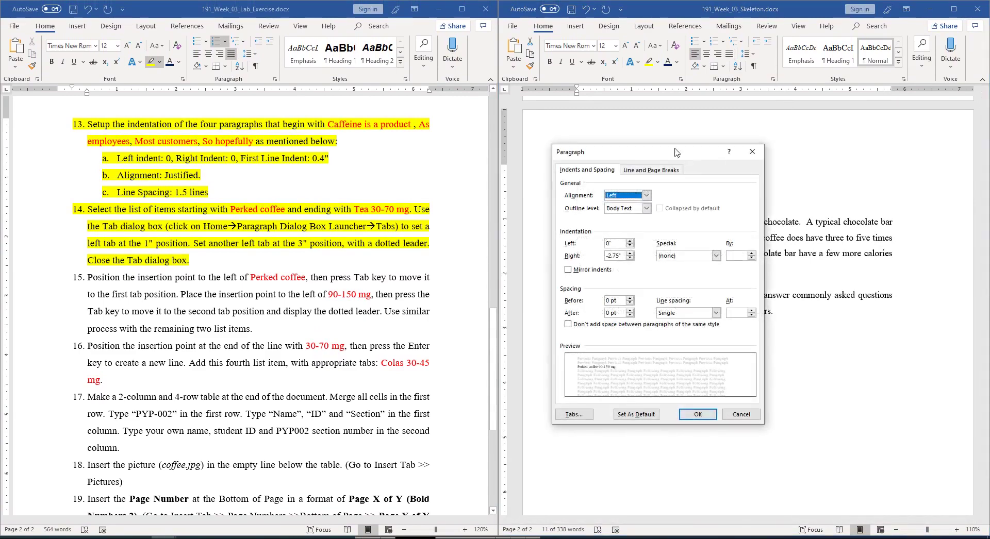
left_click_drag(673, 155, 794, 129)
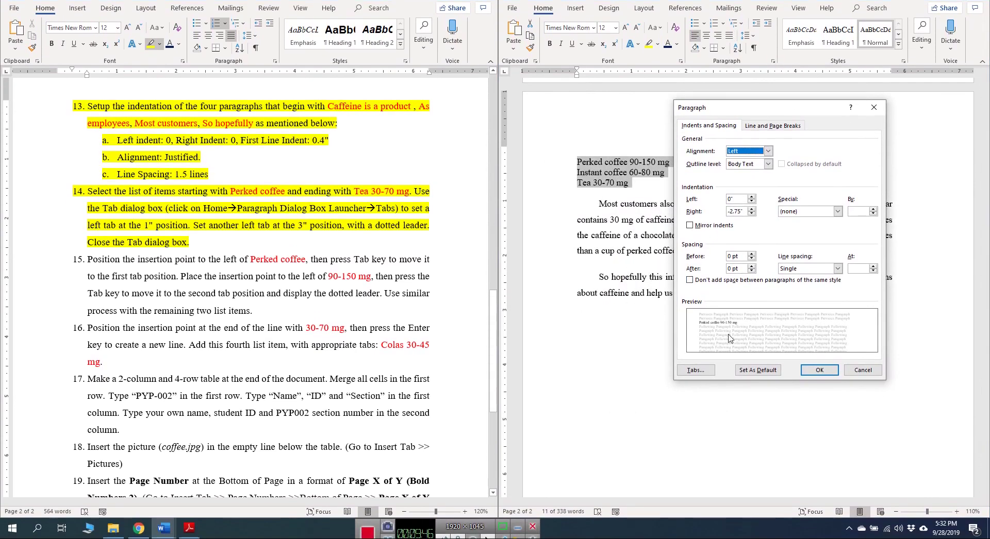
left_click(684, 373)
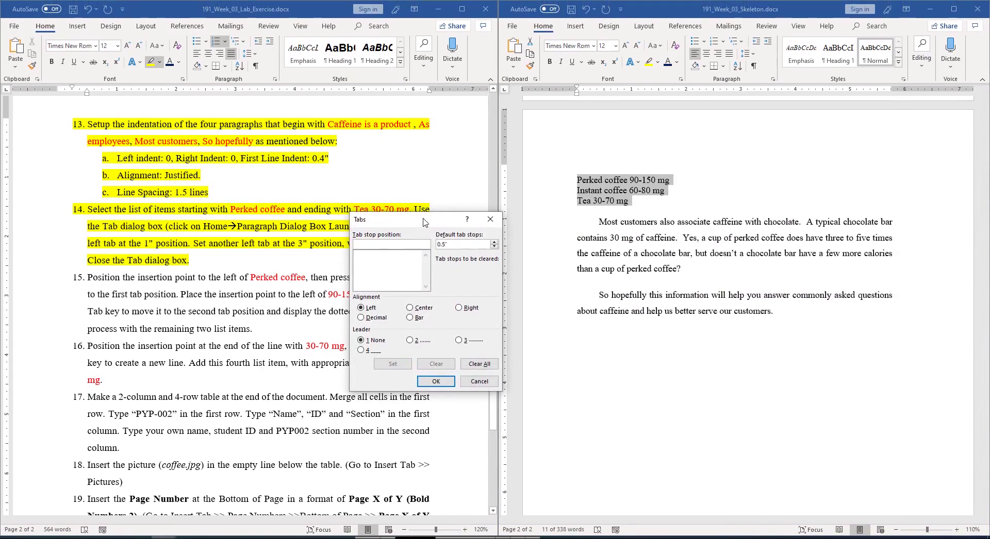
left_click_drag(423, 220, 650, 250)
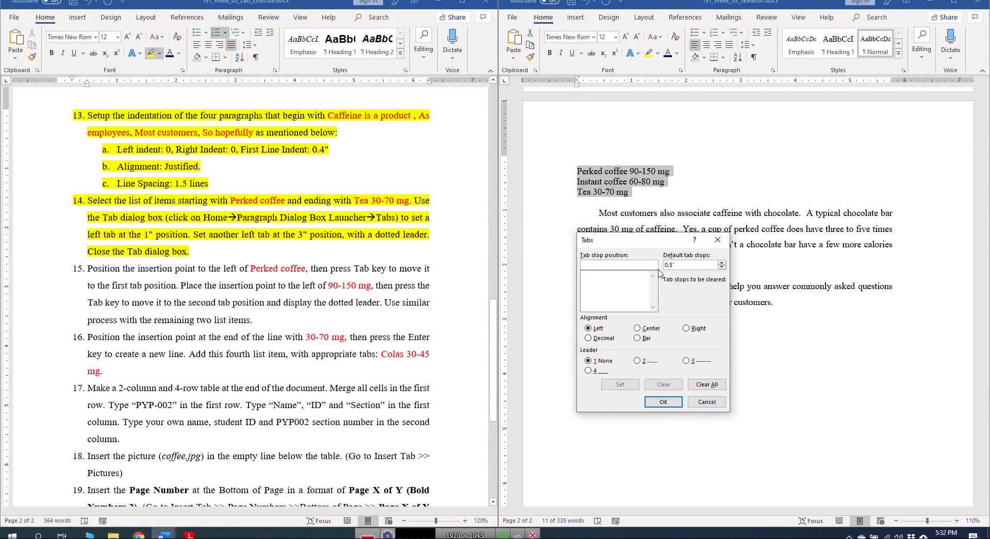
key("Tab")
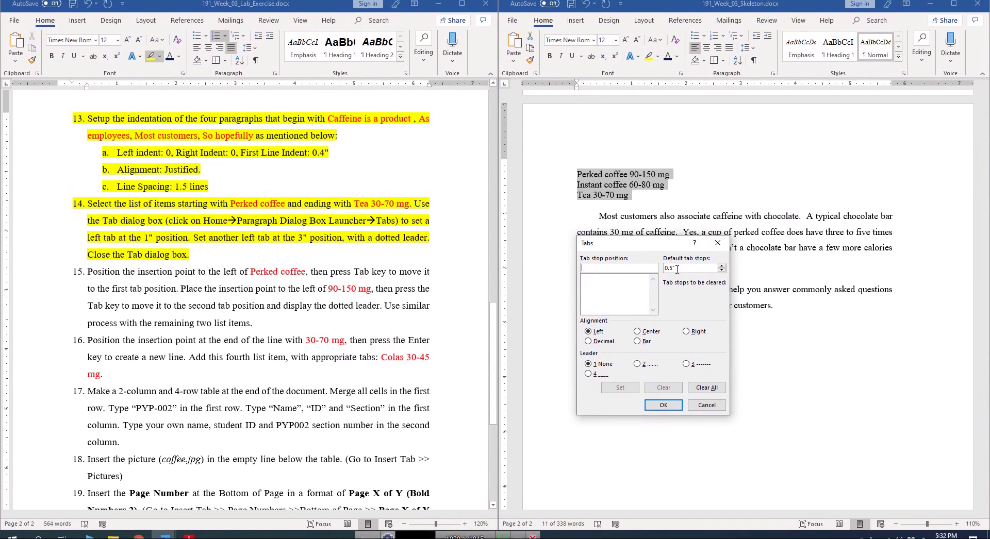
left_click(598, 266)
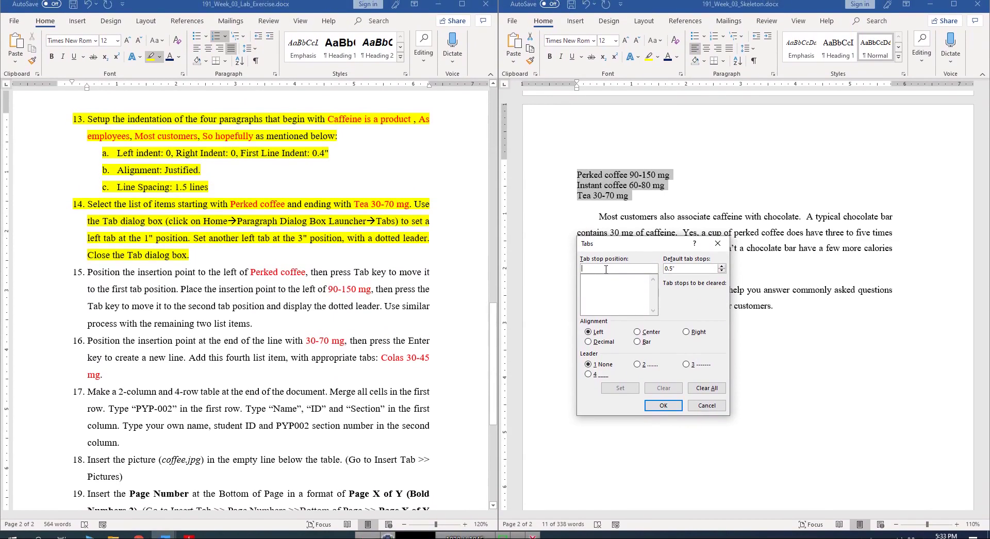
type("1")
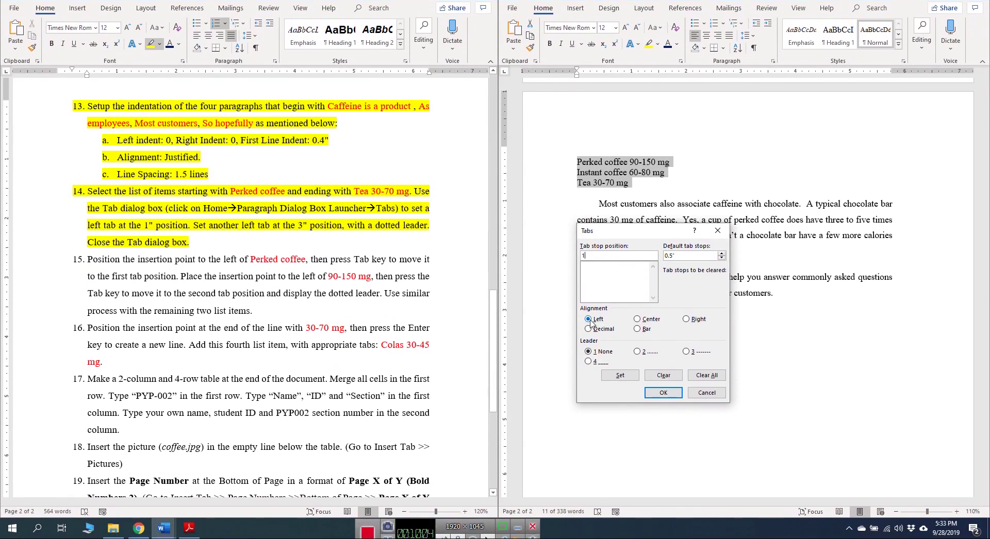
left_click(591, 331)
left_click(619, 375)
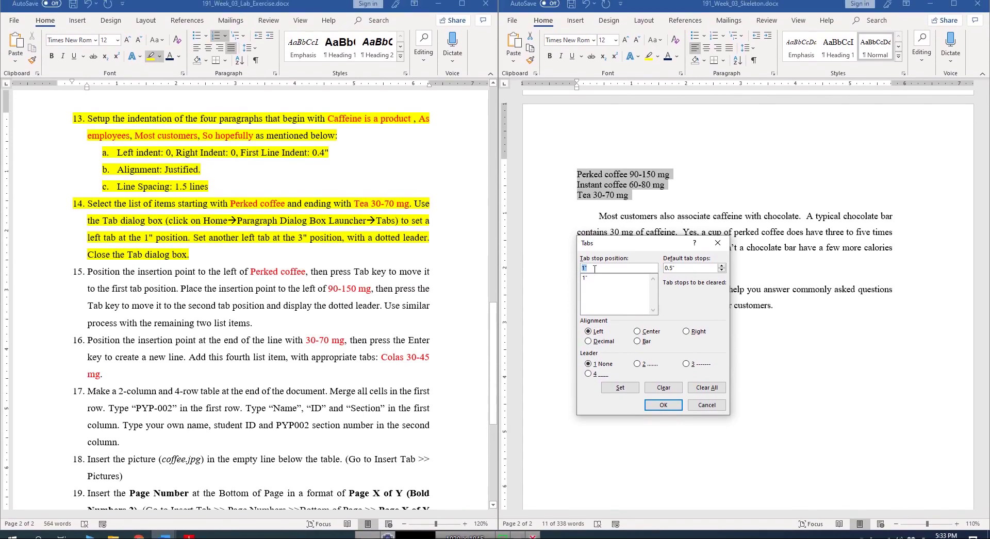
Add a left tab stop at 3 inches with dotted leader 2, and apply the tab settings to the drink list
type("3")
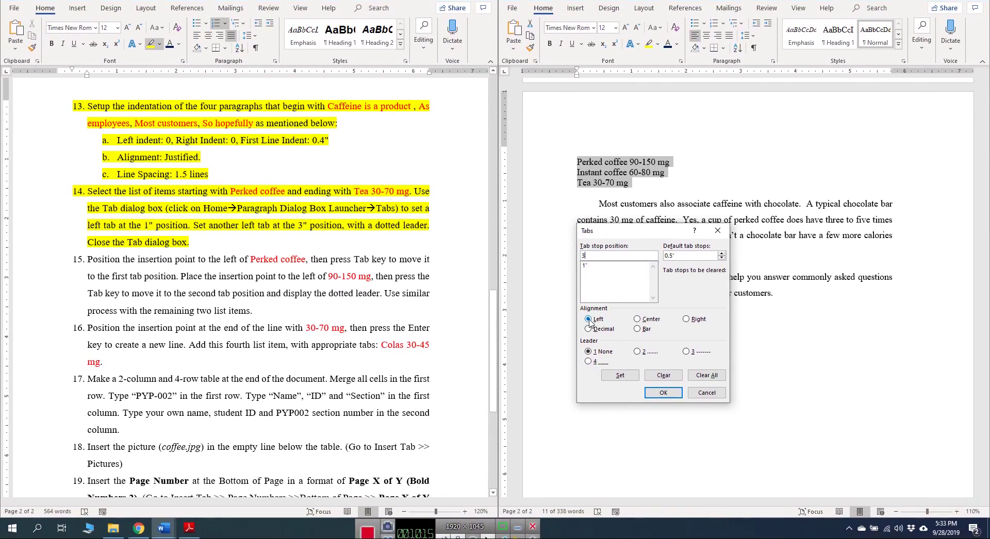
left_click(638, 352)
left_click(620, 377)
left_click(663, 393)
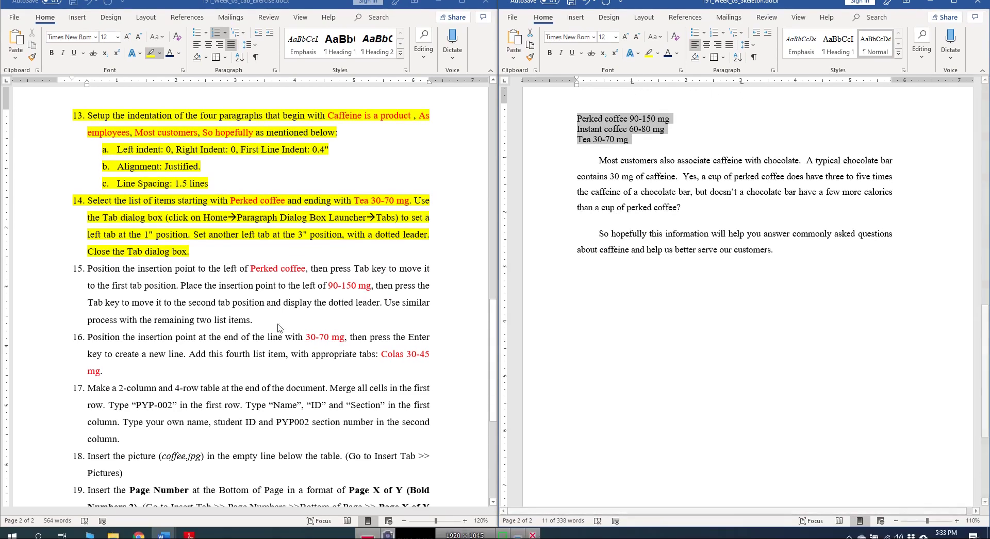
Highlight instruction 15, about moving the list items with tabs, in yellow in the lab exercise document
left_click(155, 134)
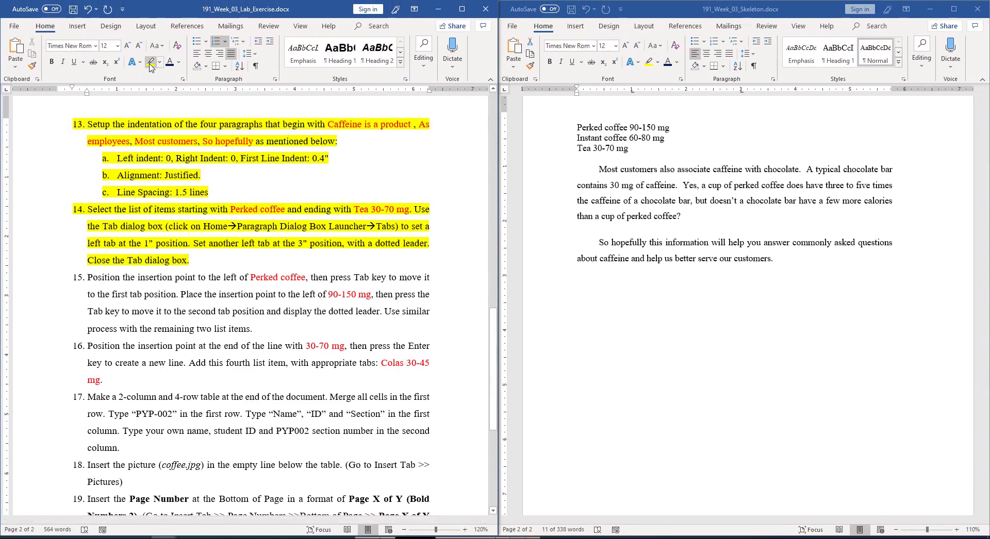
left_click_drag(89, 276, 252, 311)
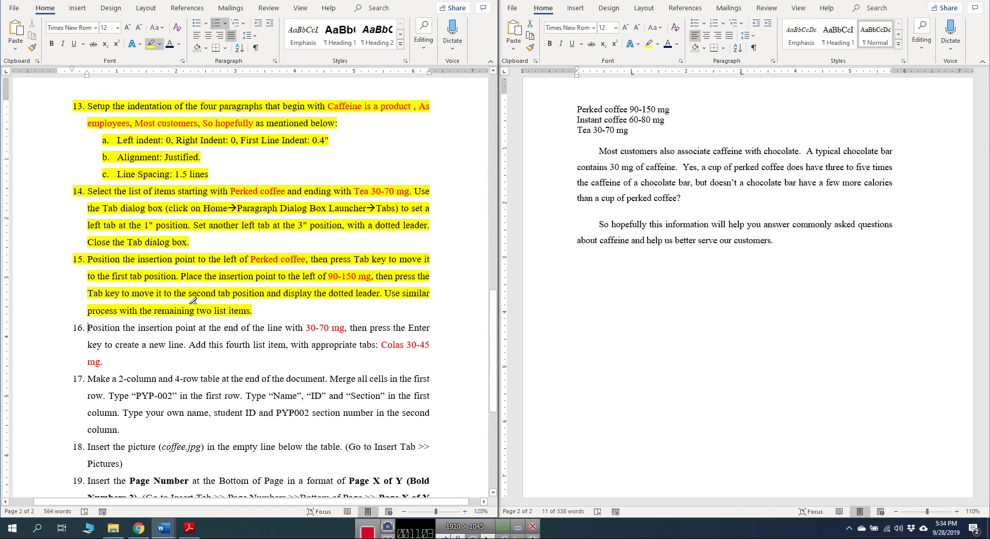
scroll(192, 300, "down", 3)
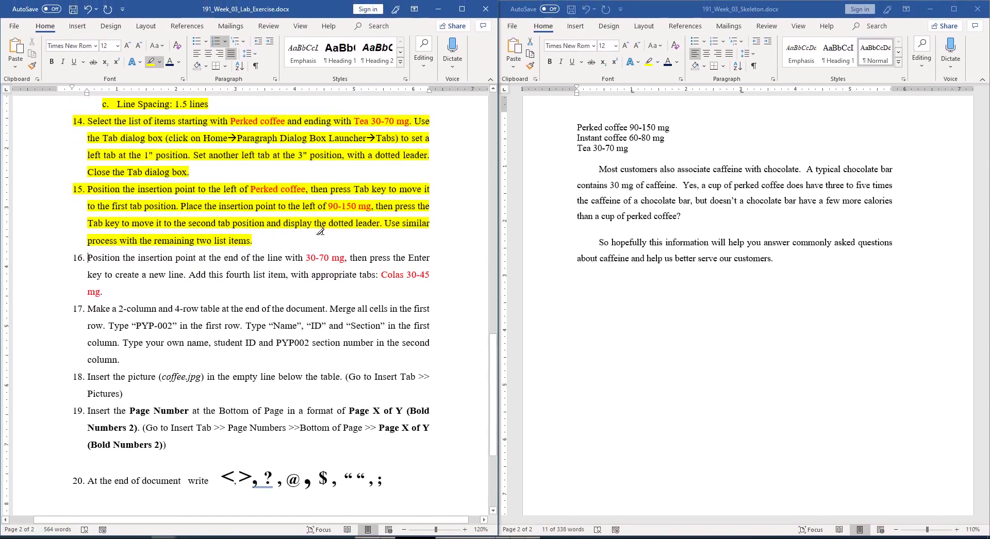
In the skeleton, tab "Perked coffee" to the first tab stop and "90-150 mg" to the dotted-leader second stop
triple_click(606, 148)
left_click(576, 126)
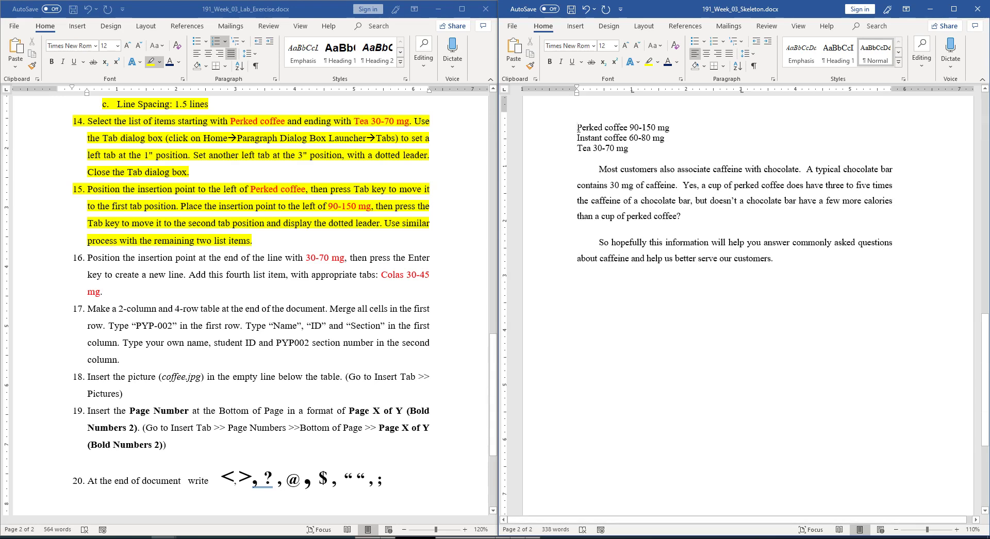
left_click(578, 127)
key("Tab")
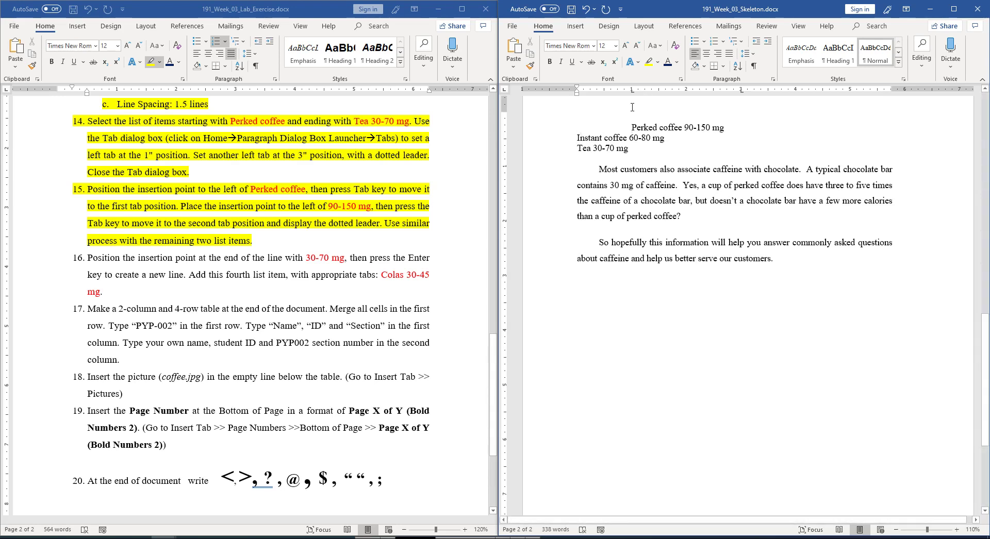
left_click(685, 127)
key("Tab")
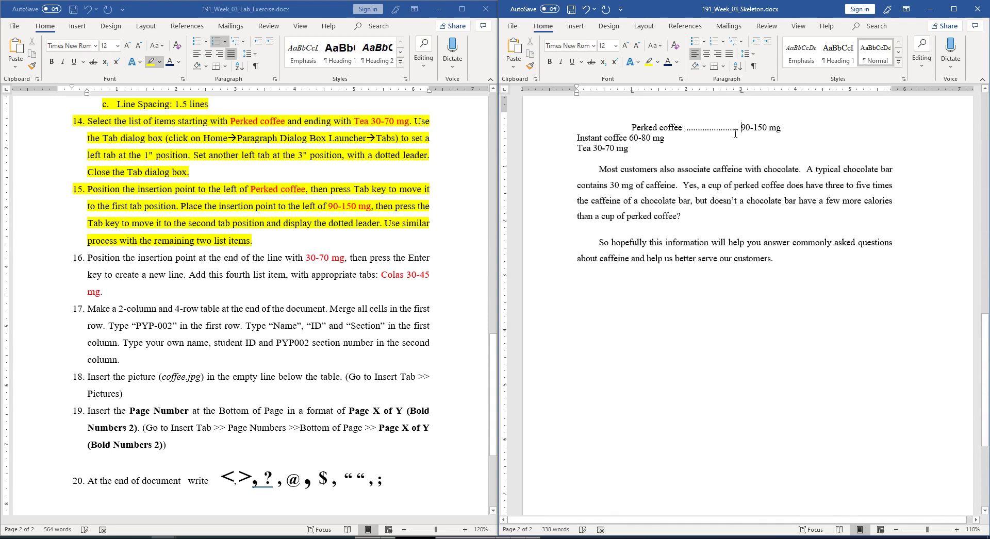
Align the "Instant coffee 60-80 mg" and "Tea 30-70 mg" lines by tabbing their names and amounts to the two tab stops
left_click(575, 138)
key("Tab")
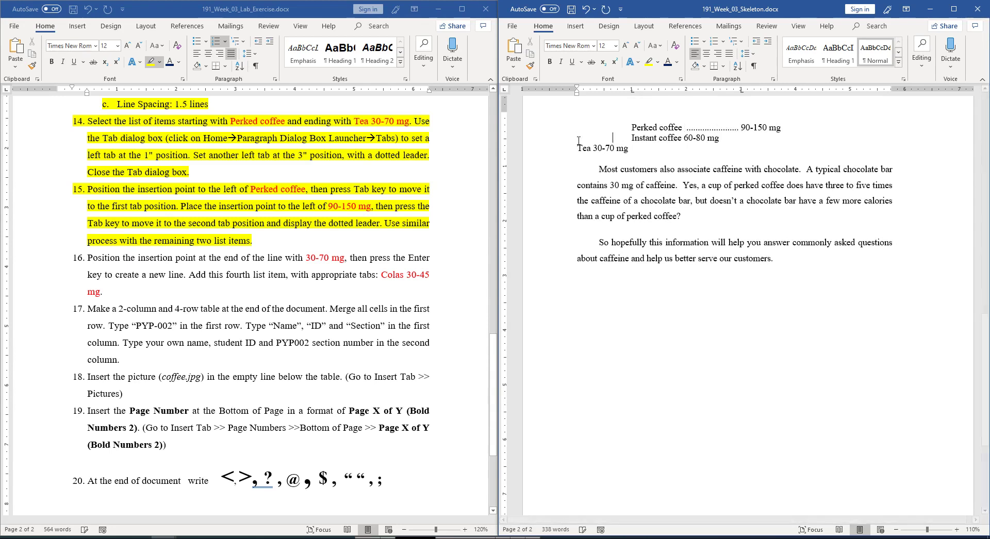
left_click(578, 148)
key("Tab")
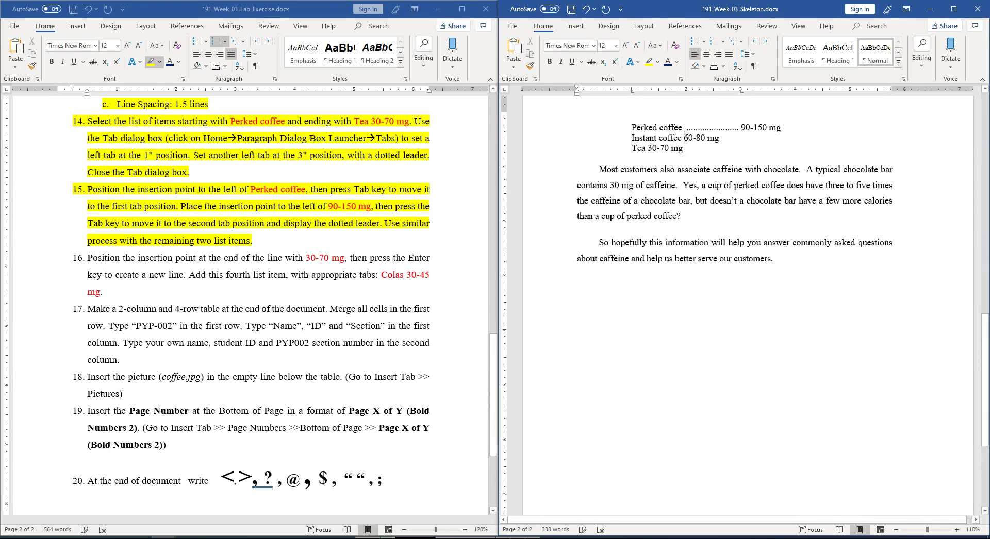
left_click(685, 138)
key("Tab")
left_click(649, 149)
key("Tab")
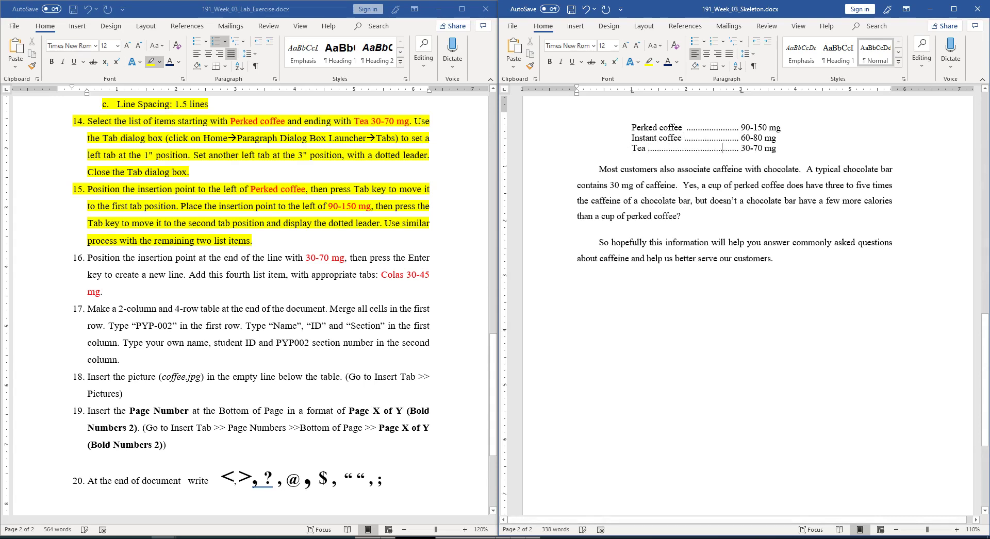
Highlight instruction 16, about adding the fourth list item, in yellow in the lab exercise document
left_click(97, 127)
scroll(142, 113, "down", 2)
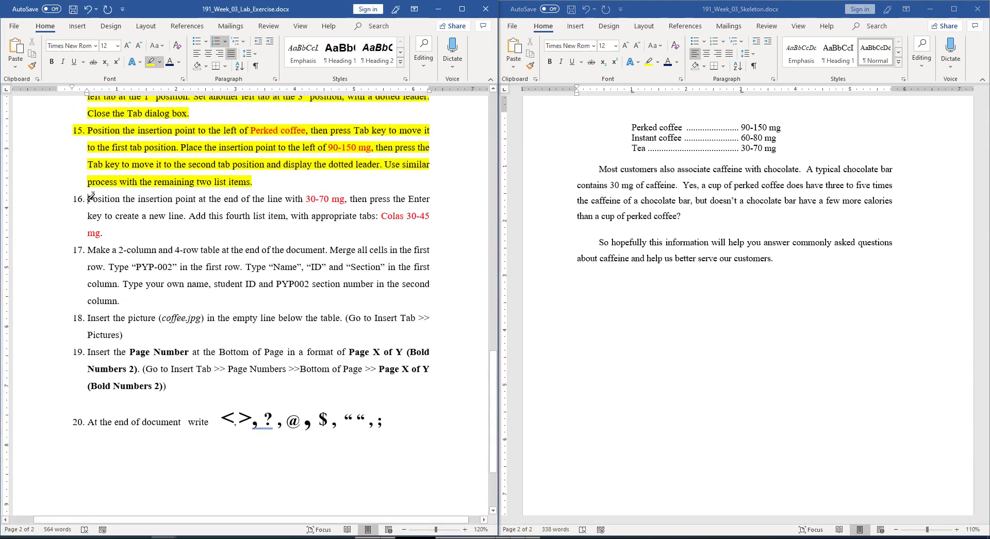
mouse_move(88, 197)
left_mouse_down()
mouse_move(337, 196)
mouse_move(415, 206)
mouse_move(417, 232)
left_mouse_up()
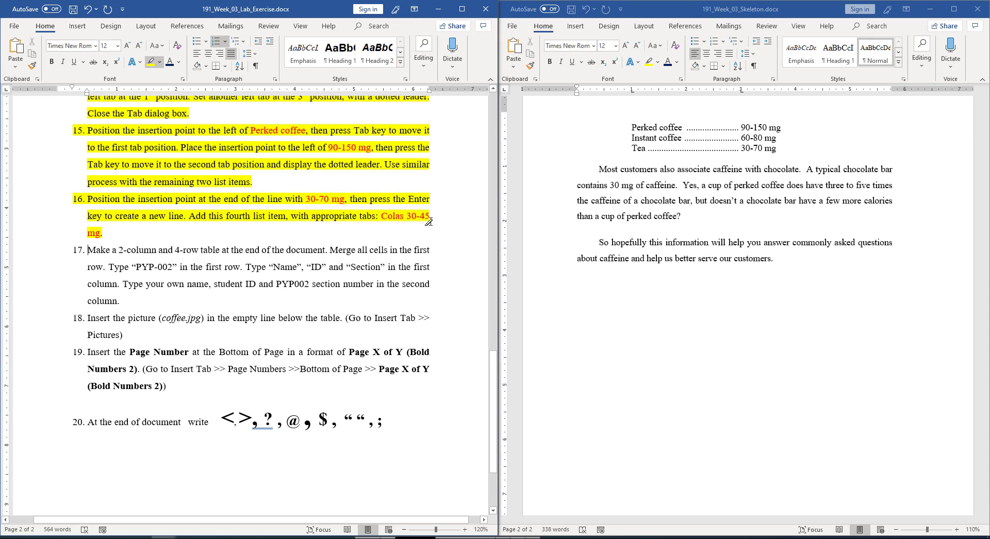
Add a fourth list item below Tea with "Colas" at the first tab stop and "30-45 mg" at the second
left_click(775, 150)
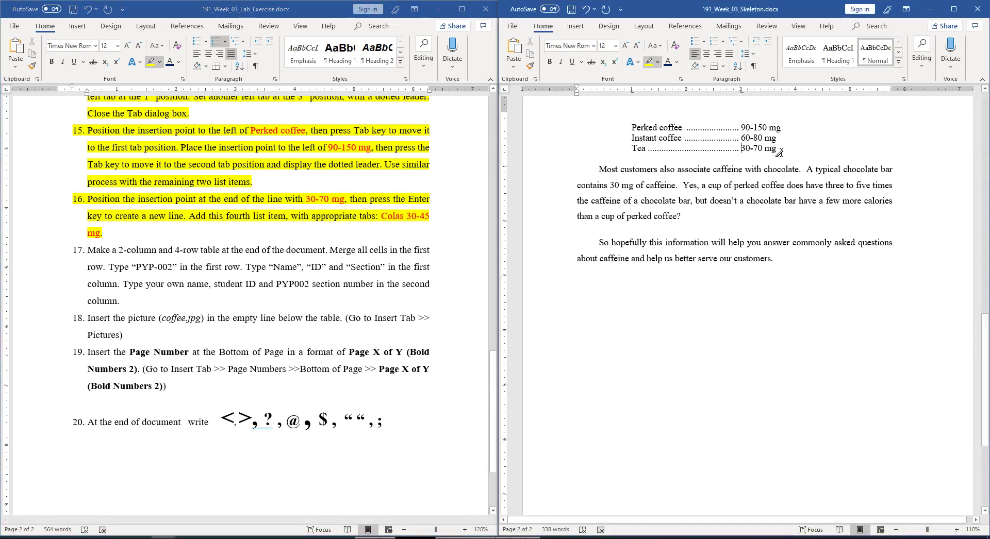
key("Escape")
key("Return")
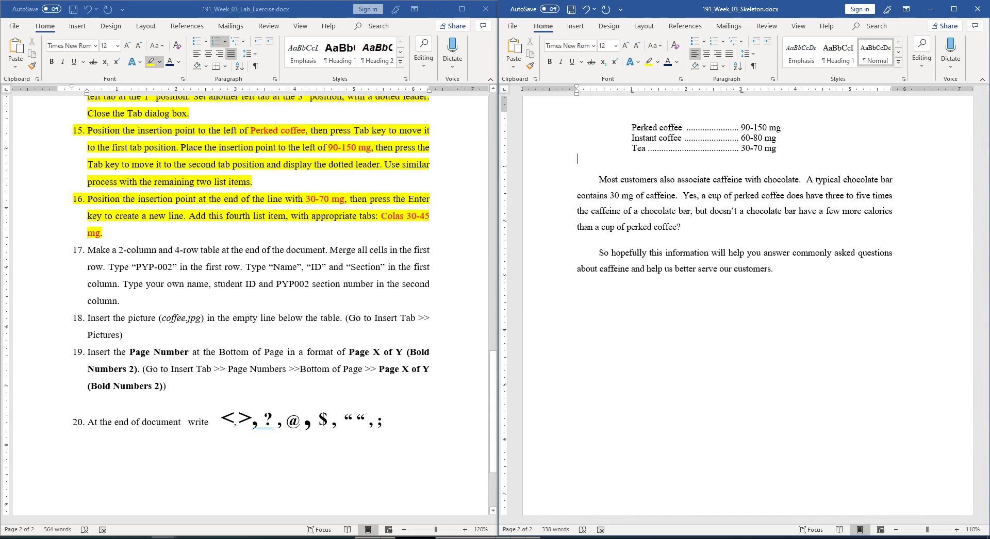
scroll(746, 278, "down", 1)
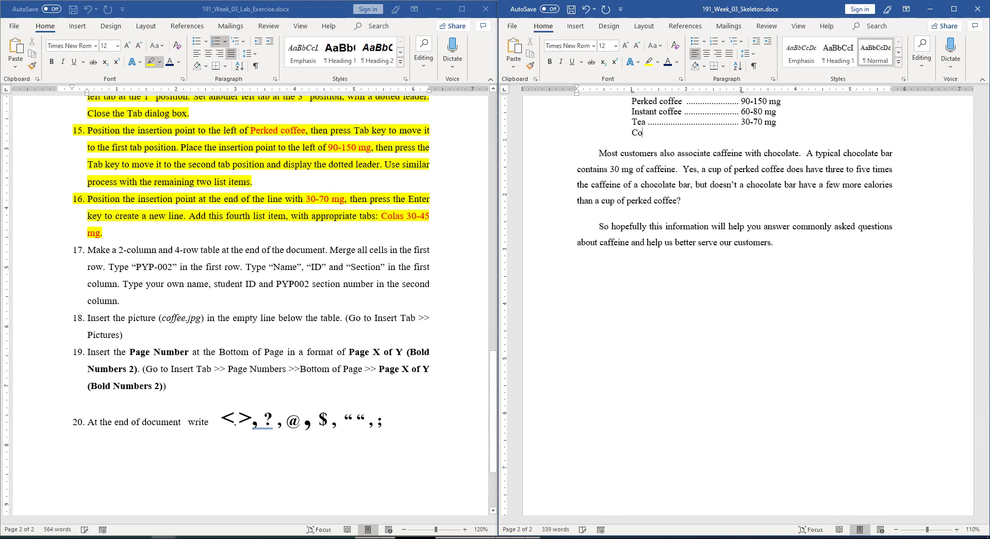
key("Tab")
type("3")
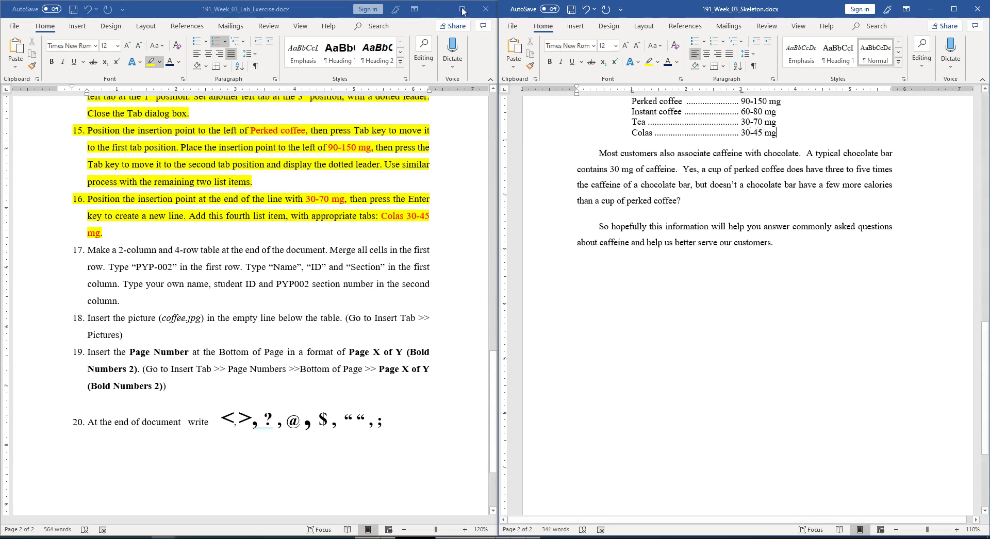
Highlight instruction 17, about the 2-column and 4-row table, in yellow in the lab exercise document
left_click(154, 64)
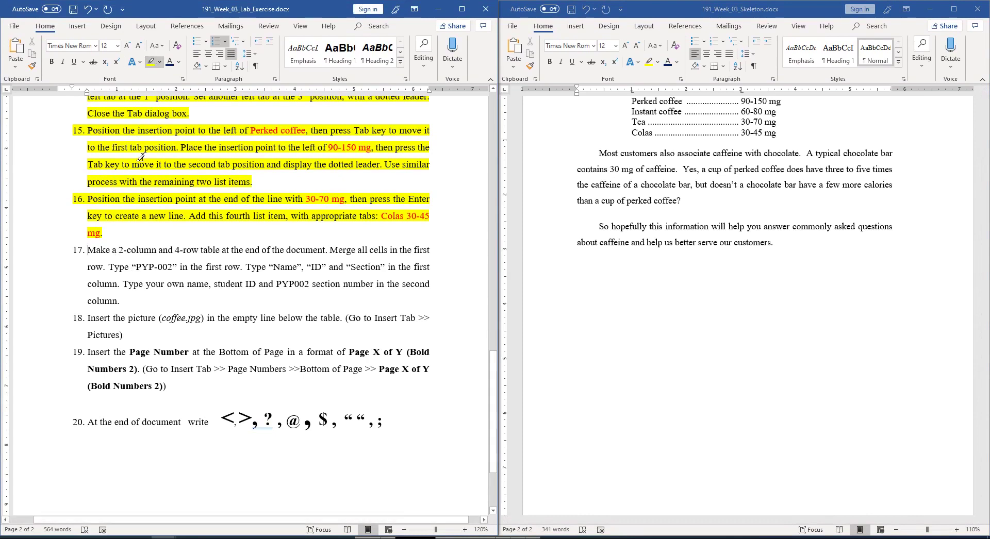
scroll(92, 189, "down", 2)
mouse_move(90, 189)
left_mouse_down()
mouse_move(443, 201)
mouse_move(107, 216)
mouse_move(396, 217)
mouse_move(422, 220)
mouse_move(423, 245)
left_mouse_up()
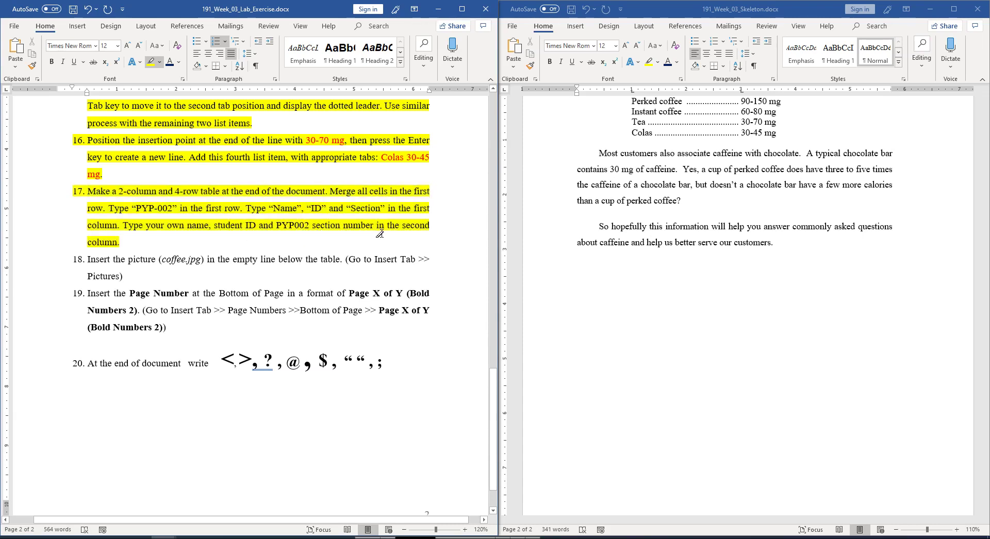
Insert a 2-column, 4-row table on the empty line below the skeleton's last paragraph
left_click(595, 261)
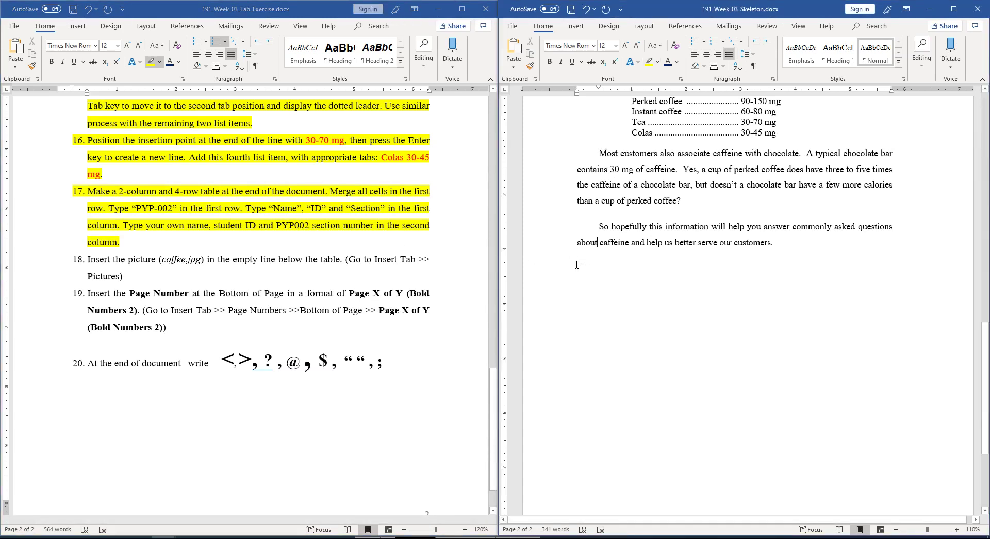
left_click(577, 264)
left_click(576, 27)
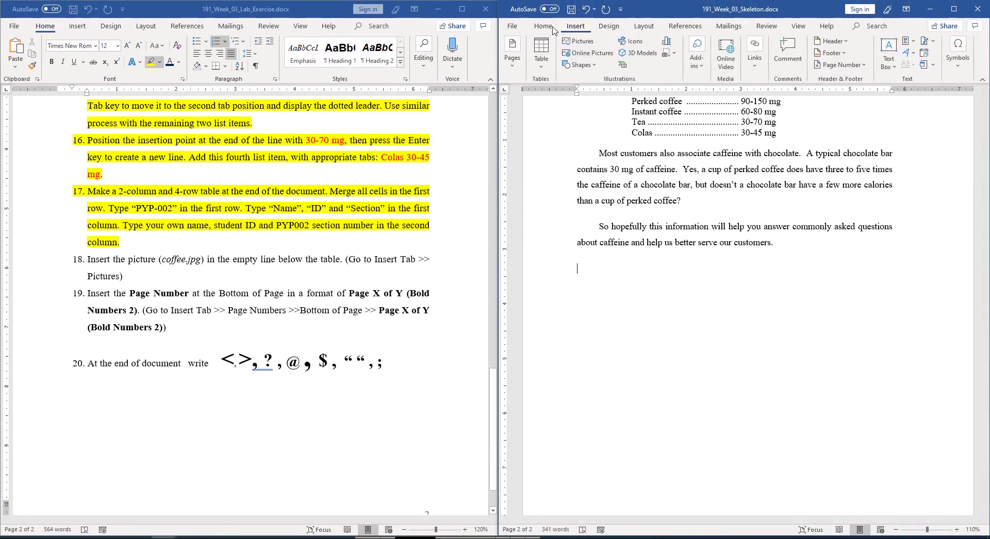
left_click(541, 72)
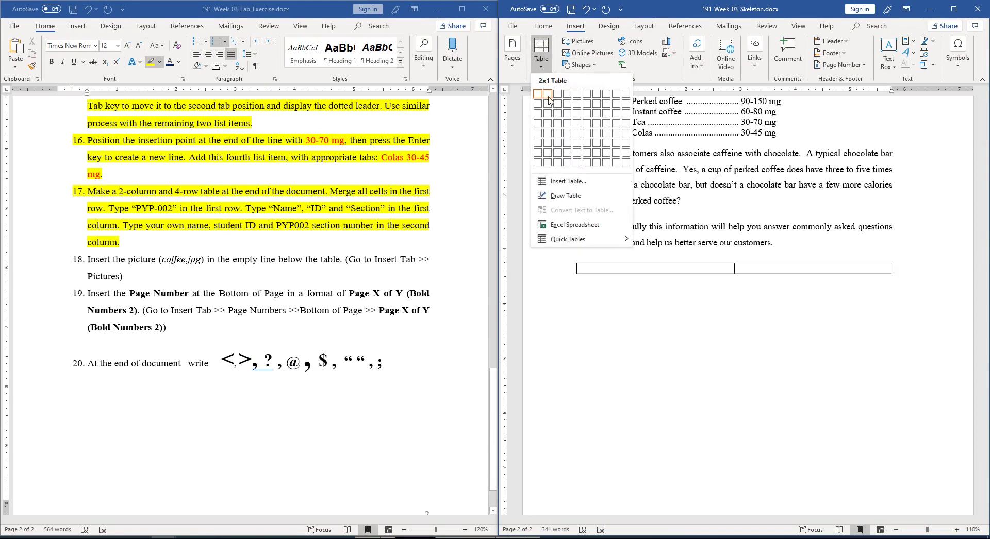
left_click(548, 124)
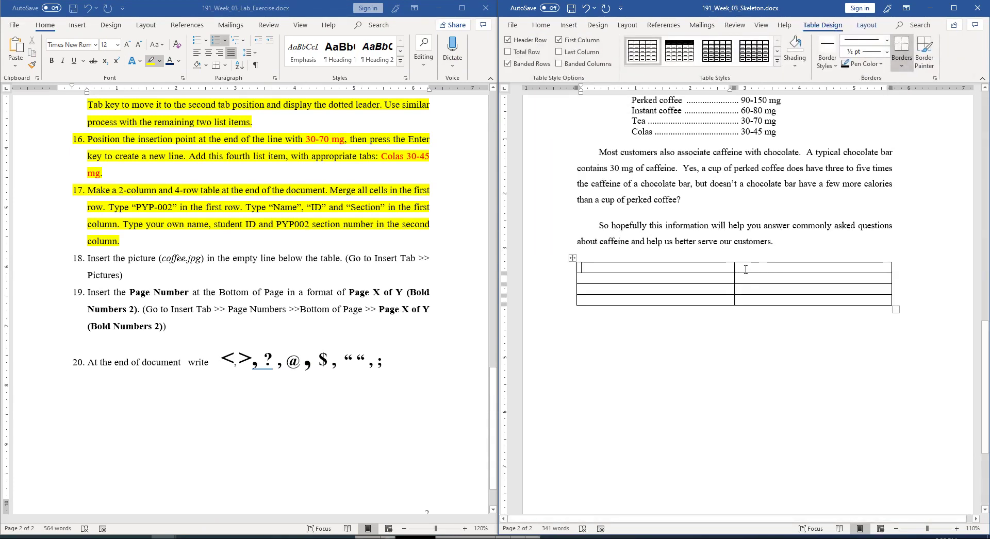
Merge the two cells in the table's first row
left_click_drag(748, 269, 715, 273)
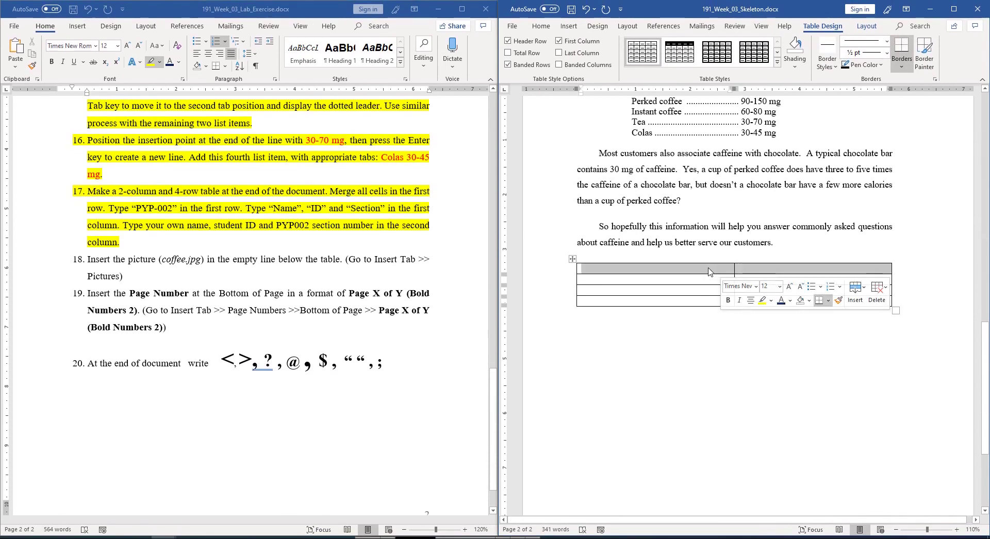
right_click(709, 271)
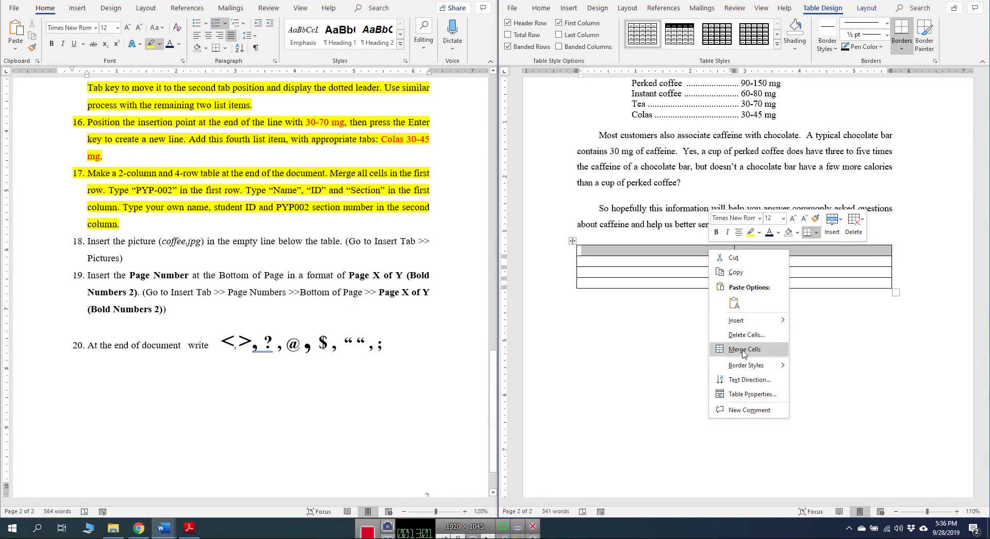
left_click(744, 350)
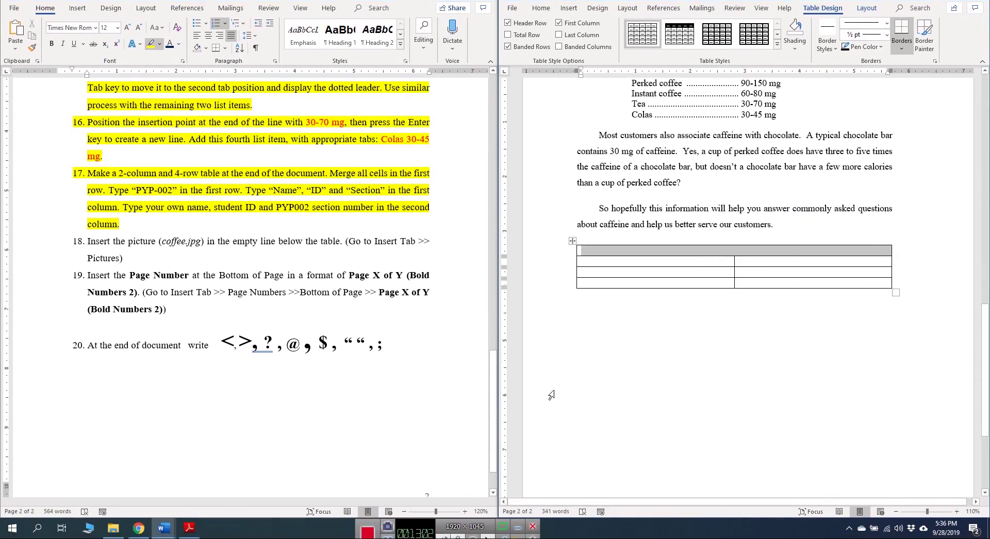
Check the table in the sample output PDF in Adobe Reader, and shade the skeleton table's merged first row with standard orange
left_click(193, 535)
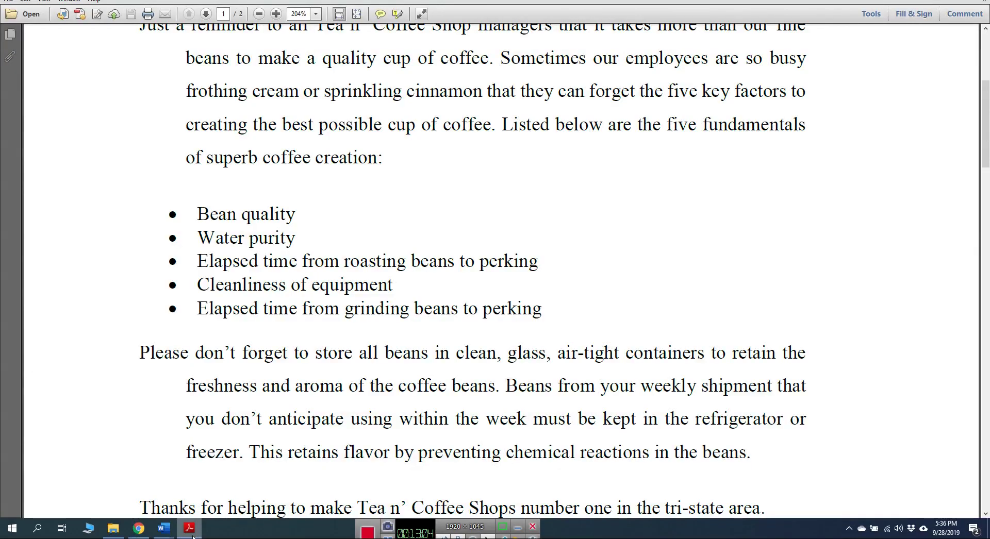
scroll(440, 361, "down", 15)
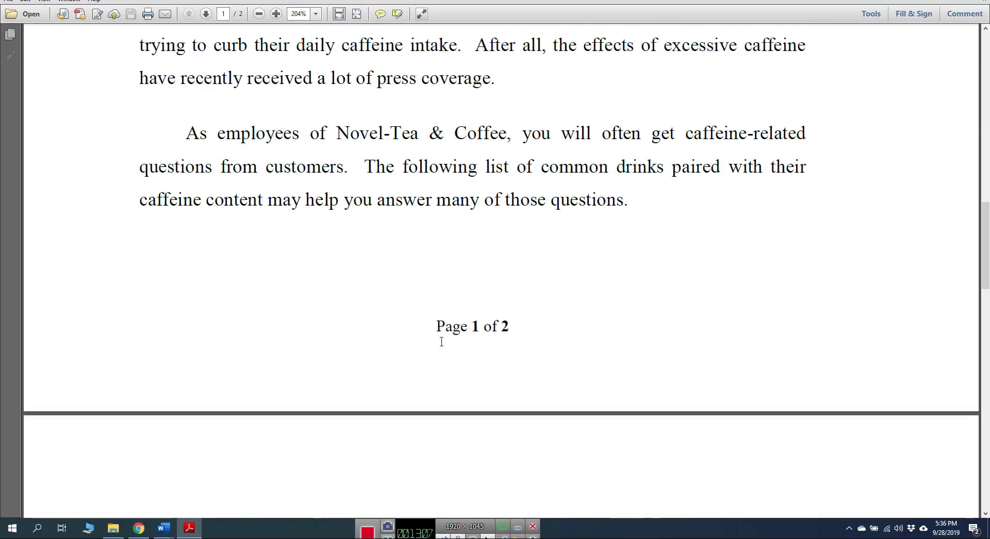
scroll(441, 341, "down", 12)
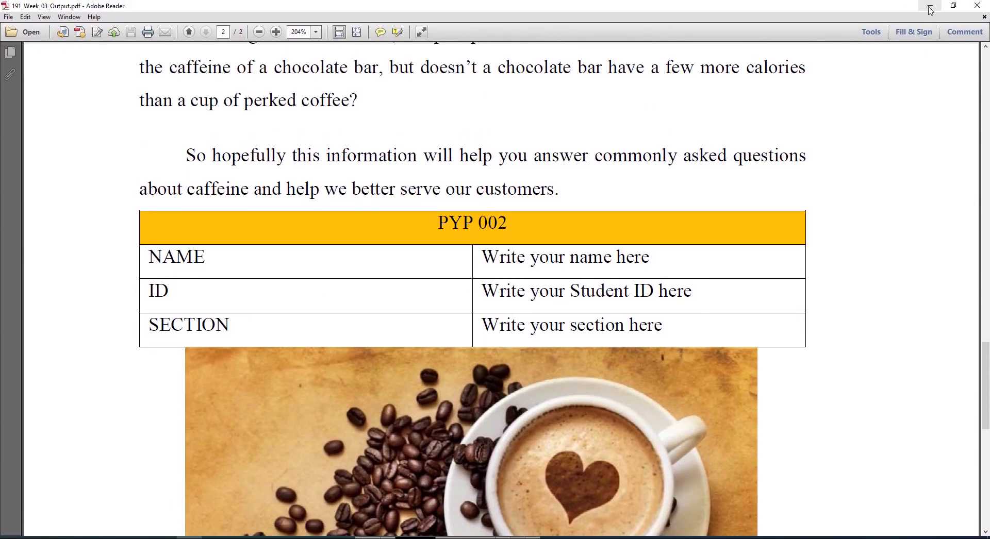
left_click(934, 6)
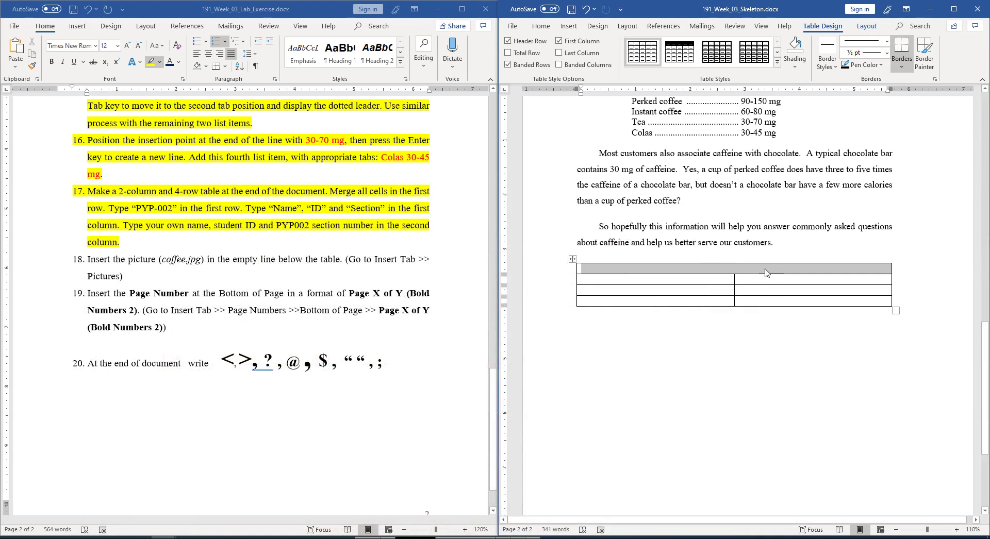
right_click(763, 273)
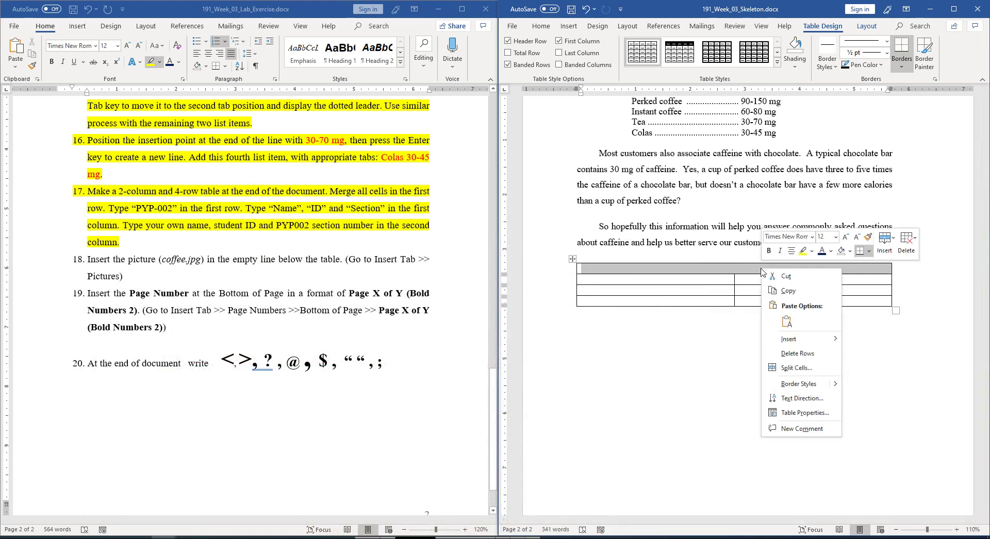
left_click(849, 251)
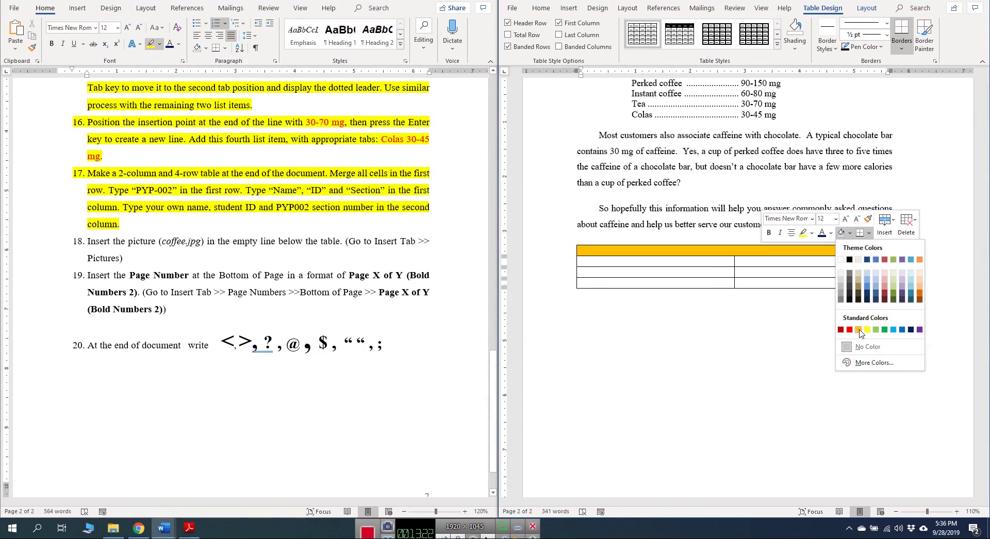
left_click(858, 330)
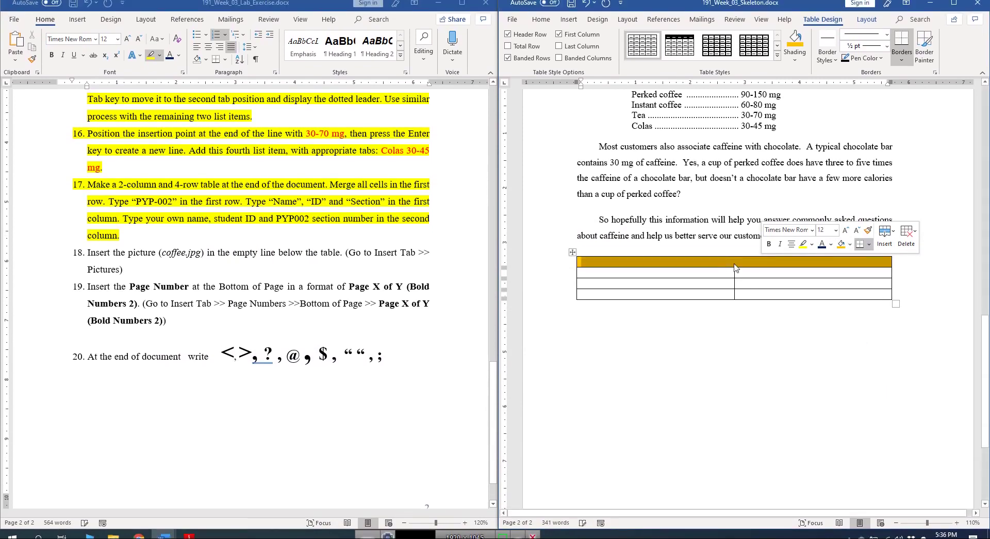
Enter "PYP002" in the table's merged first row and center it
key("Caps_Lock")
type("PYP002")
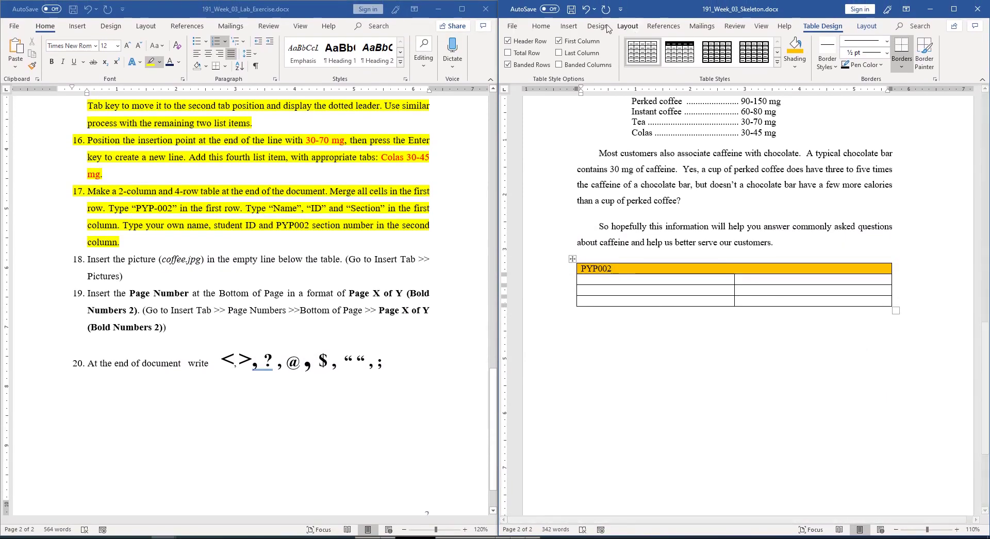
left_click(541, 25)
left_click(711, 54)
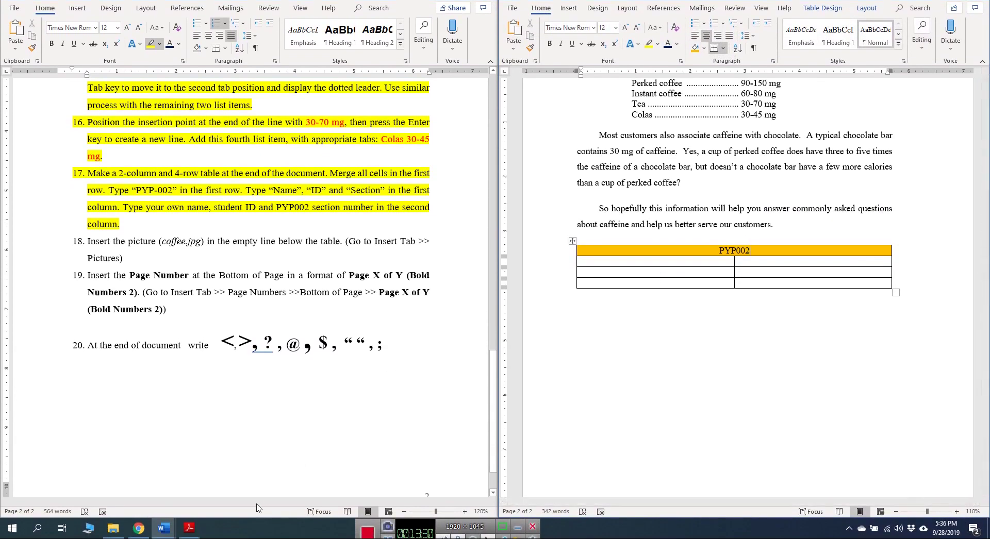
Compare the table heading with the sample output PDF and add a space so that it reads "PYP 002"
left_click(190, 527)
left_click(189, 527)
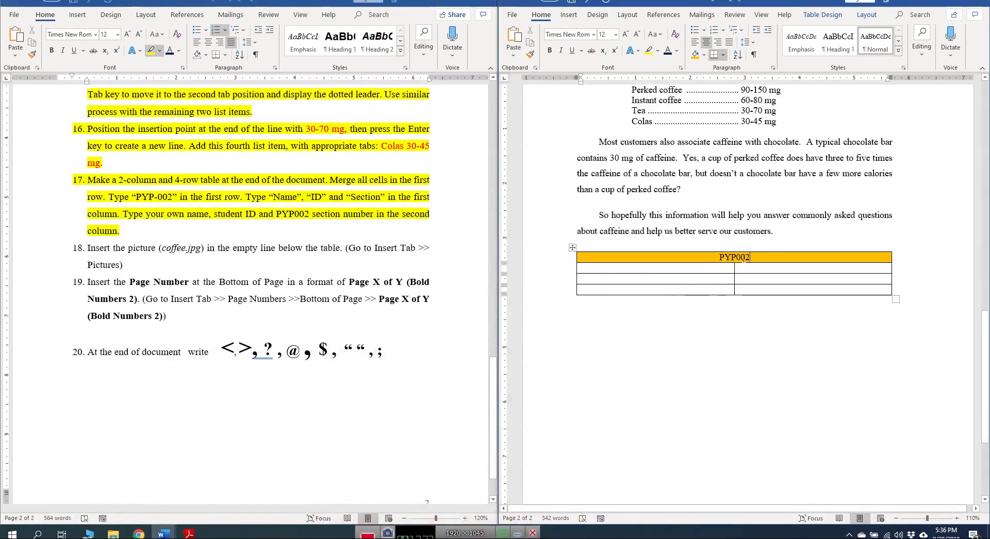
left_click(731, 250)
left_click(686, 262)
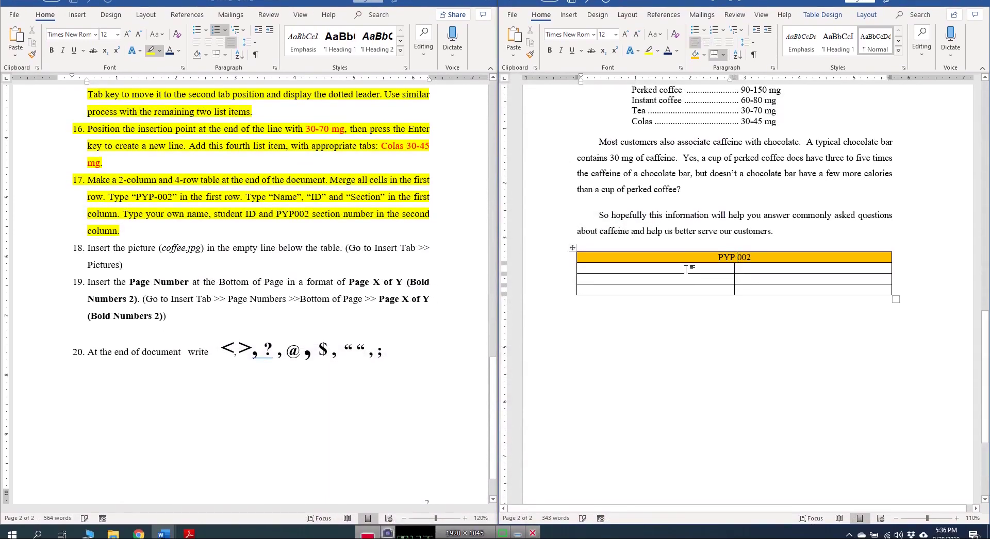
Enter "Name", "ID" and "Section" in the three first-column cells below the table's PYP 002 heading
type("nA")
key("Caps_Lock")
type("N")
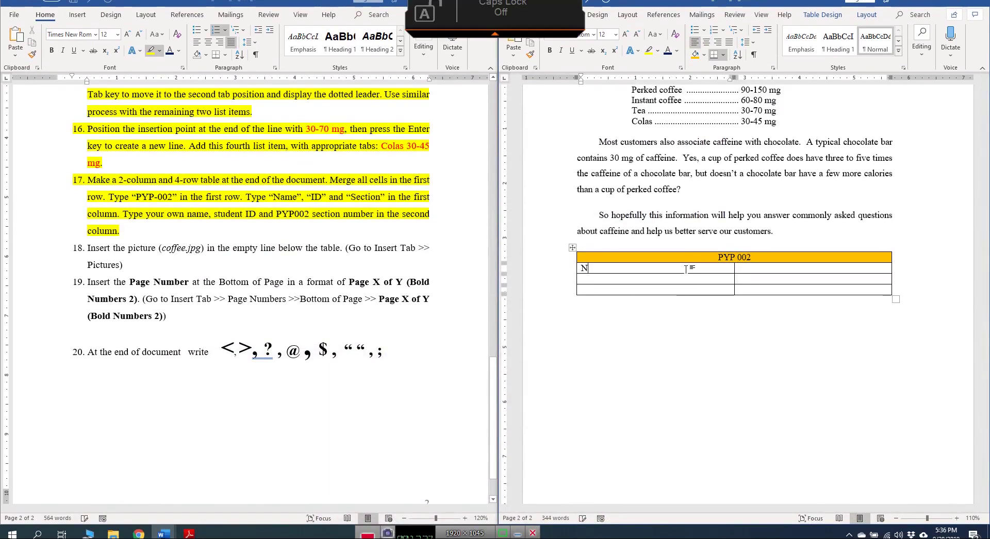
type("ame")
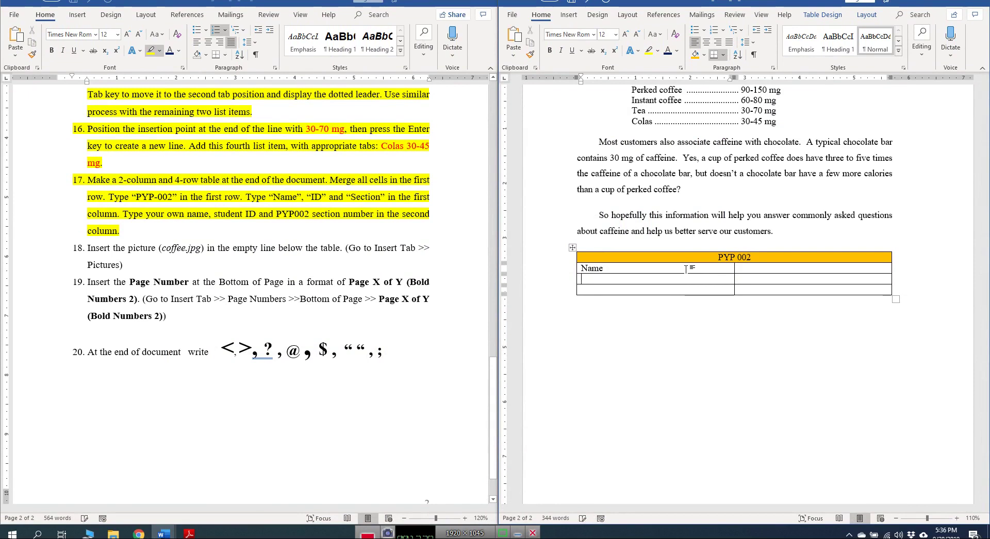
left_click(685, 269)
key("Caps_Lock")
type("ID")
key("BackSpace")
key("BackSpace")
type("ID")
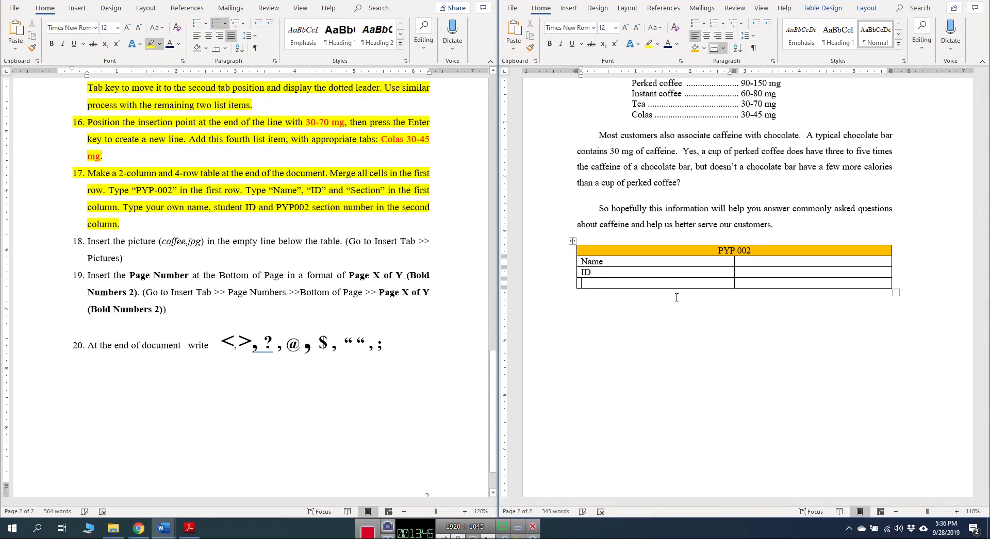
type("SE")
key("Caps_Lock")
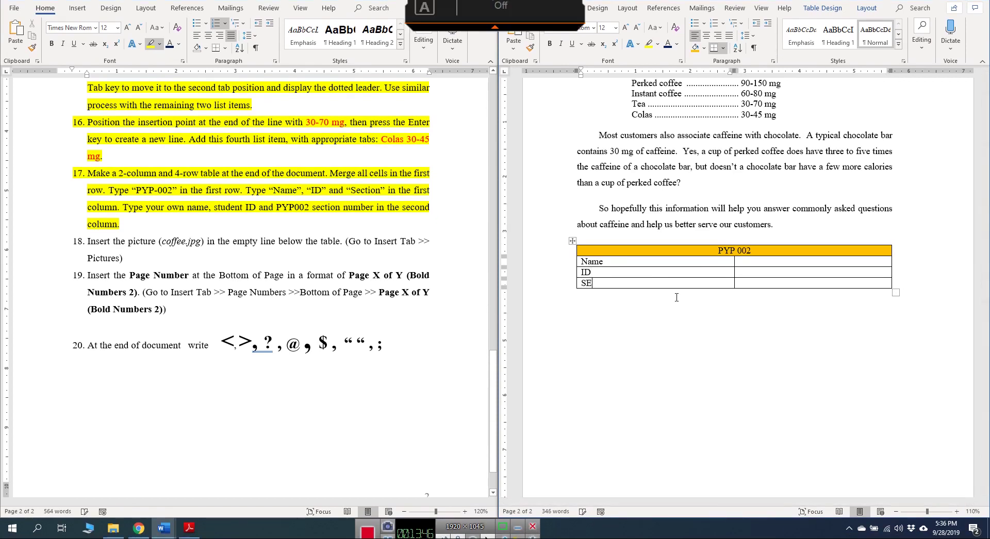
type("ection")
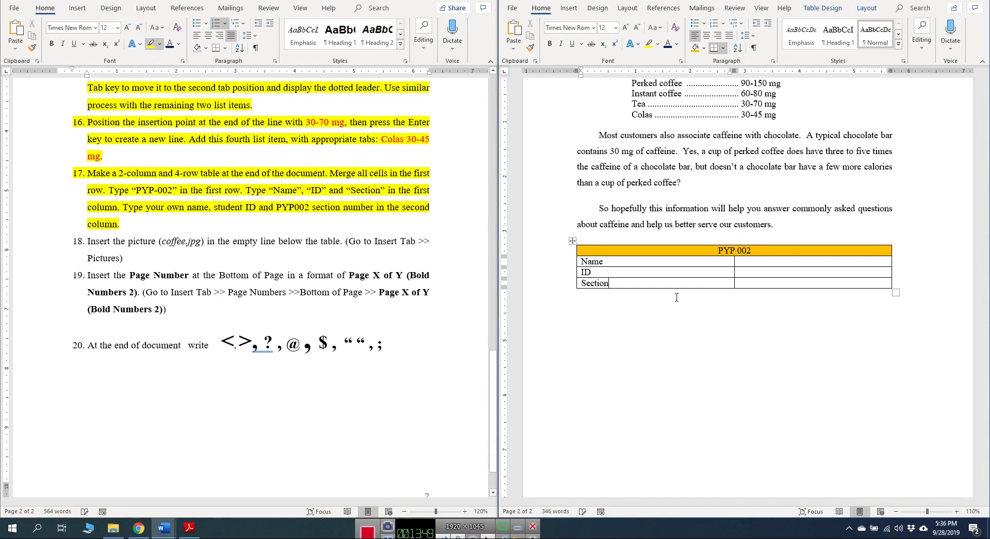
Check the table in the sample output PDF in Adobe Reader, and narrow the skeleton table's first column below the heading row
left_click(189, 529)
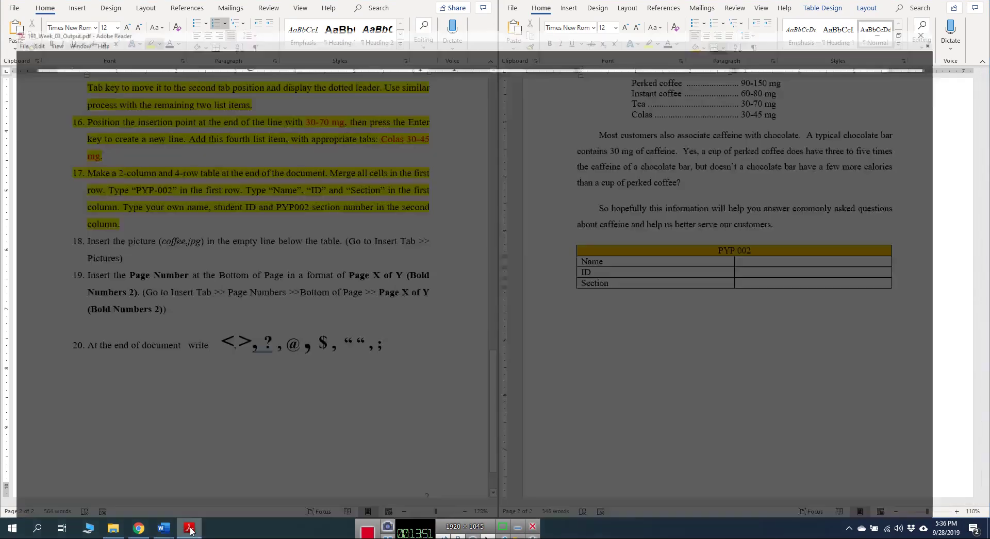
left_click(189, 529)
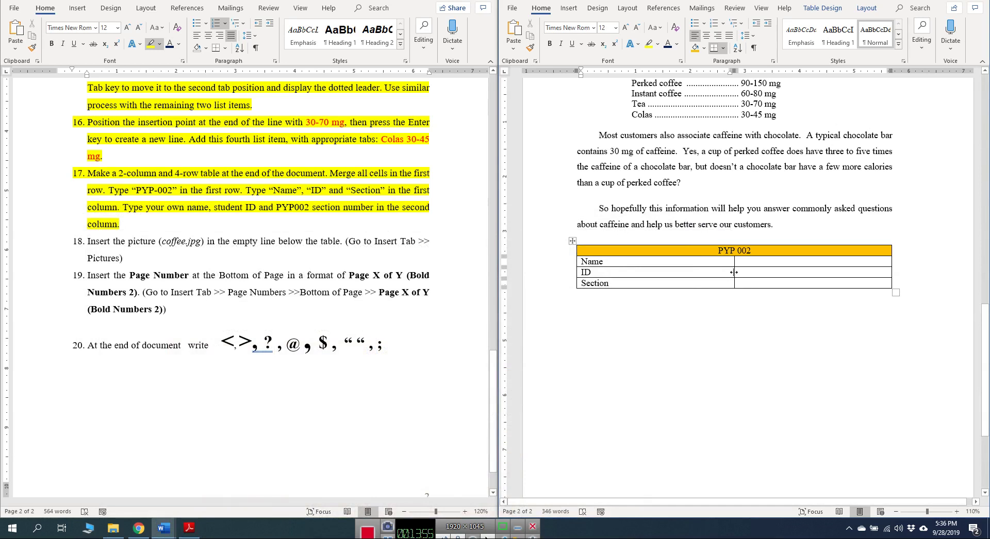
mouse_move(734, 272)
left_mouse_down()
mouse_move(704, 272)
mouse_move(736, 283)
left_mouse_up()
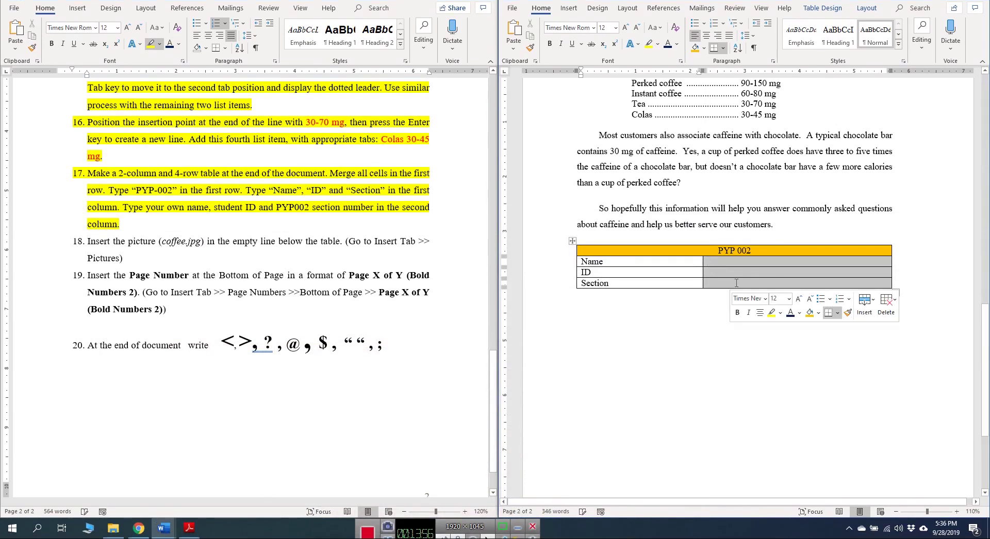
left_click(751, 274)
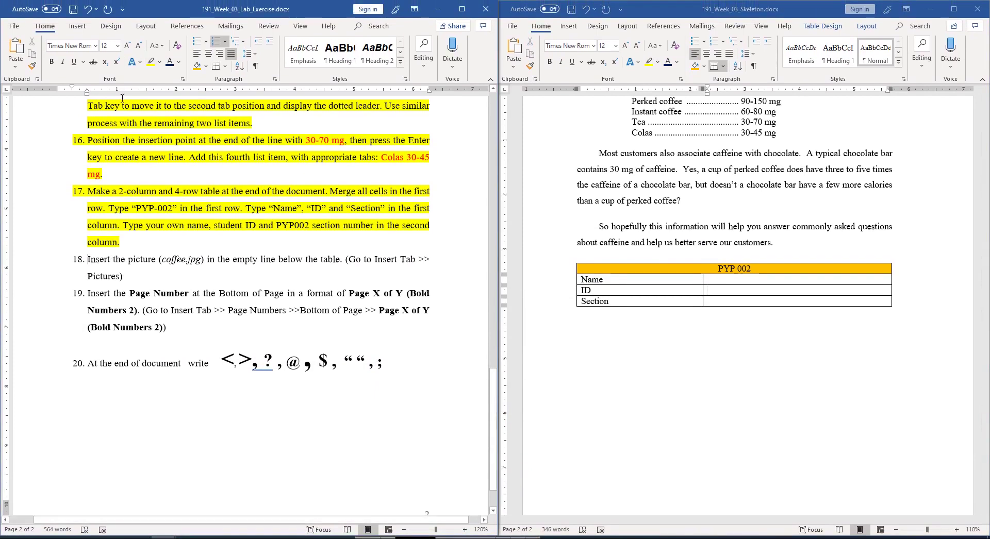
Highlight instruction 18, about inserting the coffee picture, in yellow in the exercise document
left_click(67, 241)
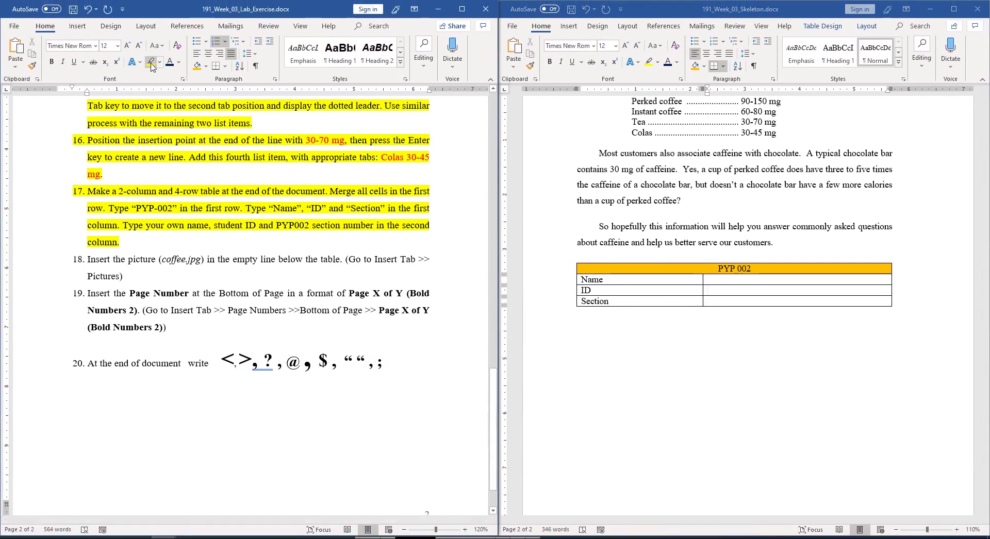
triple_click(85, 256)
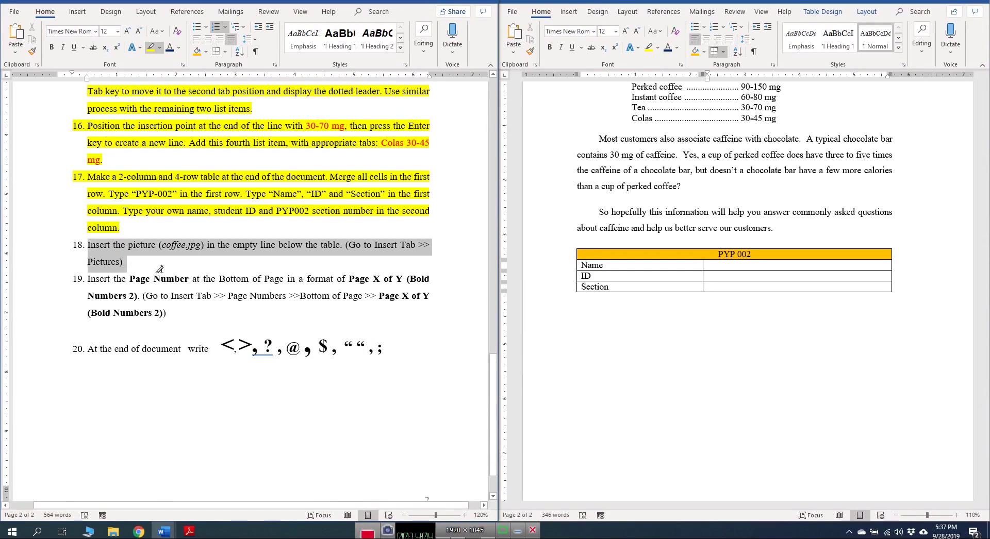
left_click_drag(160, 269, 161, 269)
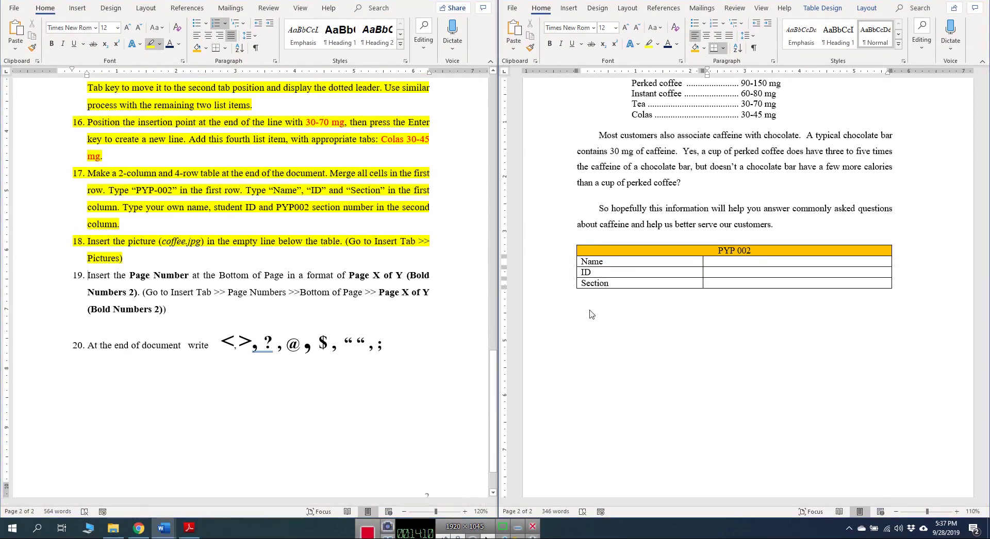
Insert the picture coffee.jpg on the empty line below the skeleton memo's table and center it
left_click(589, 325)
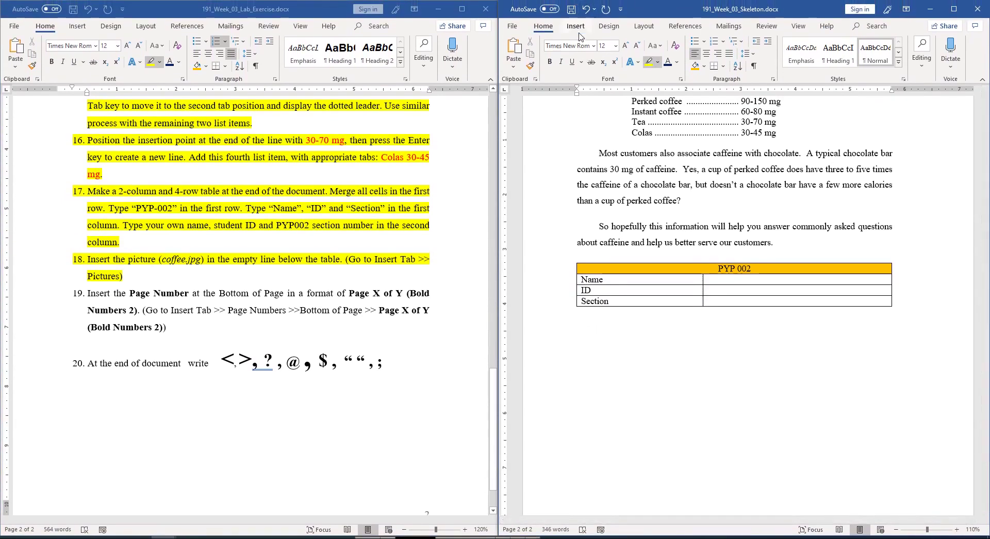
left_click(575, 26)
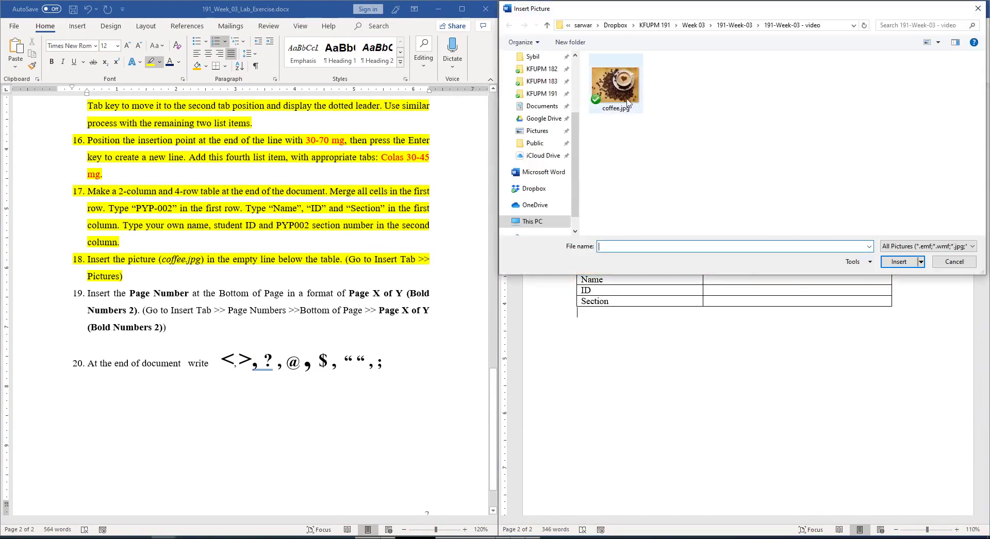
left_click(630, 93)
left_click(899, 261)
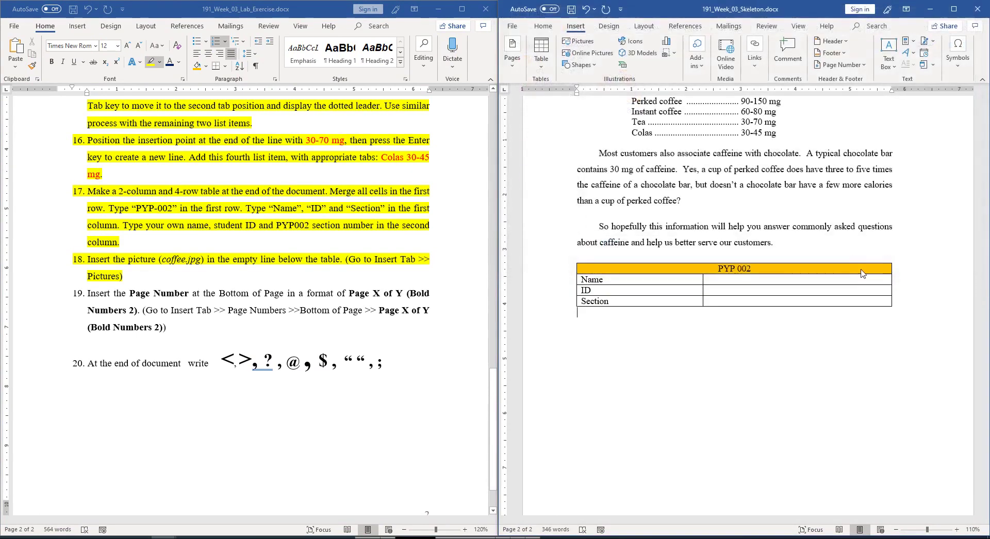
scroll(819, 334, "down", 3)
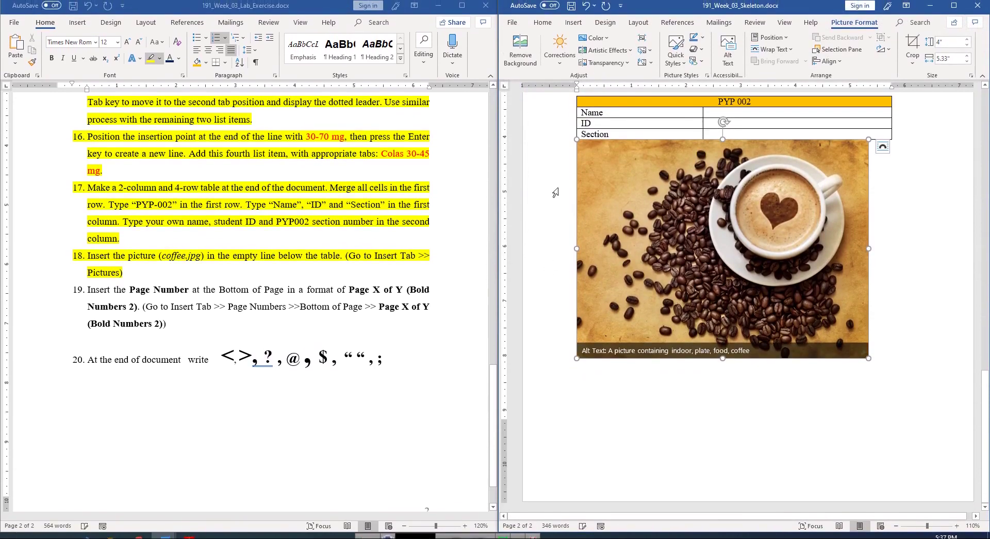
left_click(542, 22)
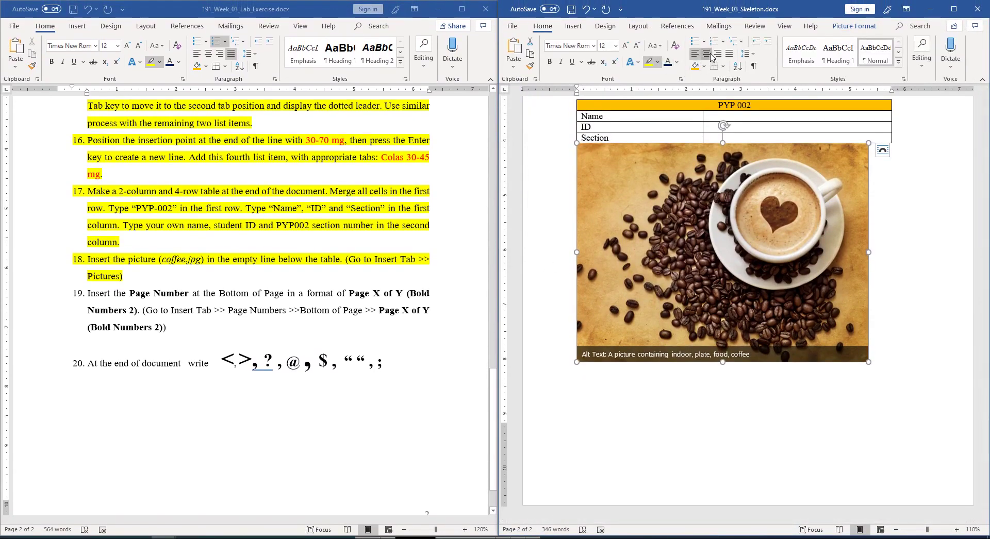
left_click(706, 54)
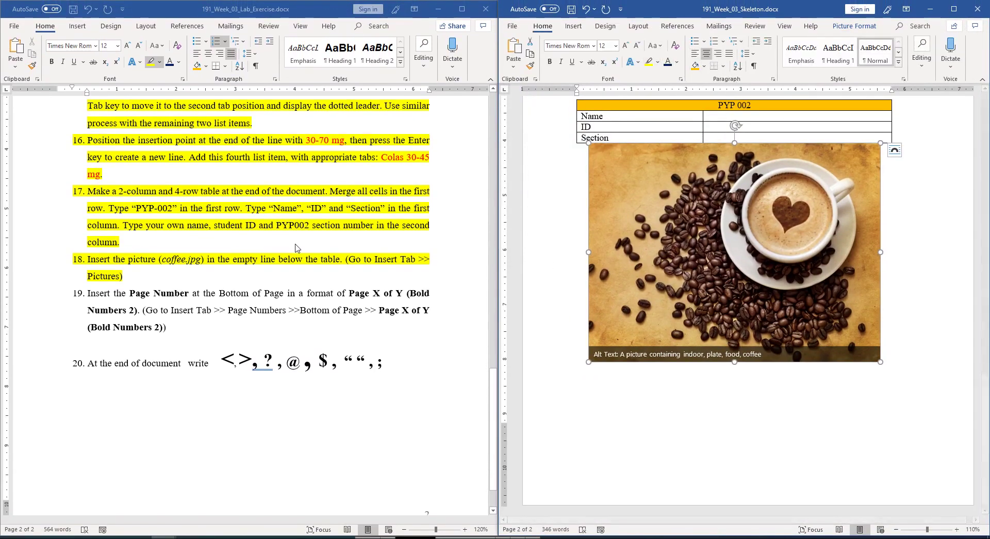
Highlight instruction 19 in yellow in the exercise document and review its directions for inserting the page number
scroll(168, 290, "down", 1)
scroll(139, 265, "down", 1)
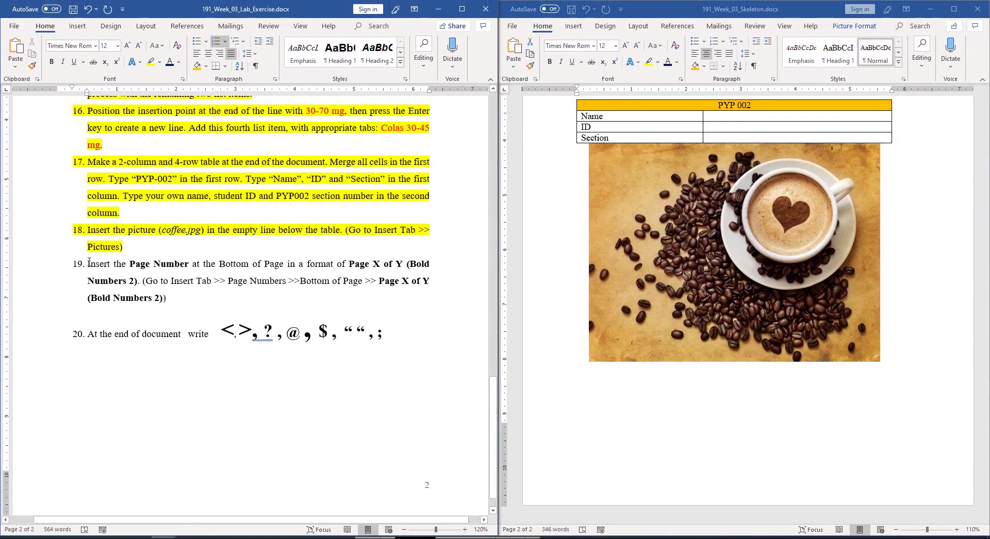
left_click_drag(88, 263, 236, 291)
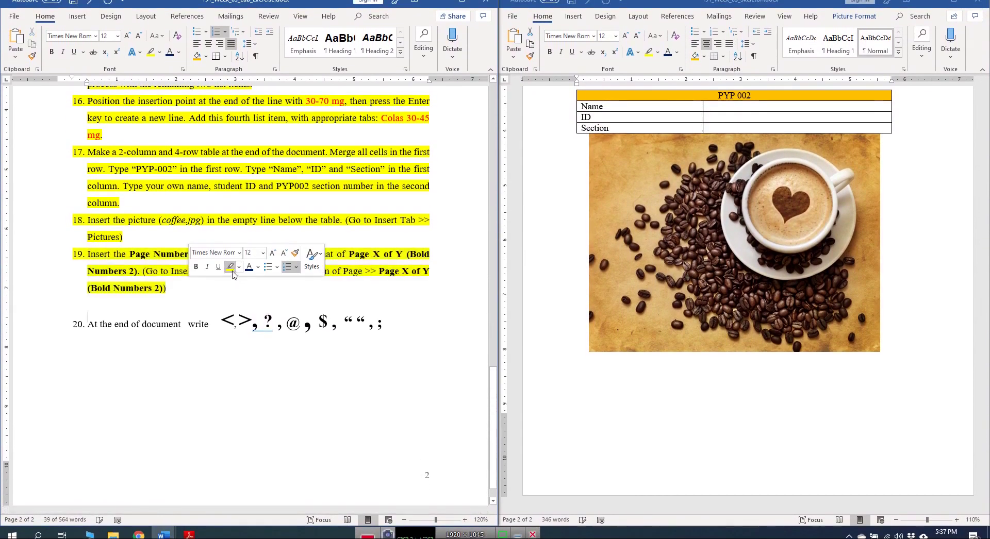
left_click(254, 287)
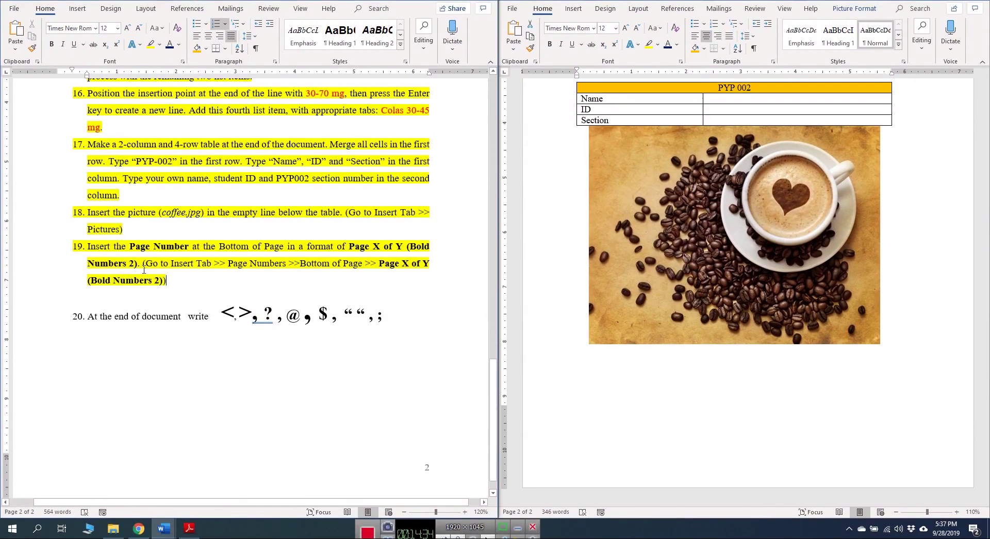
left_click_drag(142, 270, 255, 299)
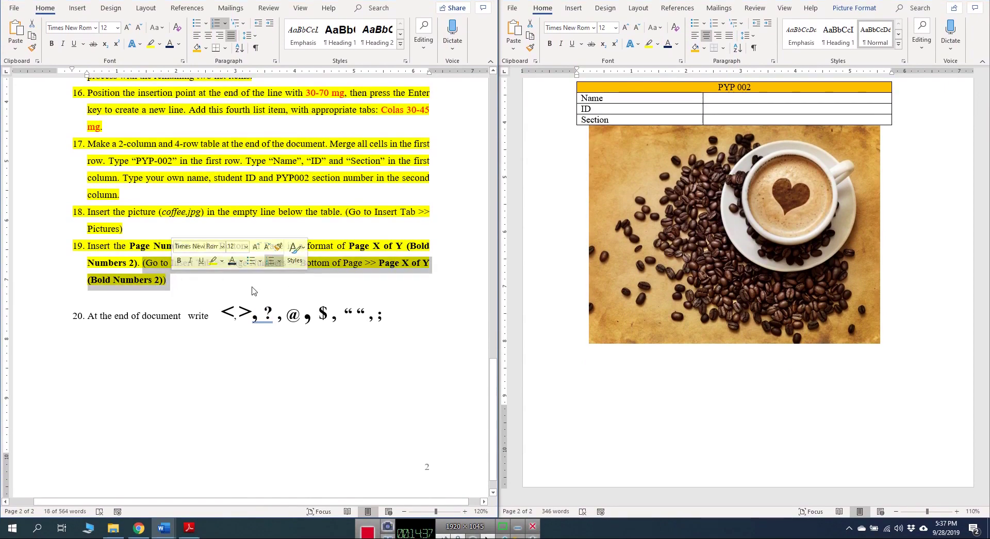
left_click(254, 291)
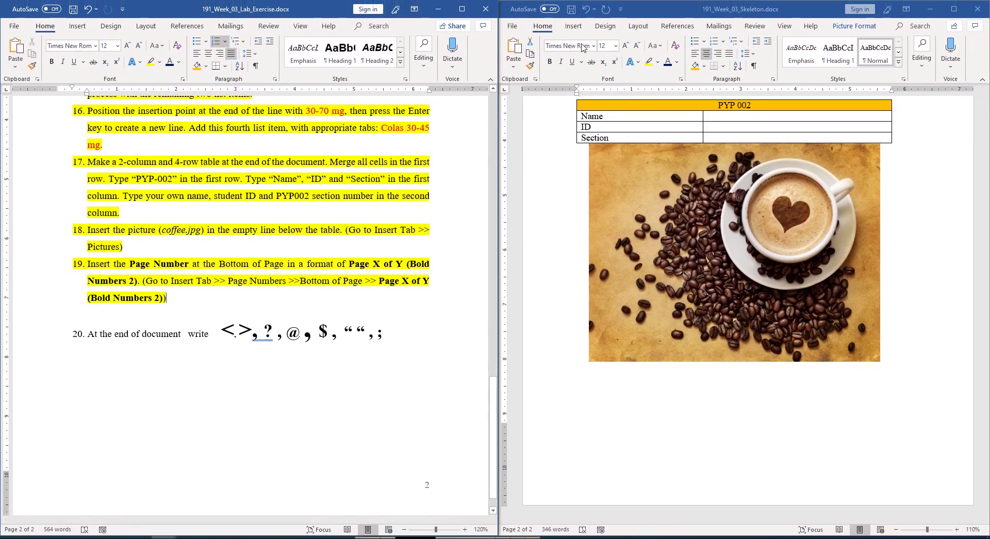
Insert a bottom-of-page number in the Page X of Y format Bold Numbers 2 in the skeleton memo, close the footer and check it
left_click(574, 8)
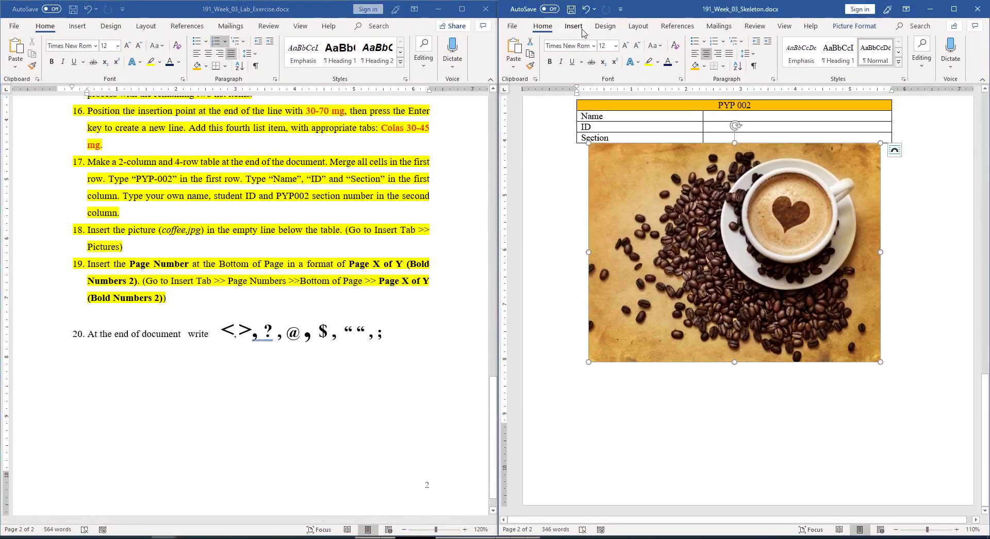
left_click(860, 64)
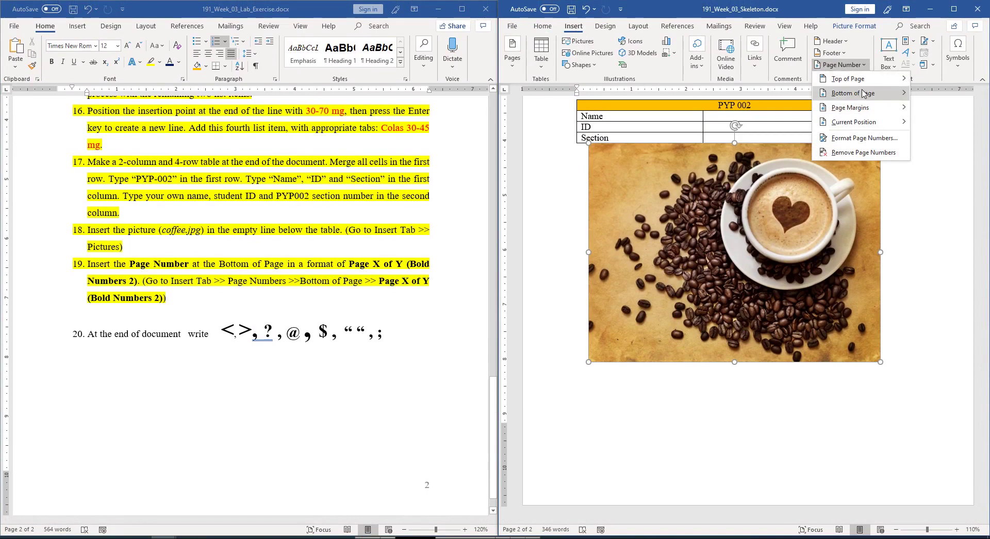
mouse_move(828, 108)
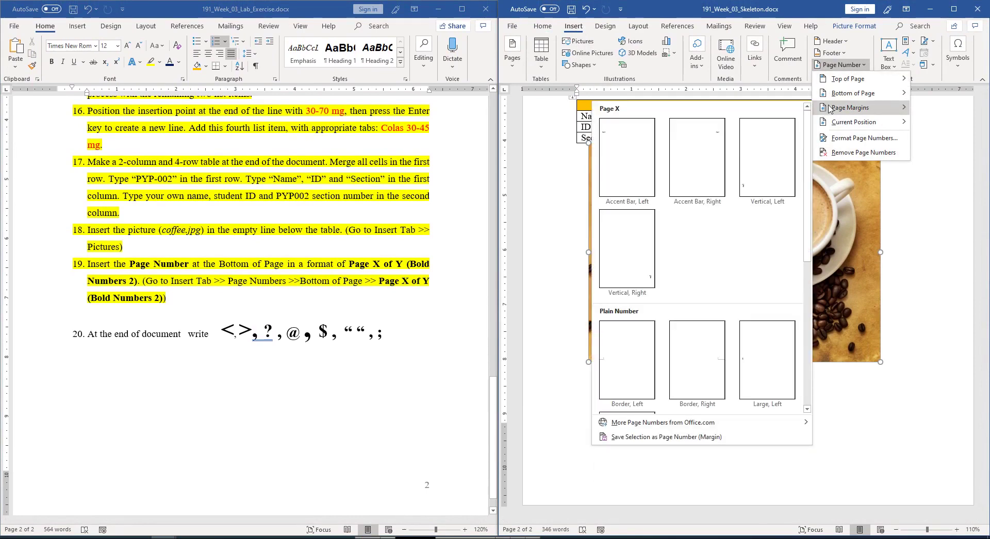
mouse_move(845, 93)
scroll(809, 112, "down", 3)
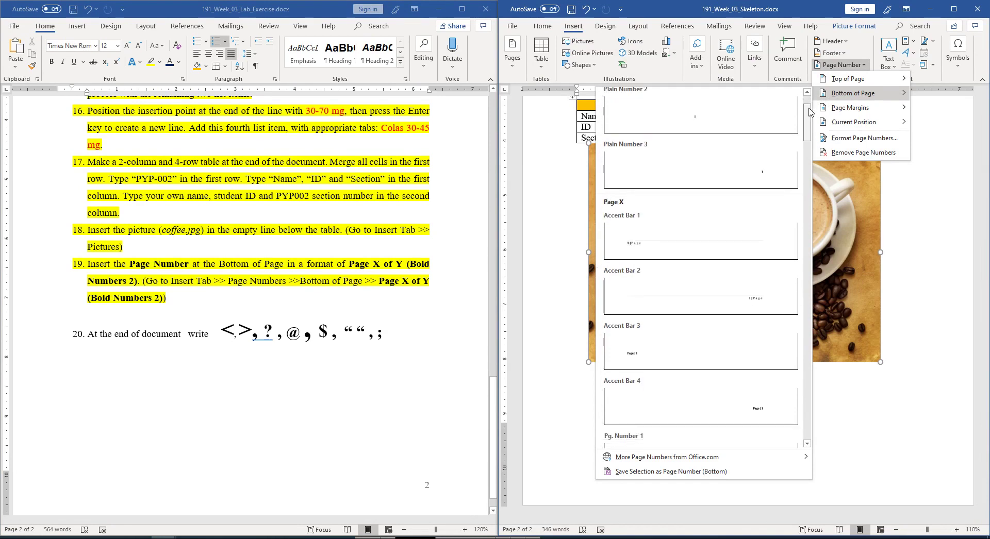
left_click_drag(809, 113, 807, 148)
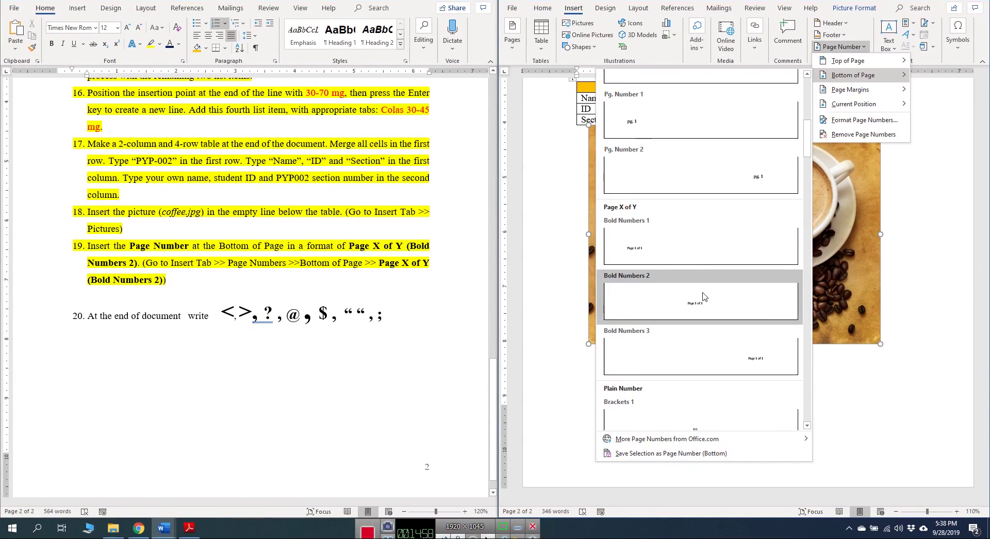
left_click(704, 315)
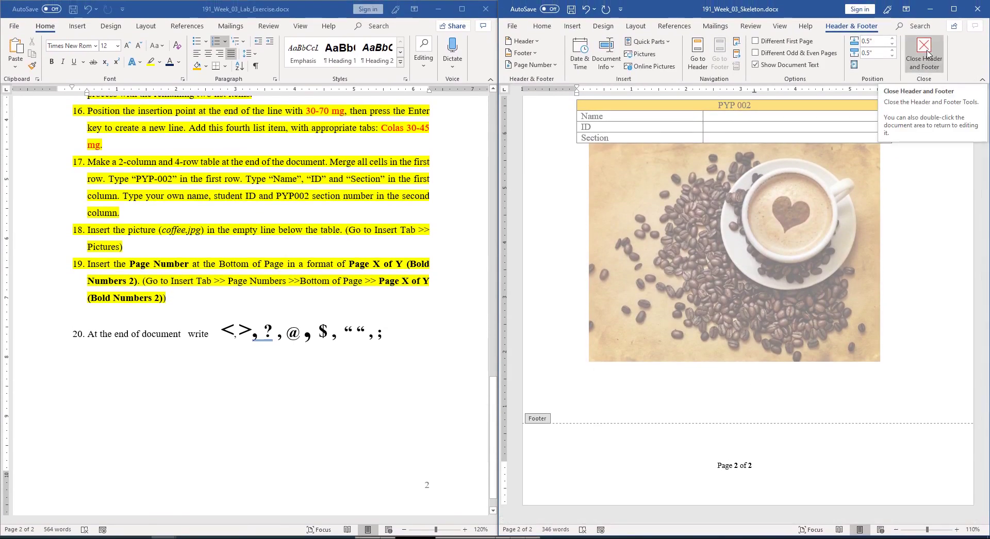
left_click(926, 54)
scroll(746, 379, "up", 5)
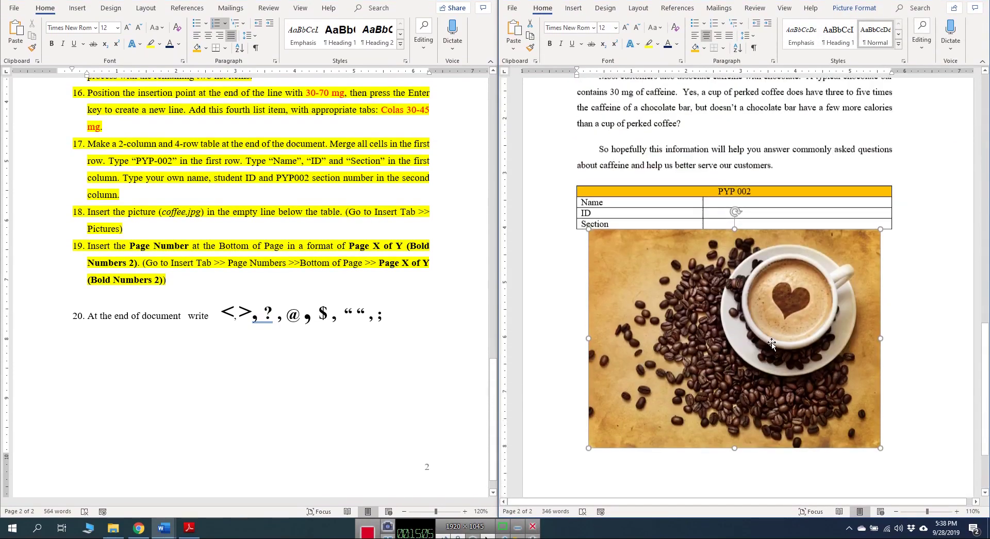
scroll(727, 412, "down", 3)
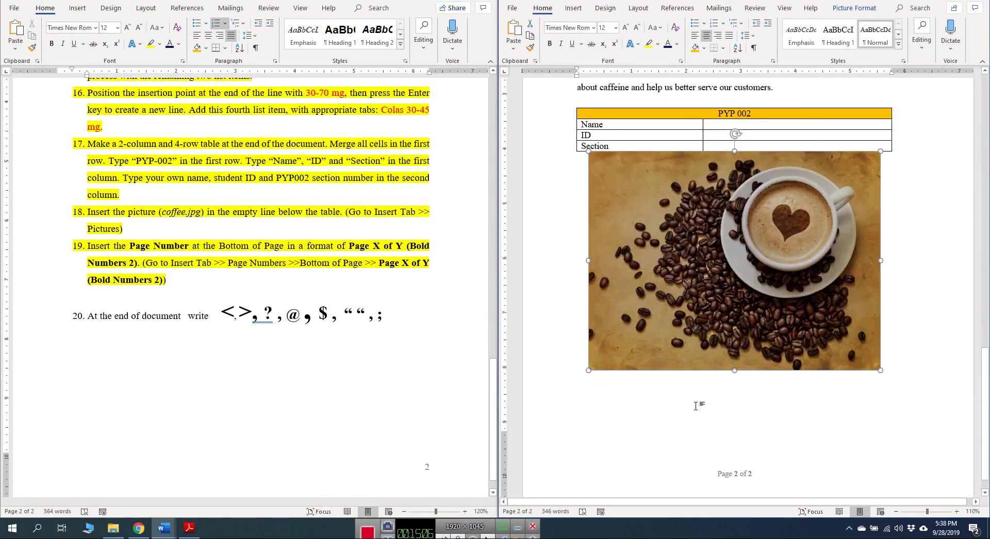
left_click(698, 403)
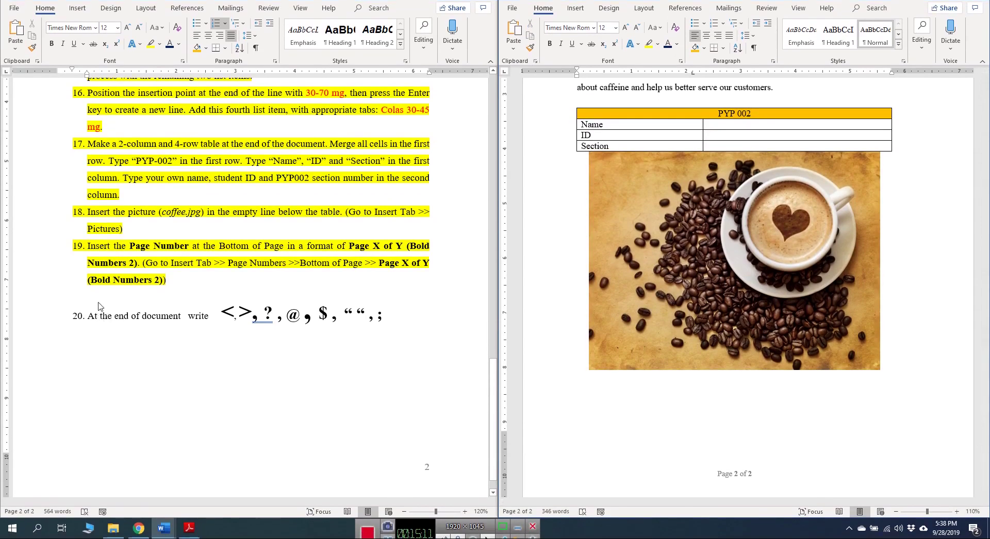
Highlight instruction 20, about writing the special characters, in yellow and return to the end of the skeleton memo
left_click(100, 306)
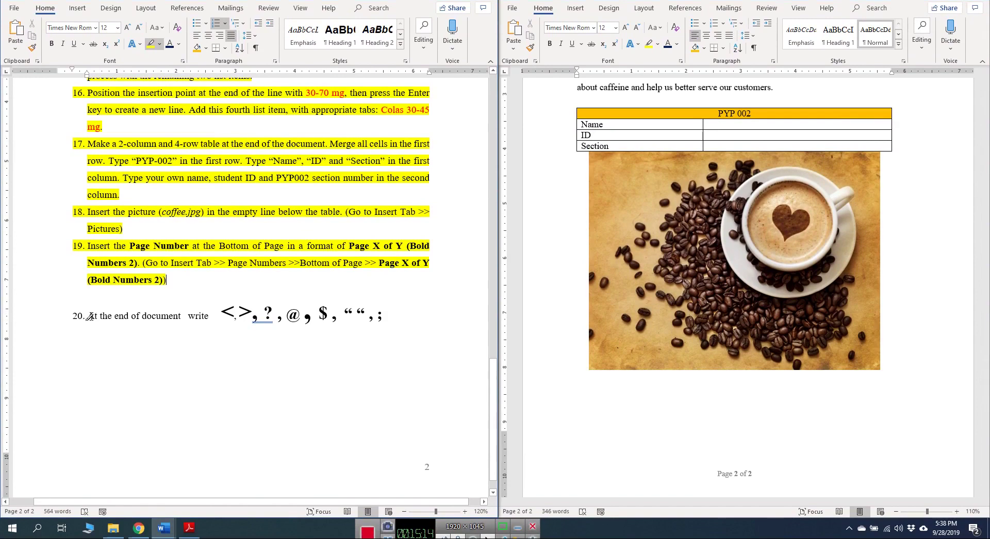
mouse_move(89, 334)
left_mouse_down()
mouse_move(325, 348)
mouse_move(383, 333)
left_mouse_up()
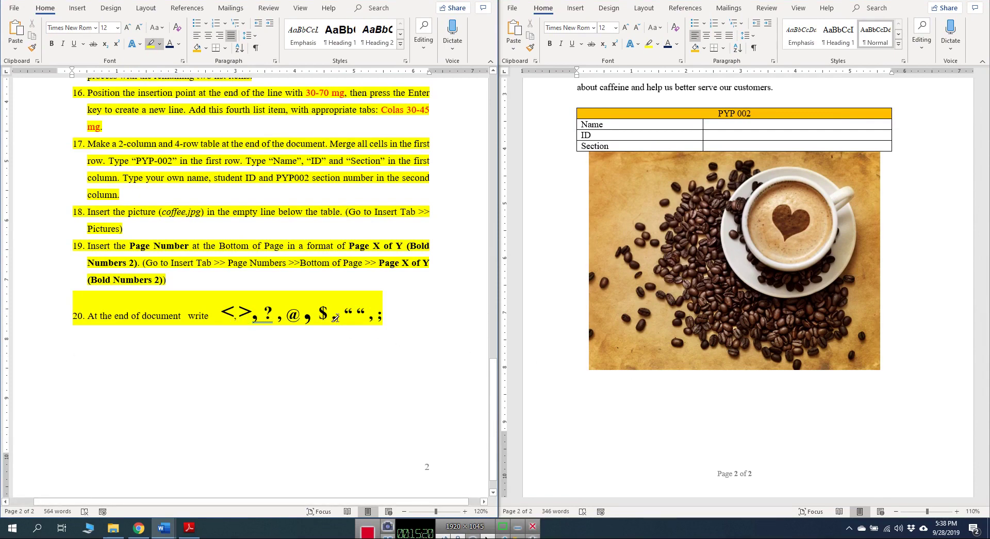
left_click(653, 401)
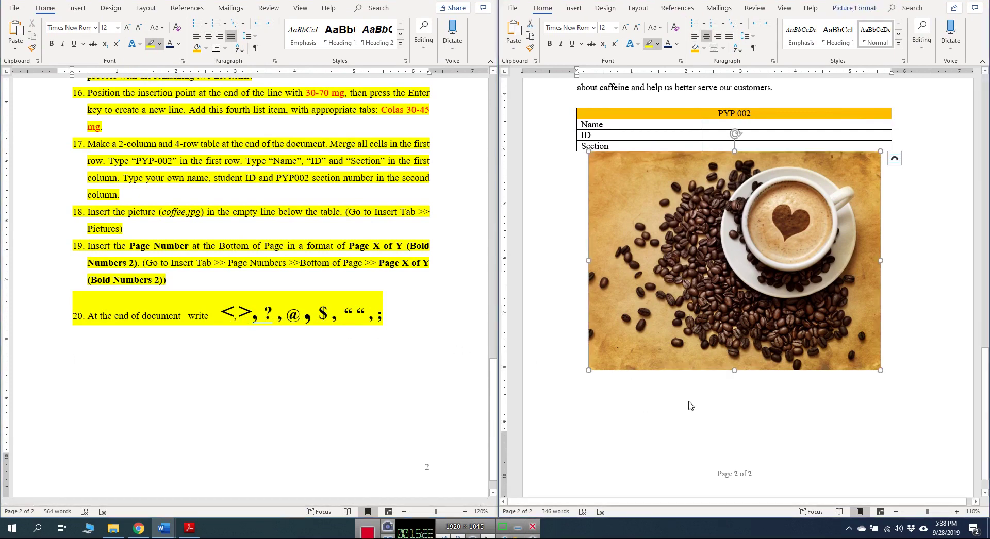
Write the special characters <, >, ?, @, $, “ ” separated by commas on the line below the coffee picture in the skeleton memo
left_click(715, 404)
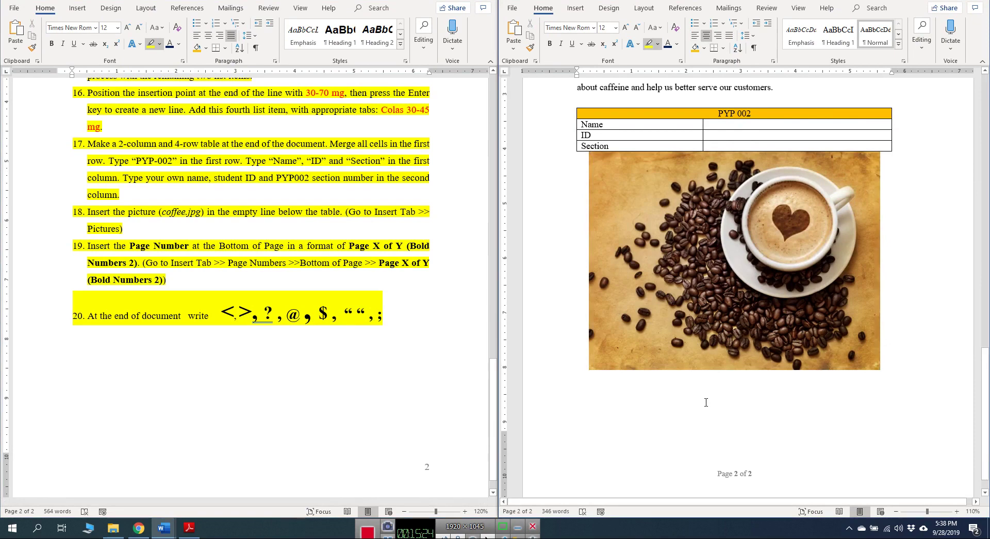
double_click(706, 398)
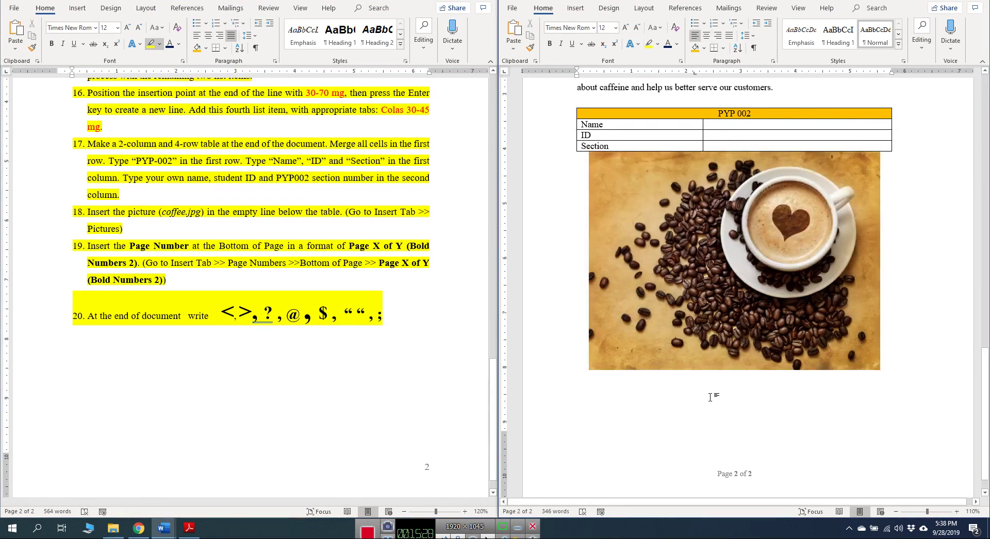
type("<")
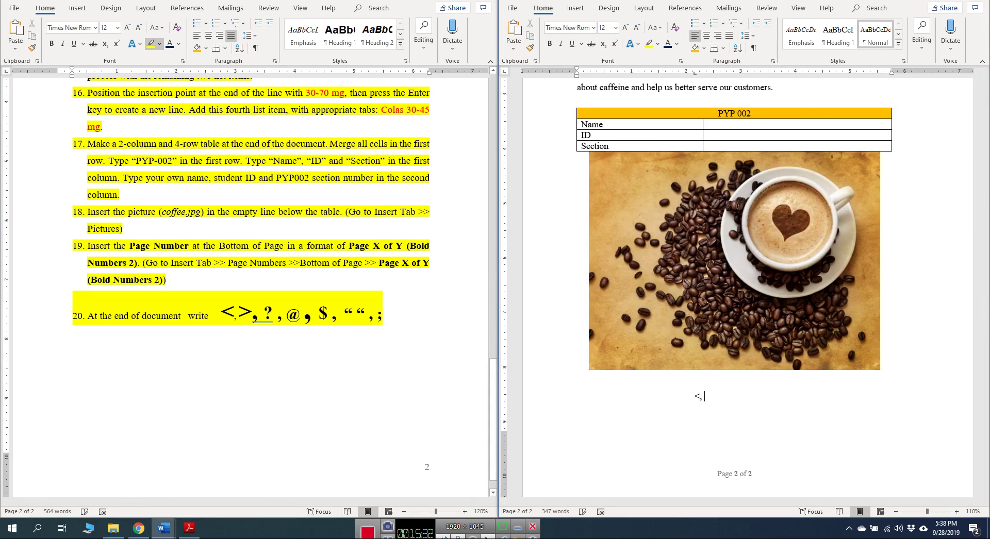
type(",>,?, ")
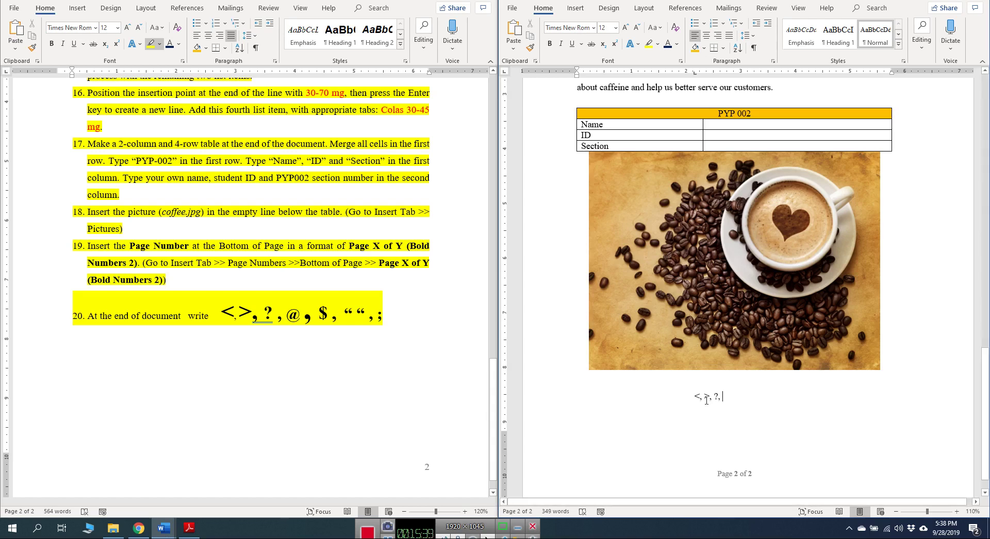
type("@")
type(", ")
type("$ ")
type("\"")
key("BackSpace")
key("BackSpace")
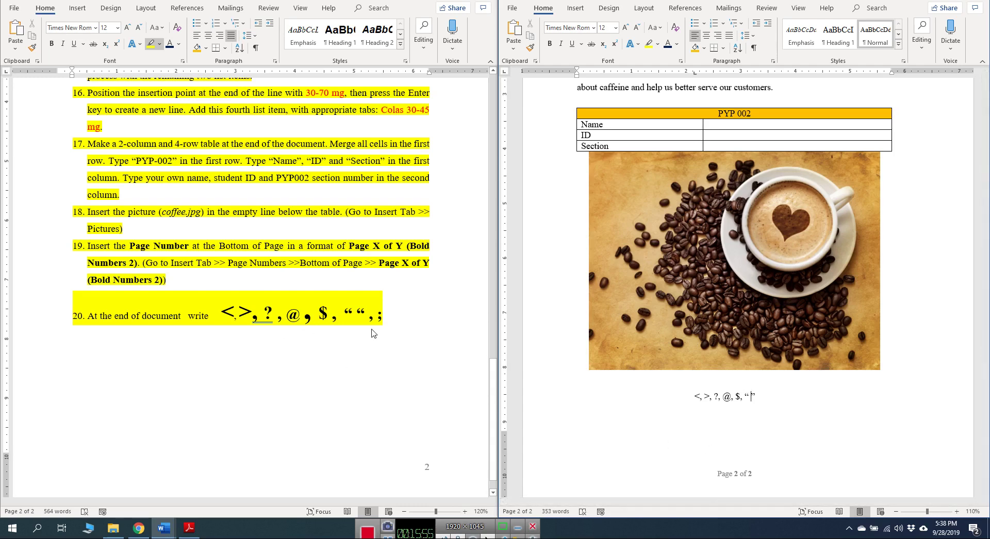
Replace the two identical quotation marks in instruction 20 of the exercise document with a proper opening and closing pair, “ ”
key("alt+Tab")
left_click(364, 308)
key("BackSpace")
key("BackSpace")
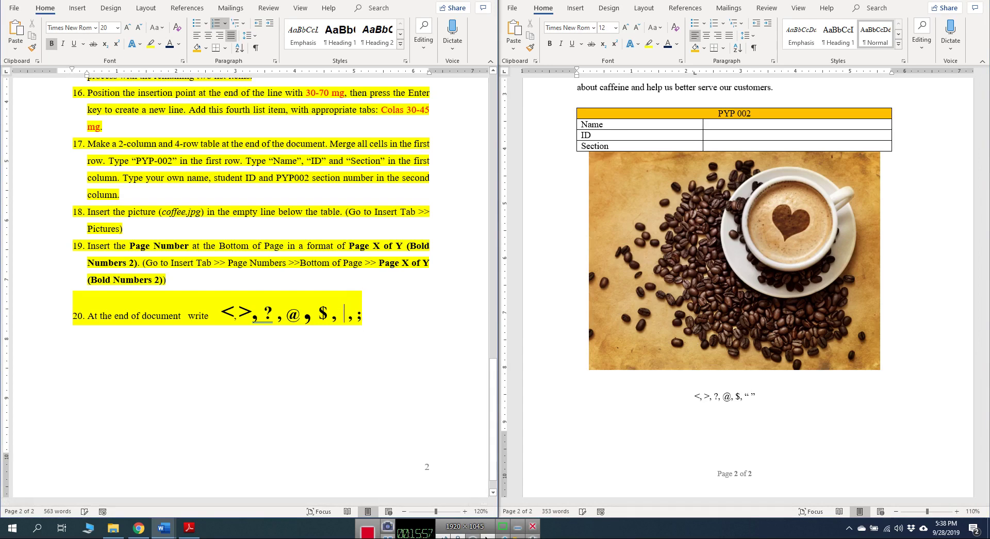
type("“”")
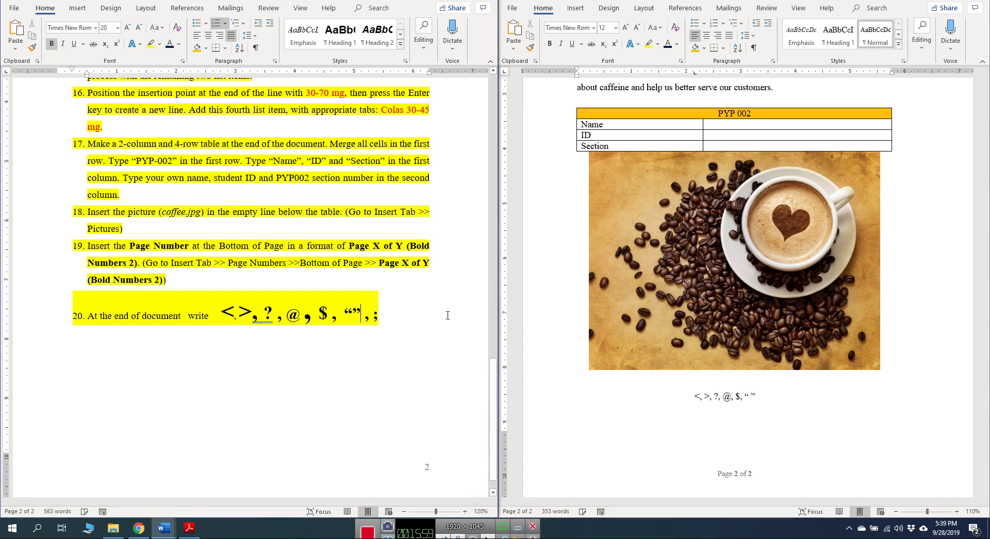
key("Right")
Finish the special-character line in the skeleton memo with a comma and a semicolon, and look over the memo's second page
left_click(762, 397)
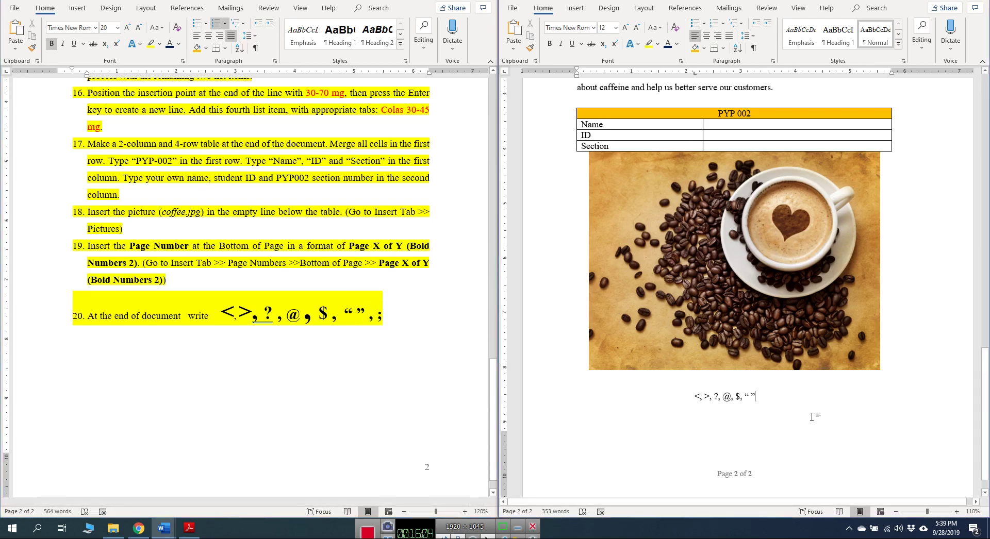
type(", ;")
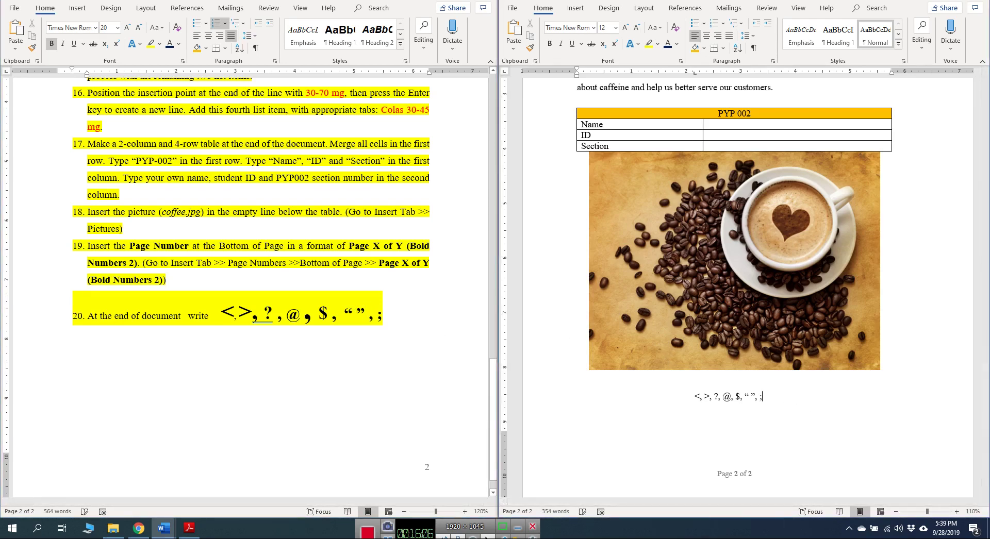
scroll(828, 403, "up", 1)
scroll(828, 404, "up", 10)
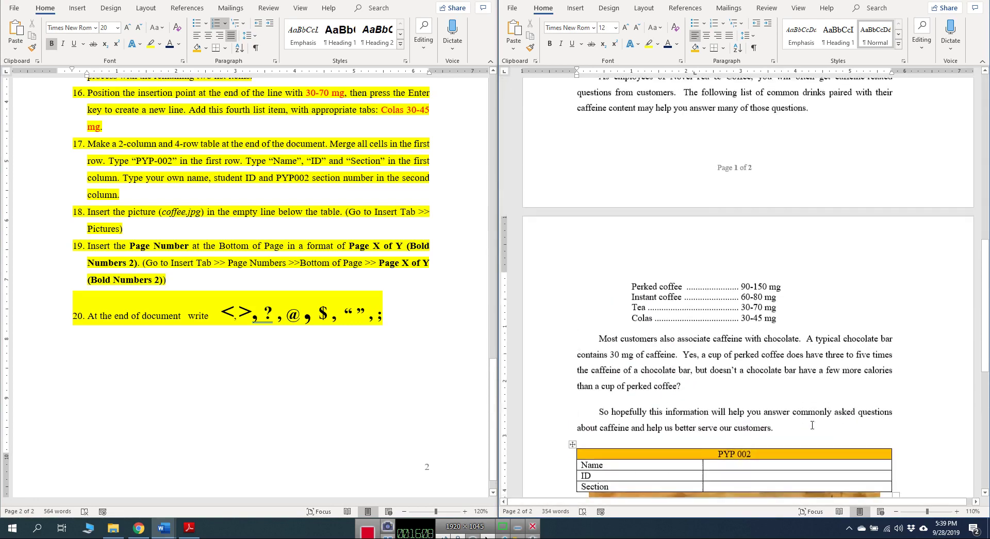
scroll(587, 361, "down", 12)
Switch to 191_Week_03_Output.pdf in Adobe Reader, review the expected output from the special characters up to the memo heading, and return to Word
left_click(198, 533)
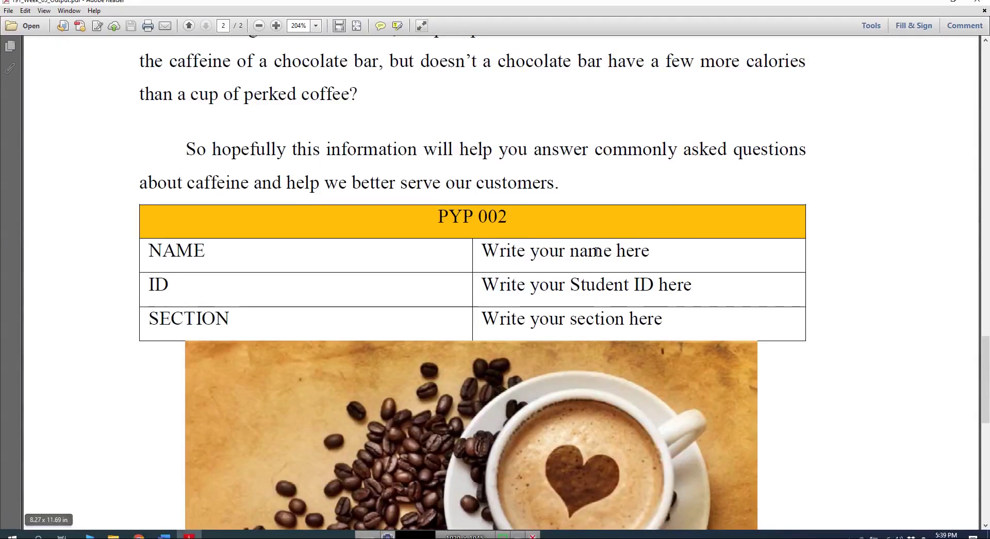
scroll(602, 271, "up", 3)
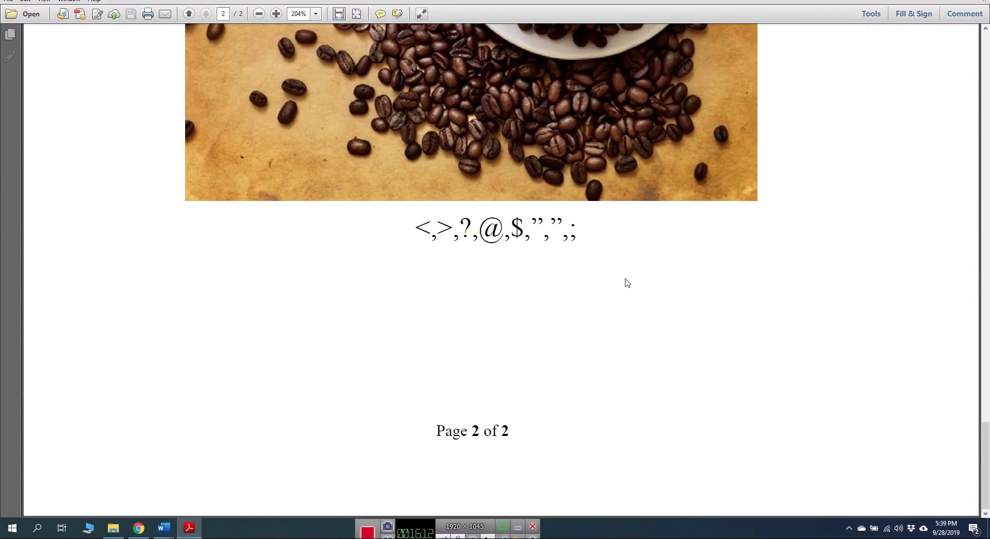
scroll(627, 283, "up", 15)
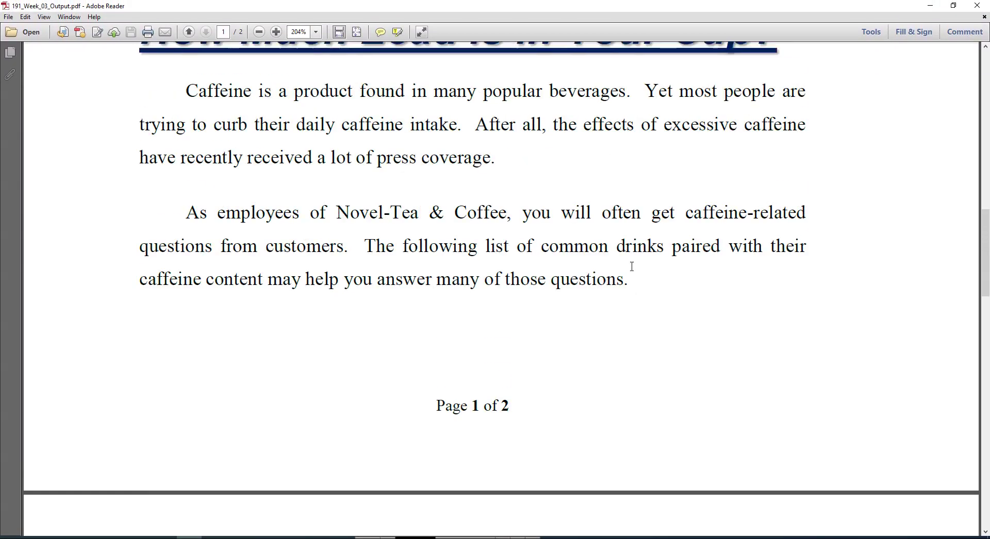
scroll(631, 266, "up", 15)
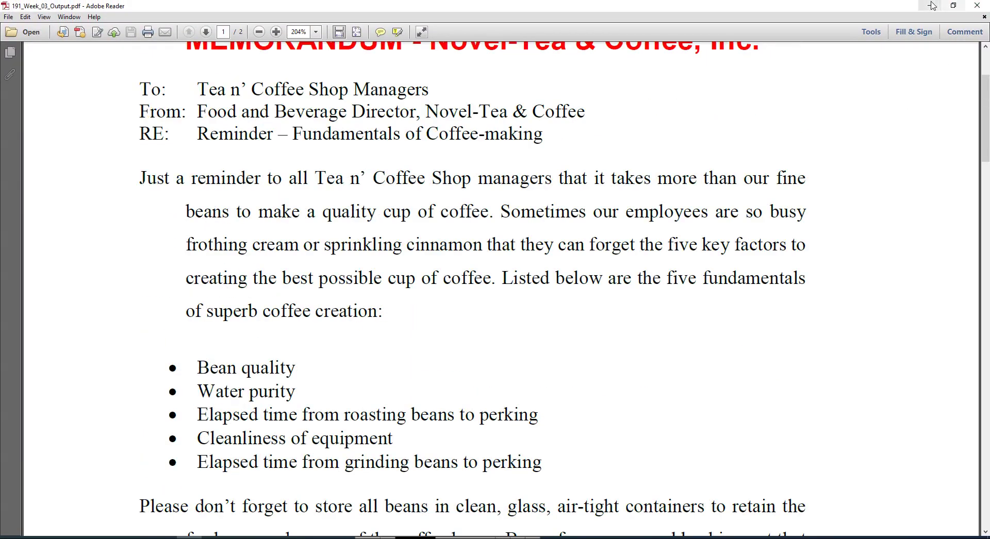
left_click(932, 6)
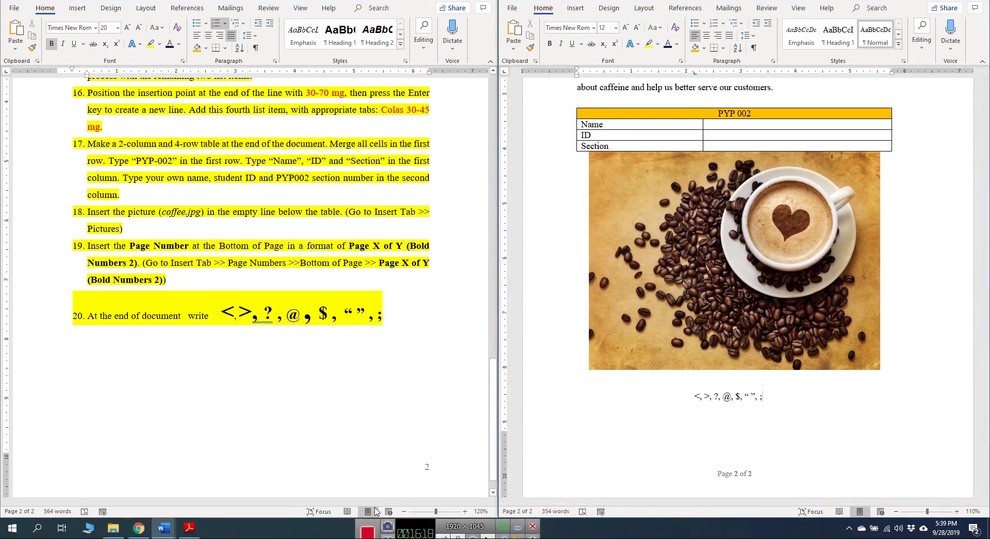